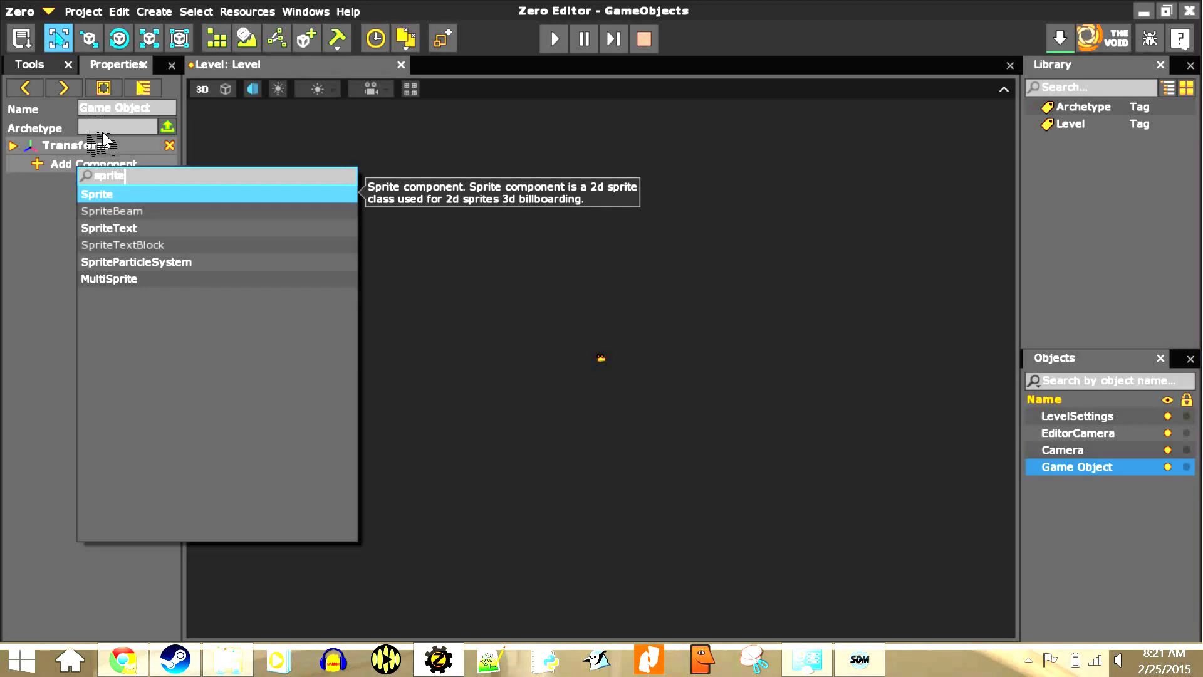
# Step: Add a Sprite component to the game object and set its SpriteSource to Square
pyautogui.press('Return')
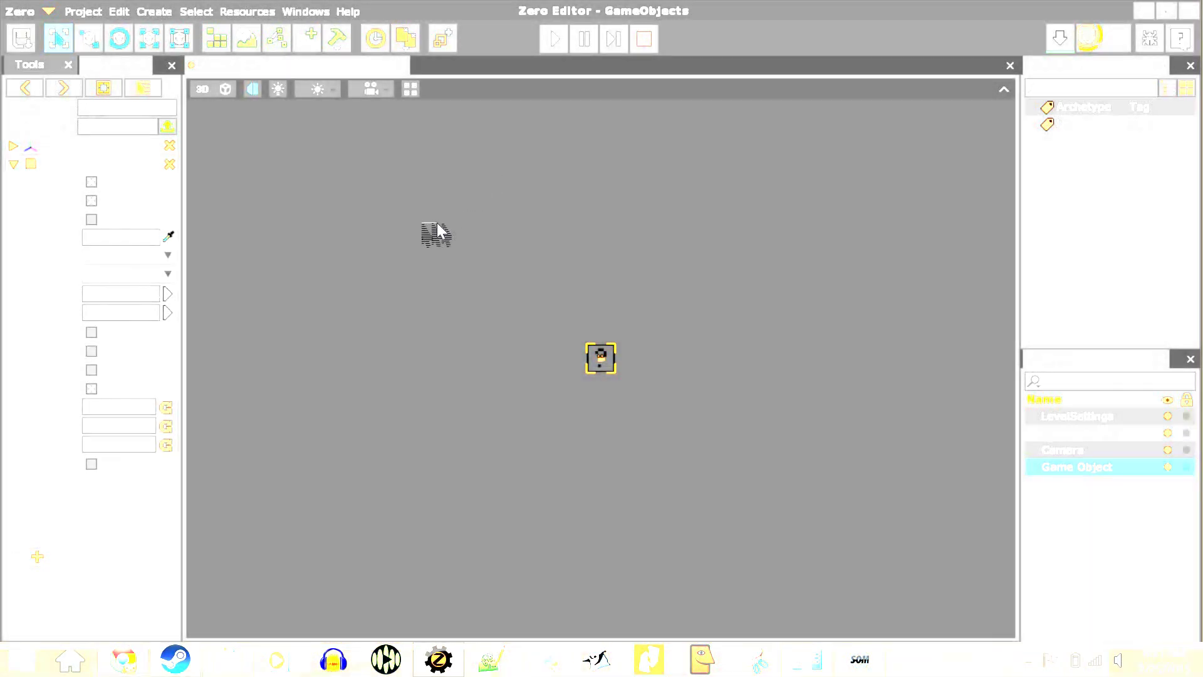
pyautogui.press('f')
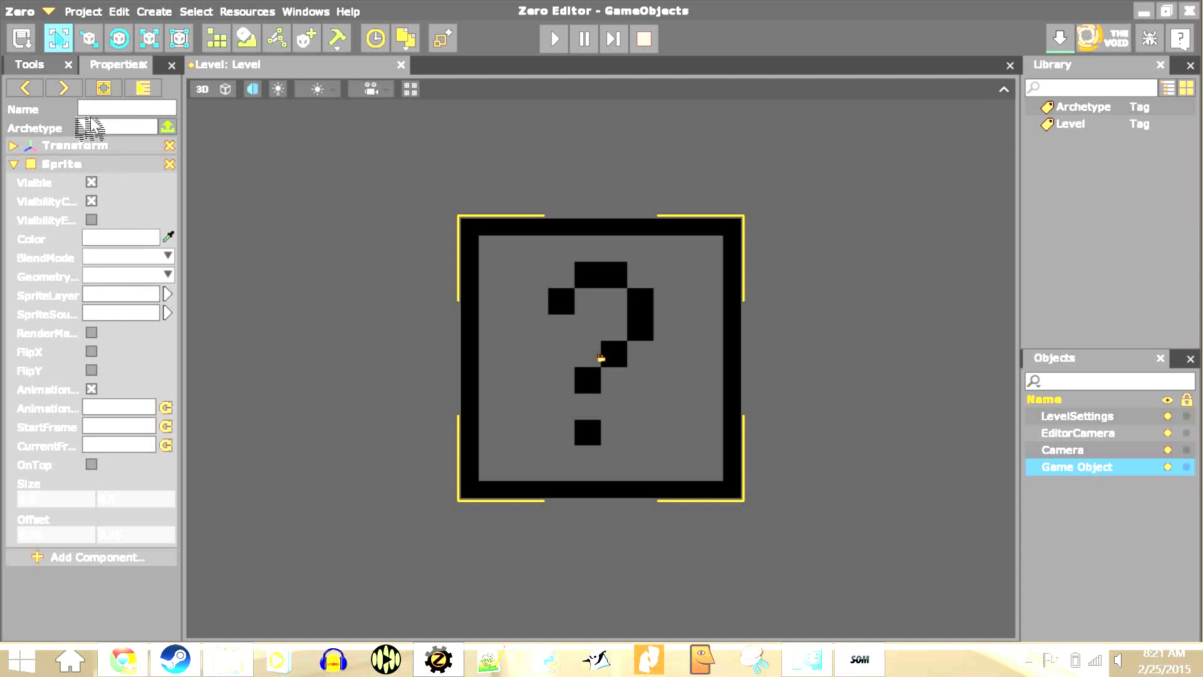
pyautogui.click(92, 182)
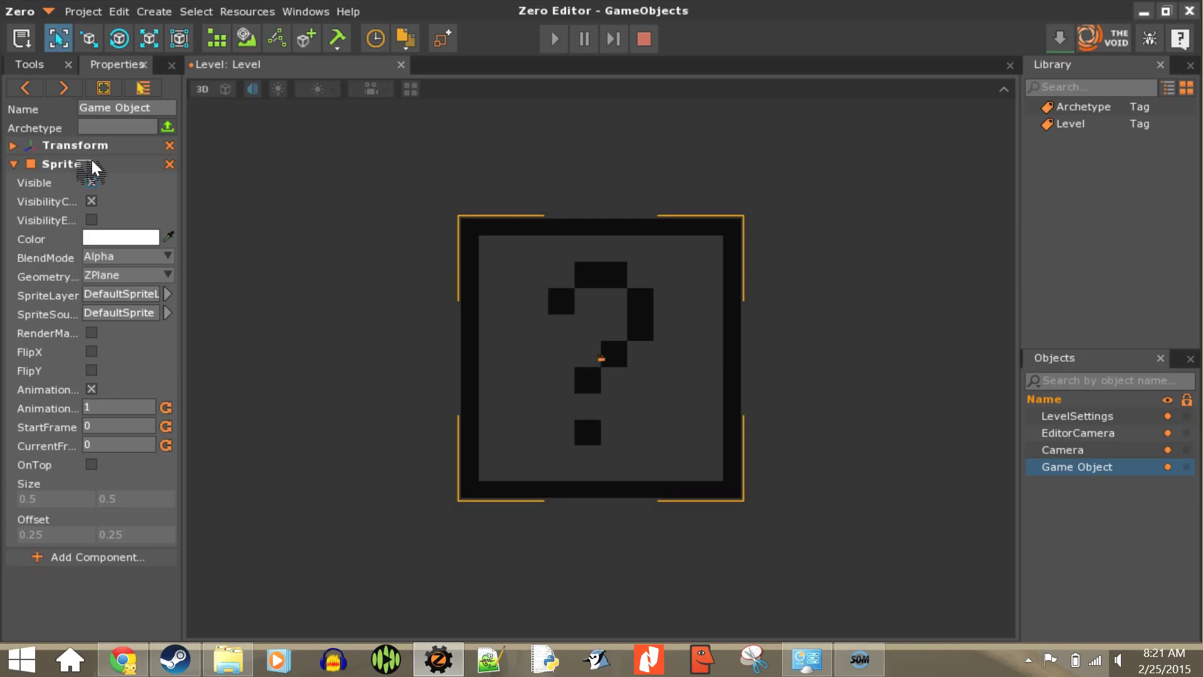
pyautogui.click(117, 312)
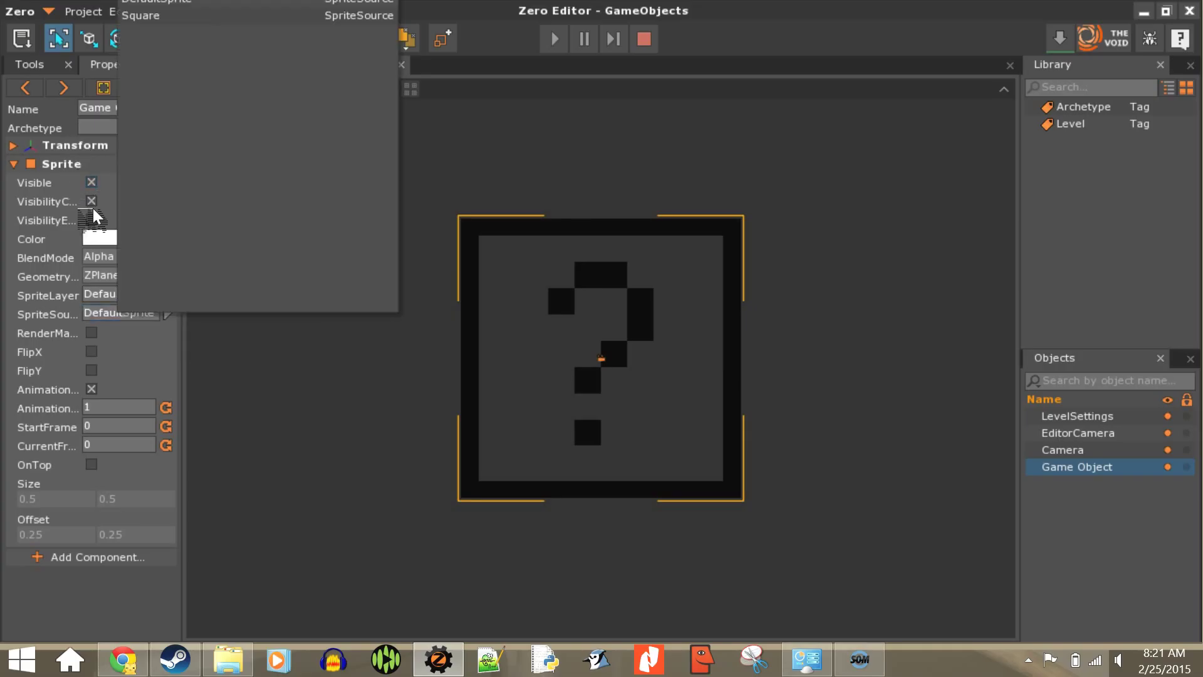
pyautogui.click(119, 17)
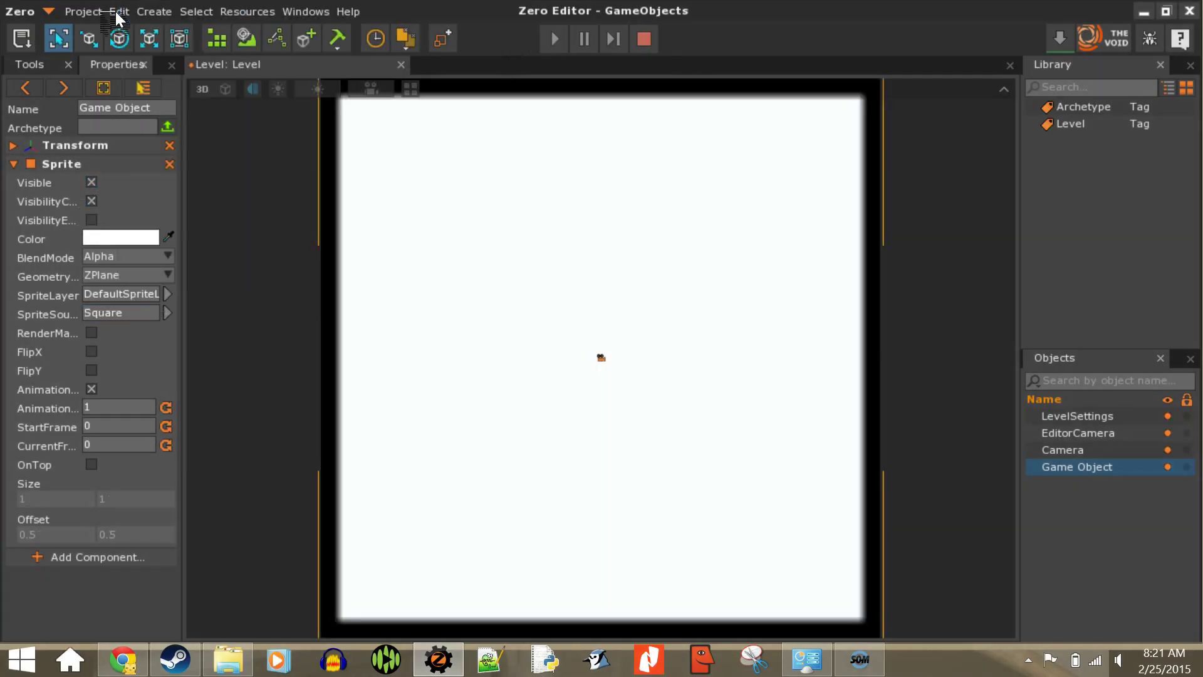
pyautogui.scroll(-3, 463, 276)
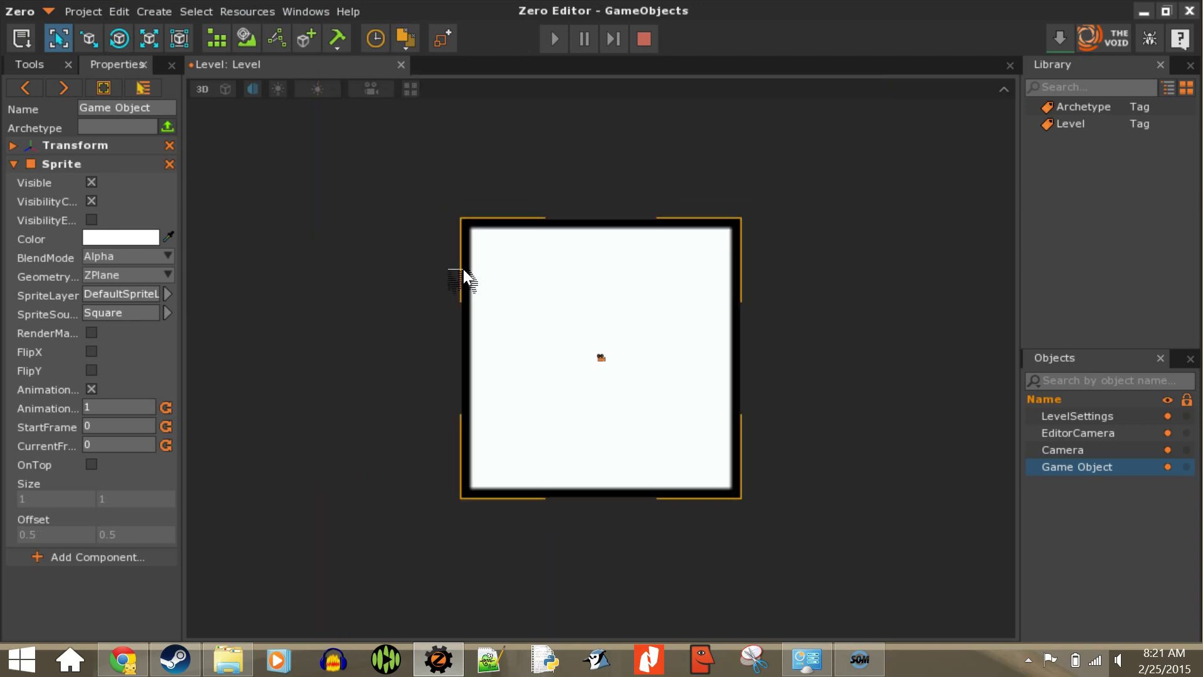
# Step: Rename the game object to "Square"
pyautogui.rightClick(1075, 464)
pyautogui.press('Return')
pyautogui.write('Square')
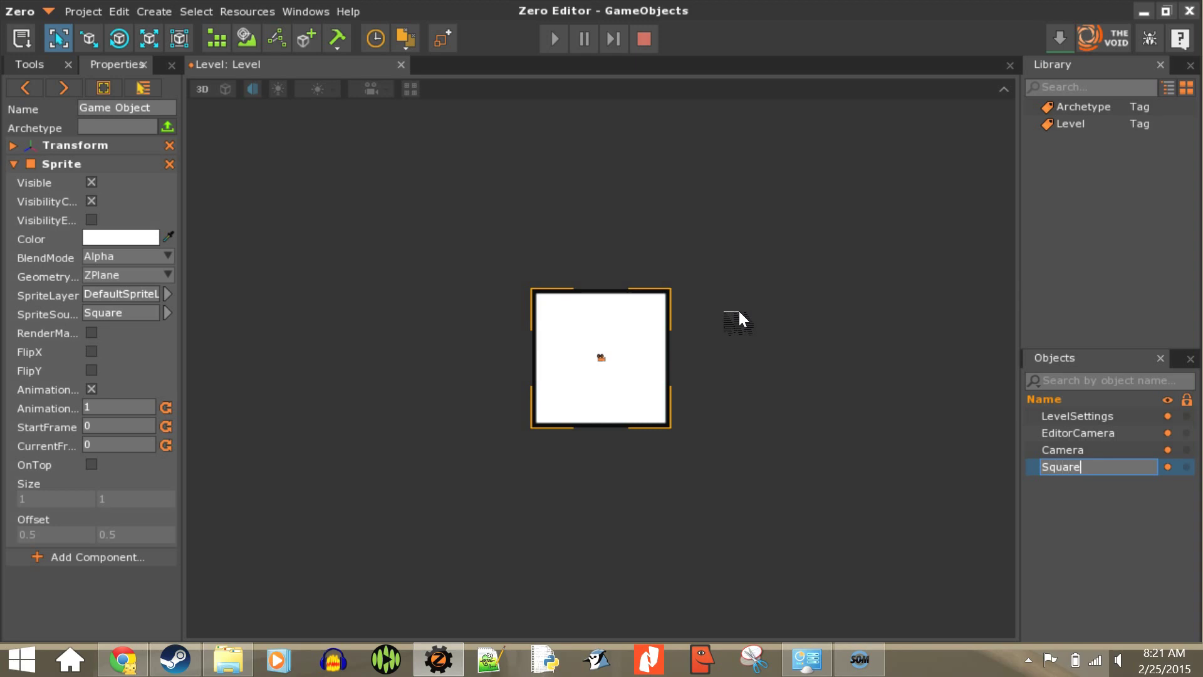
pyautogui.press('Return')
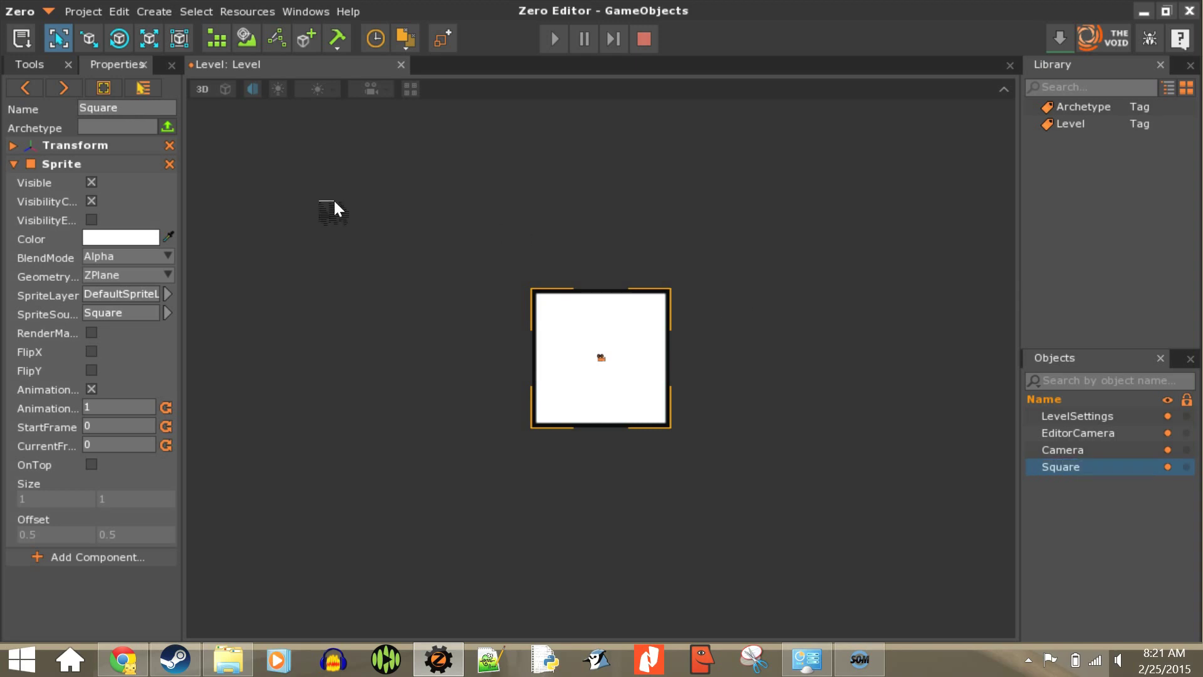
# Step: Widen the object's properties area and change the sprite's color to pure red, FF0000
pyautogui.moveTo(183, 157); pyautogui.dragTo(301, 160)
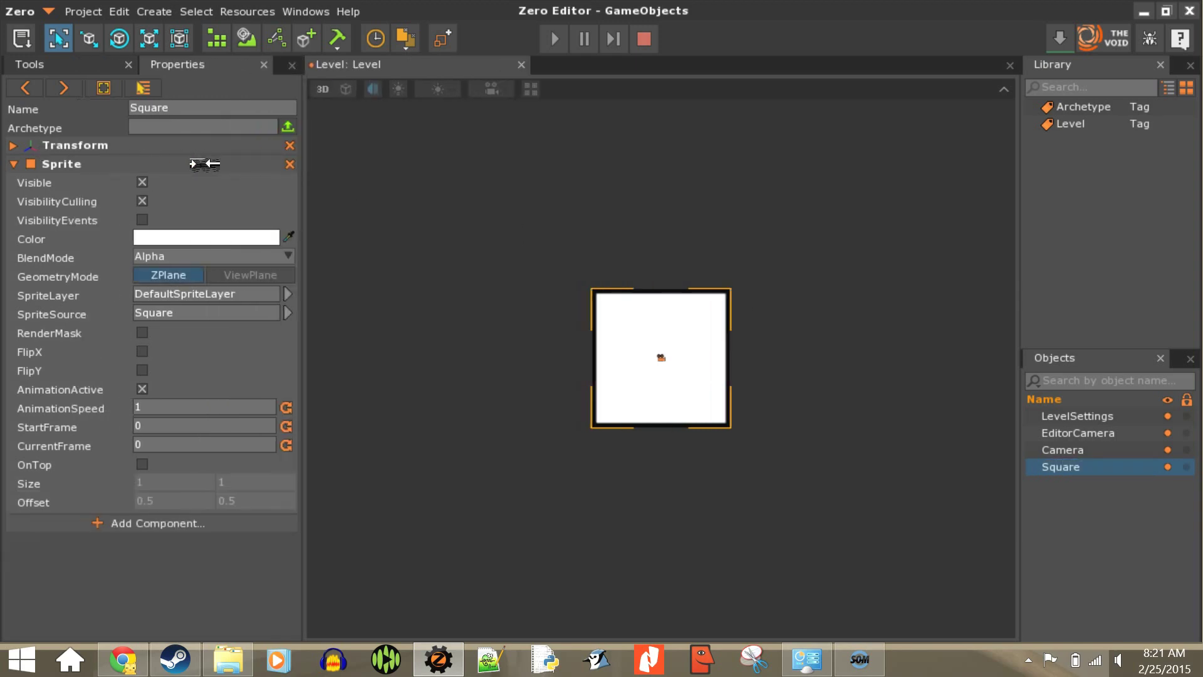
pyautogui.click(277, 234)
pyautogui.moveTo(373, 248); pyautogui.dragTo(385, 295)
pyautogui.moveTo(257, 197); pyautogui.dragTo(271, 122)
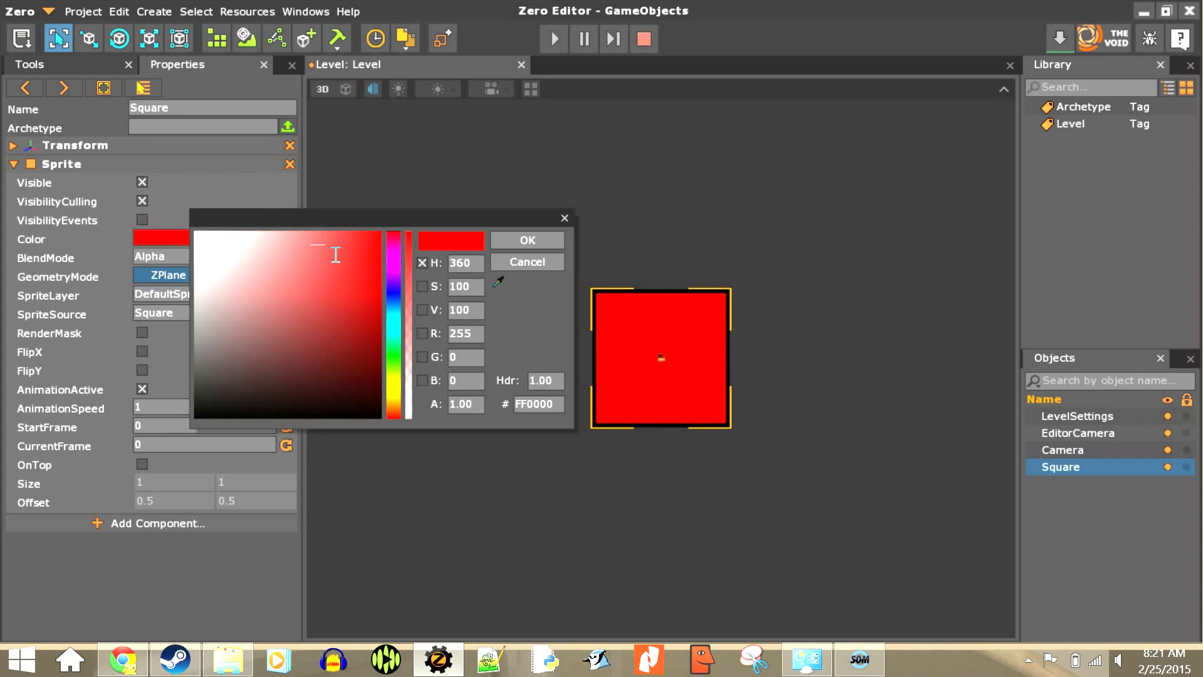
# Step: Set the sprite's color to the hex value FFAB00
pyautogui.hotkey('ctrl', 'a')
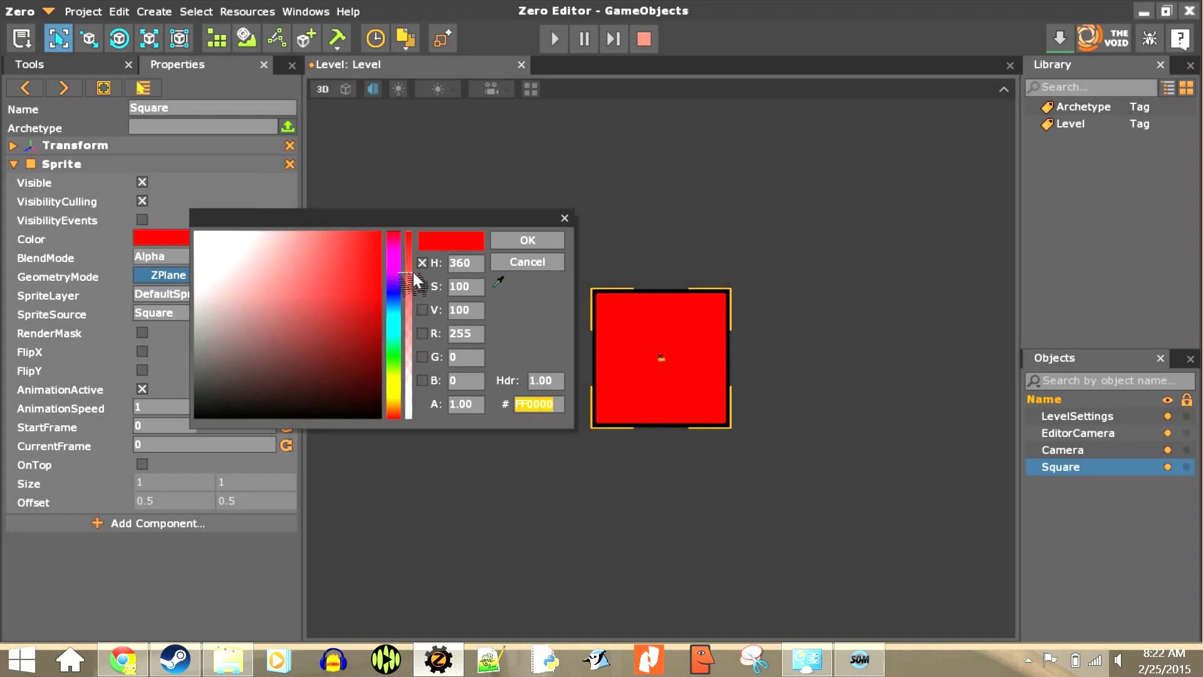
pyautogui.write('FF')
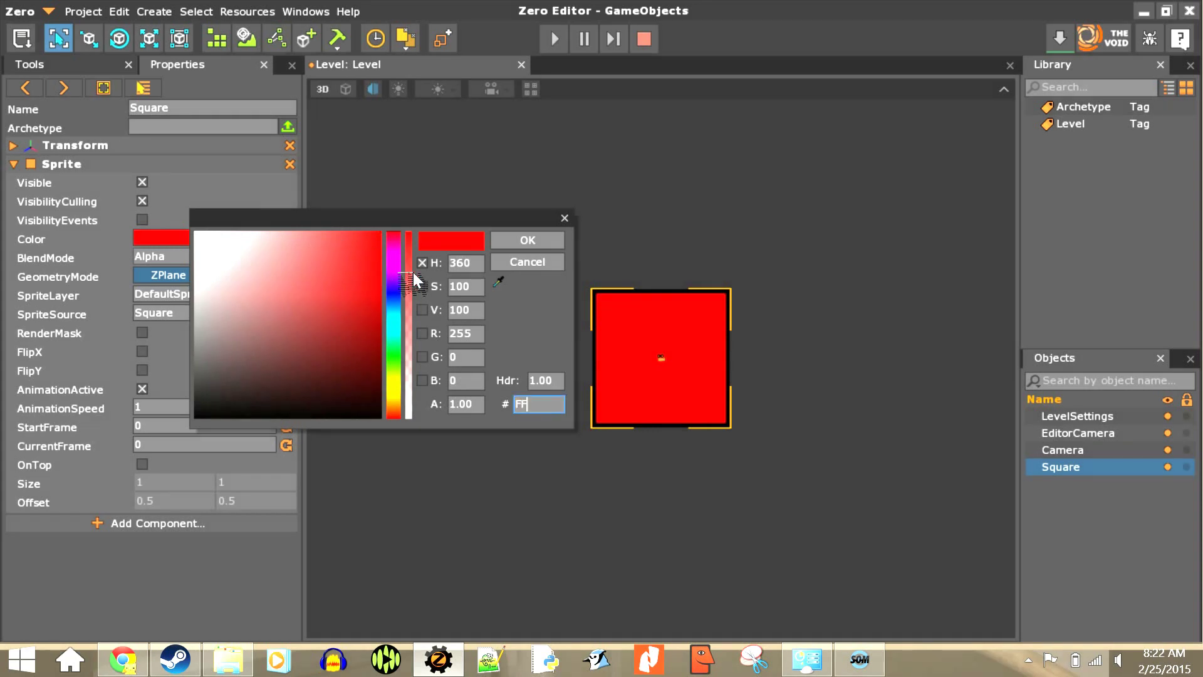
pyautogui.write('AB0')
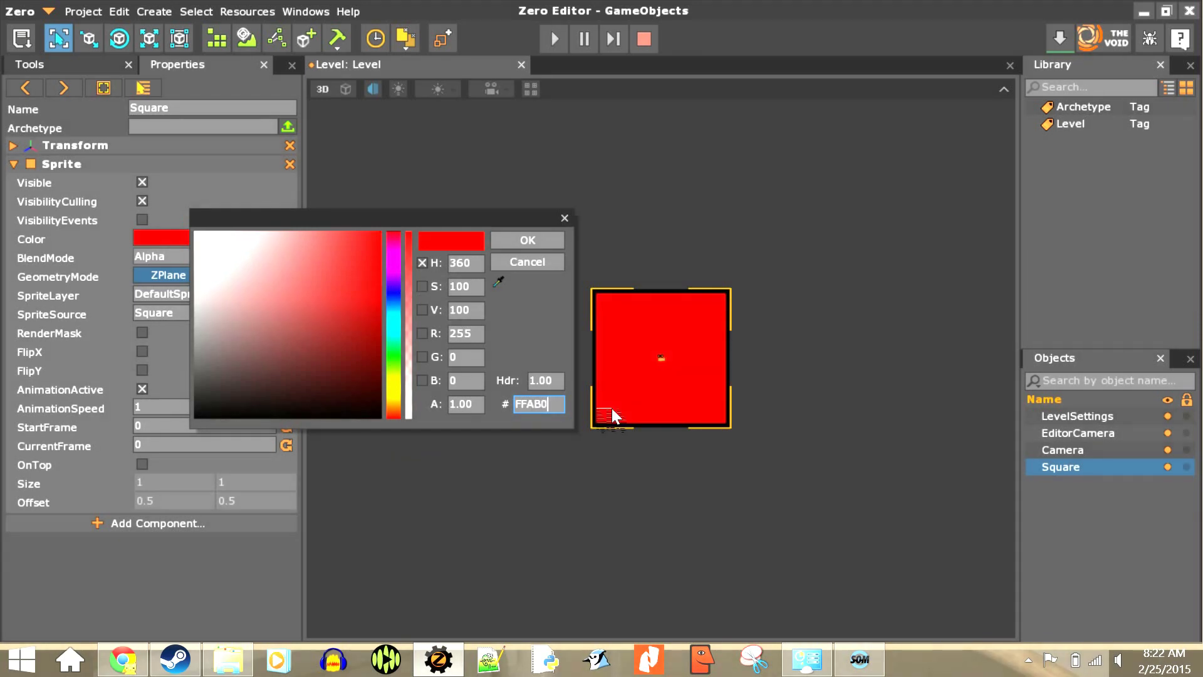
pyautogui.write('0')
pyautogui.press('Return')
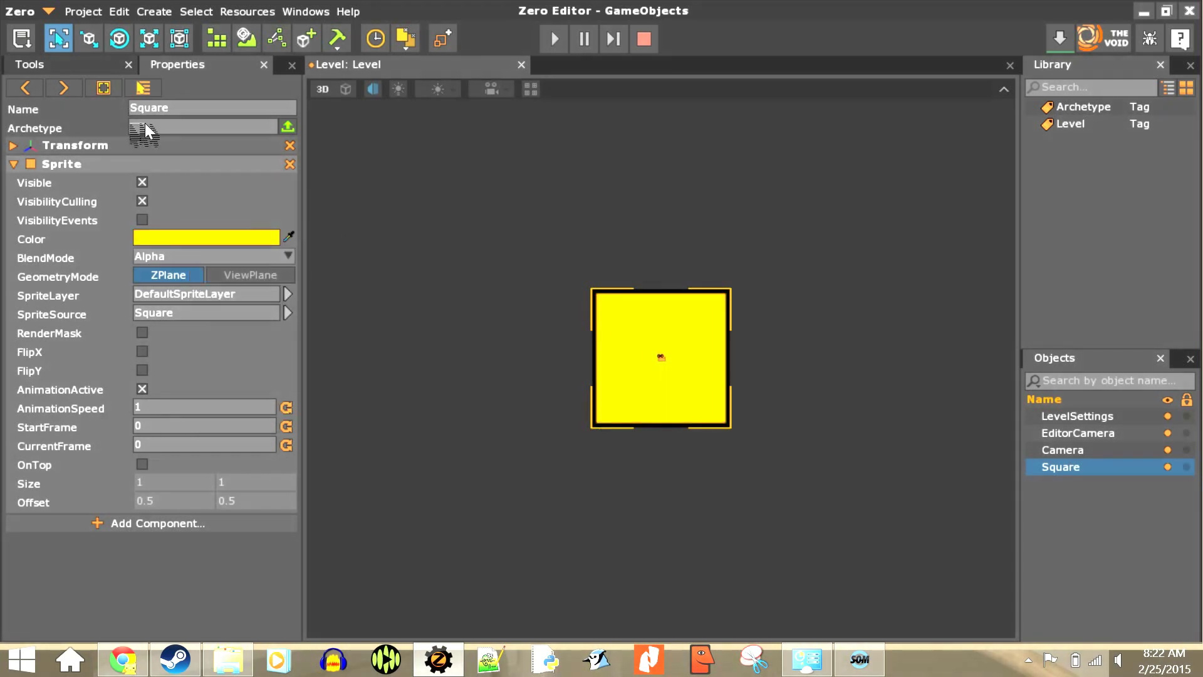
# Step: Set the red channel of the sprite's color to 122
pyautogui.click(163, 238)
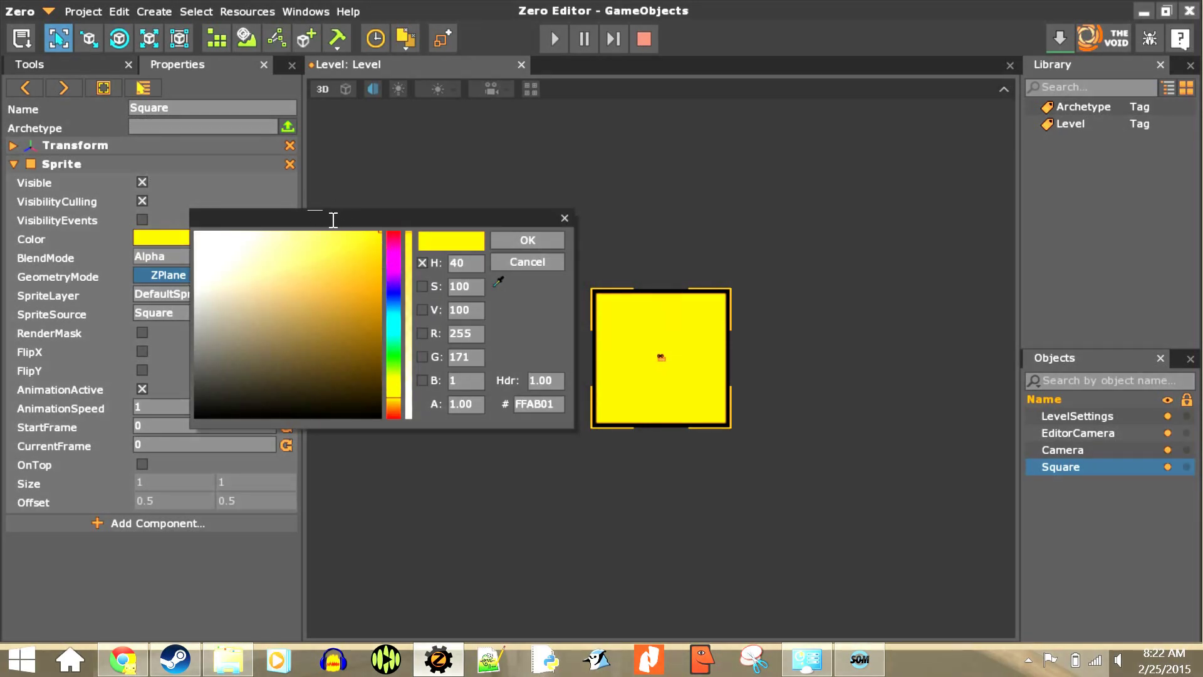
pyautogui.click(463, 334)
pyautogui.write('122')
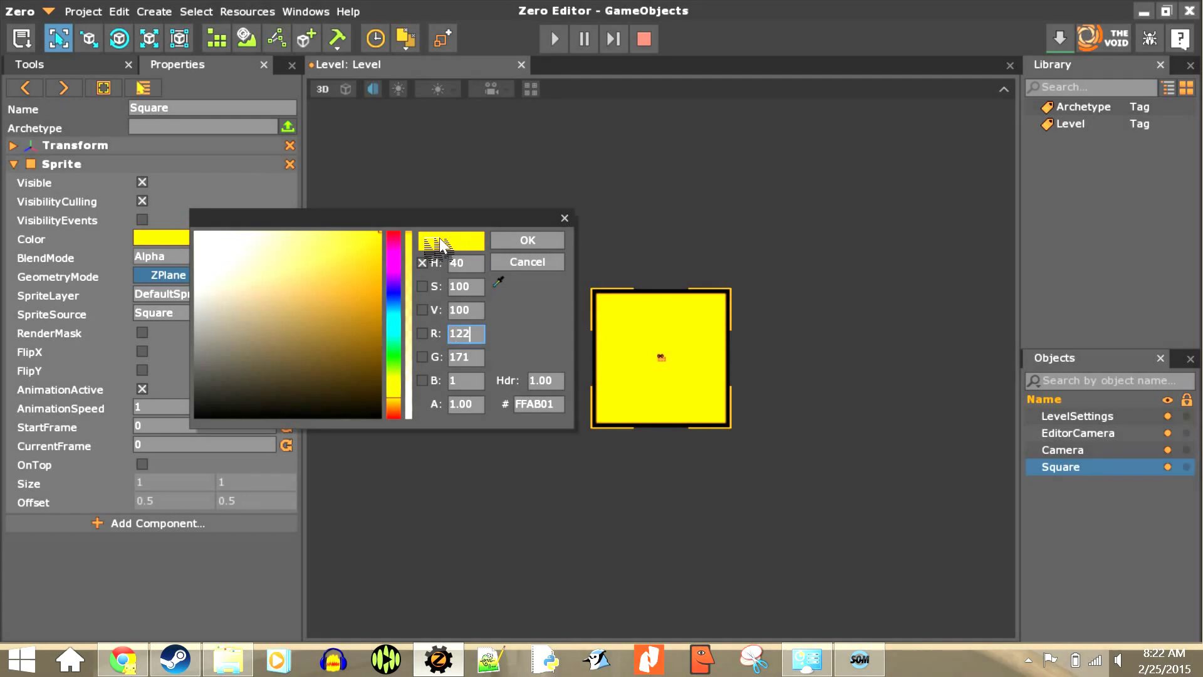
pyautogui.press('Return')
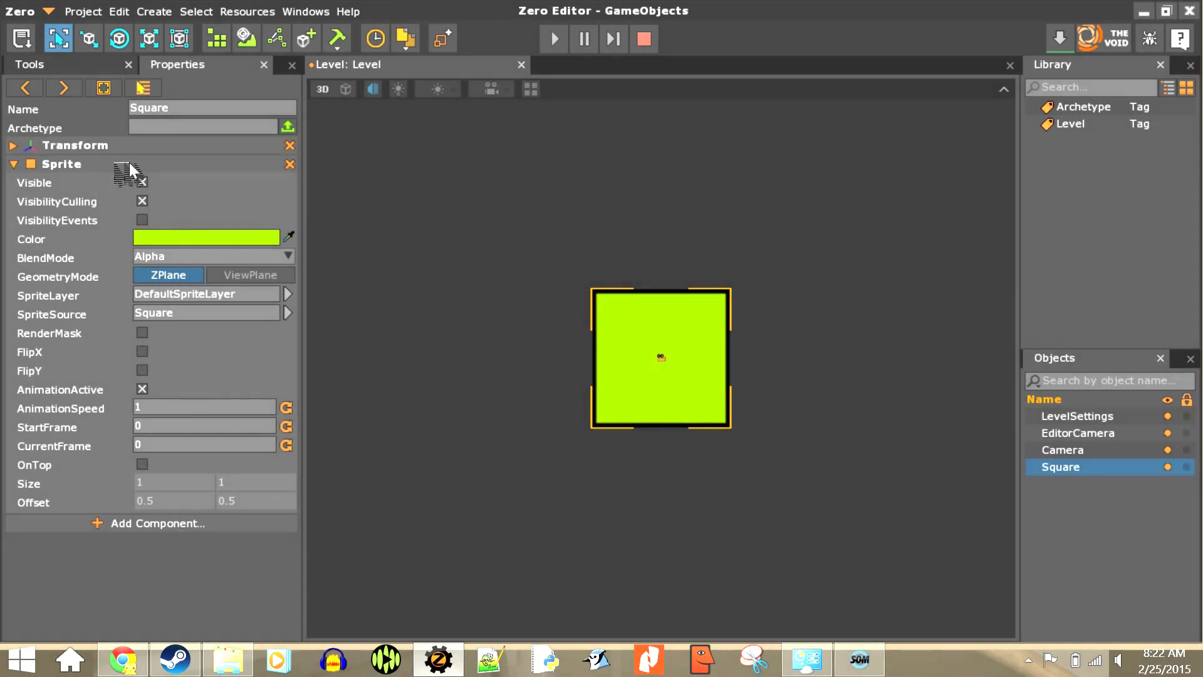
# Step: Try an alpha of 0.50 on the sprite's color and return it to 1.00
pyautogui.press('Tab')
pyautogui.write('0')
pyautogui.press('Return')
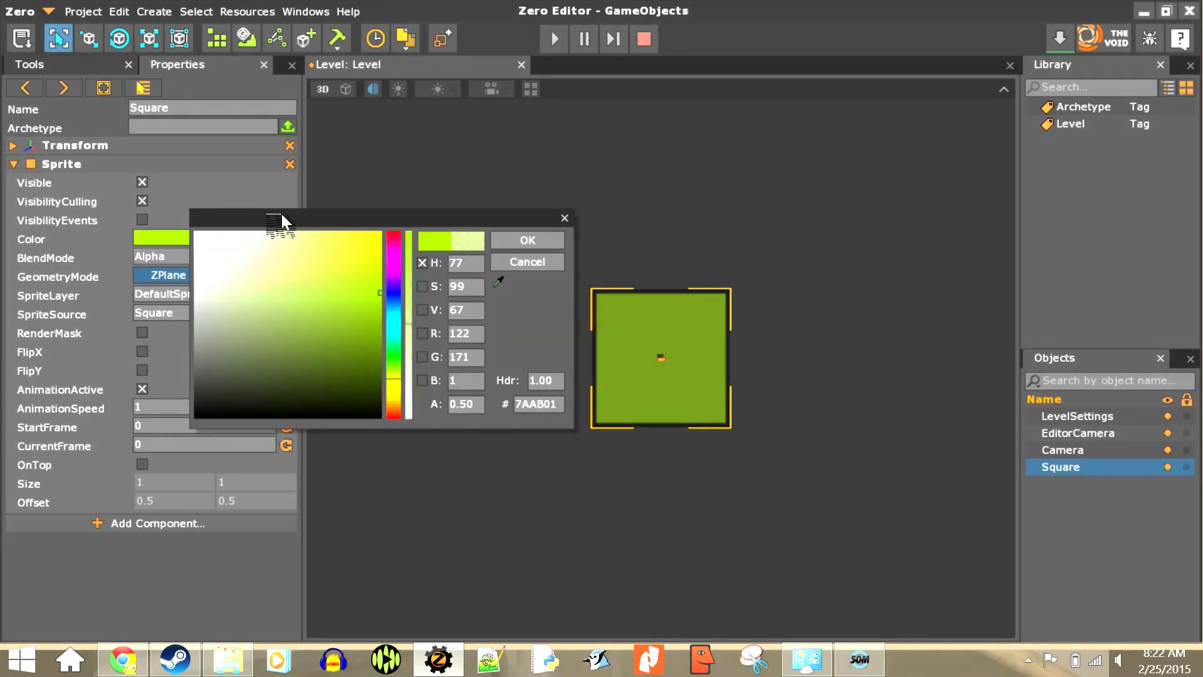
pyautogui.moveTo(287, 216)
pyautogui.mouseDown()
pyautogui.moveTo(284, 141)
pyautogui.moveTo(290, 302)
pyautogui.moveTo(282, 115)
pyautogui.mouseUp()
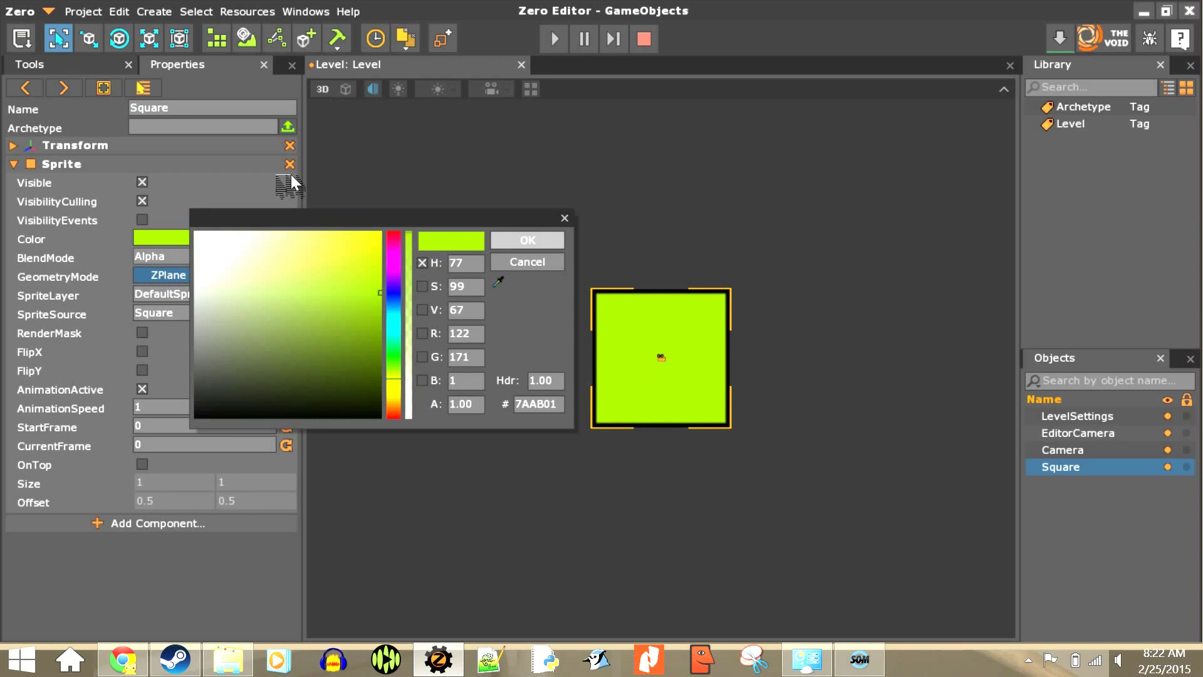
# Step: Change the sprite's color to light cyan, 8AE3FF, and run the game briefly to preview it
pyautogui.moveTo(281, 175); pyautogui.dragTo(278, 117)
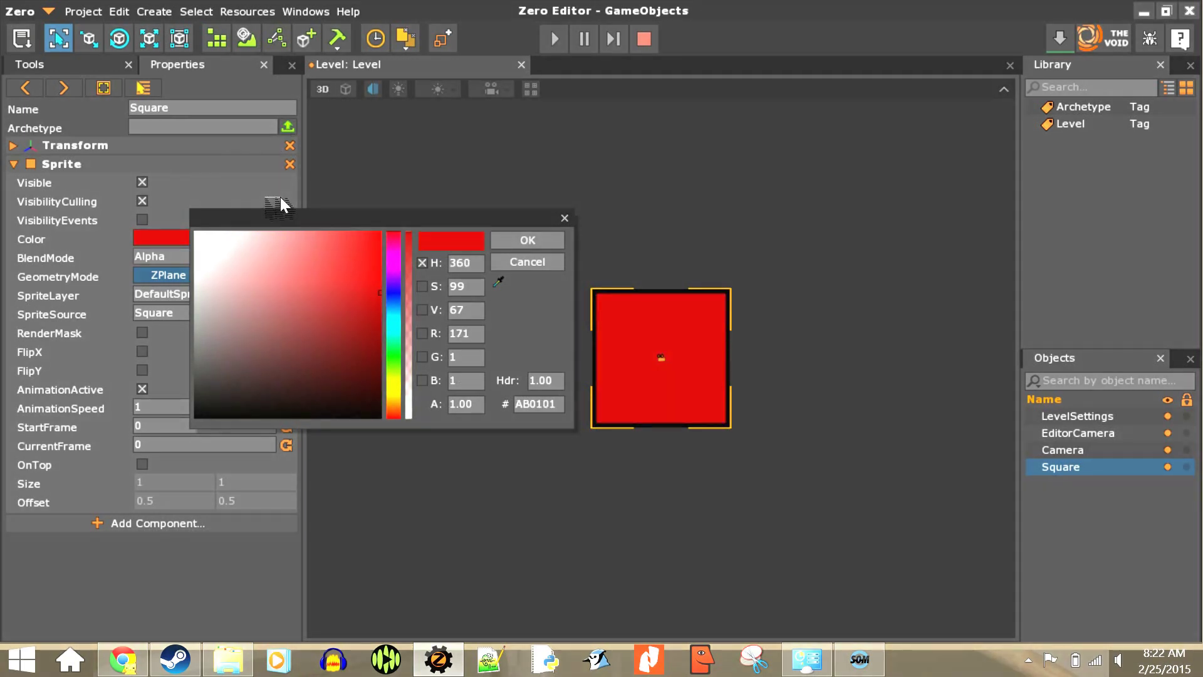
pyautogui.hotkey('ctrl', 'y')
pyautogui.moveTo(280, 181)
pyautogui.mouseDown()
pyautogui.moveTo(280, 113)
pyautogui.moveTo(184, 105)
pyautogui.moveTo(232, 144)
pyautogui.moveTo(182, 162)
pyautogui.moveTo(200, 181)
pyautogui.mouseUp()
pyautogui.hotkey('ctrl', 'y')
pyautogui.hotkey('ctrl', 'y')
pyautogui.hotkey('ctrl', 'y')
pyautogui.hotkey('ctrl', 'y')
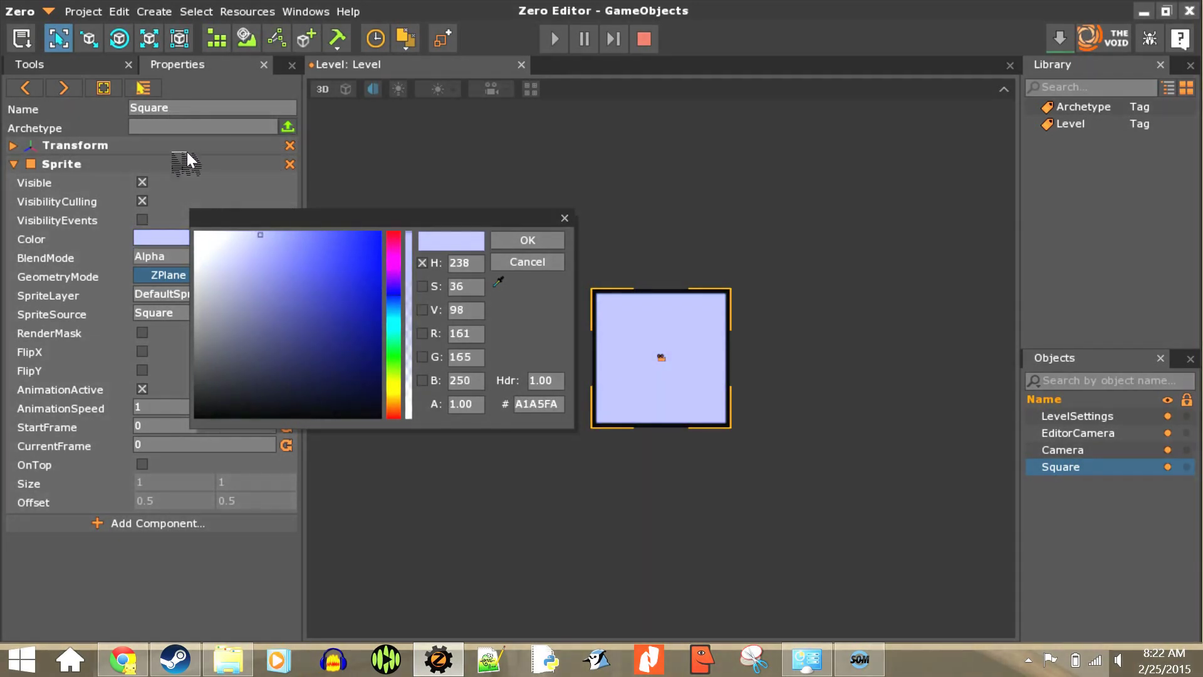
pyautogui.moveTo(276, 205); pyautogui.dragTo(280, 212)
pyautogui.moveTo(233, 159)
pyautogui.mouseDown()
pyautogui.moveTo(229, 141)
pyautogui.moveTo(200, 135)
pyautogui.mouseUp()
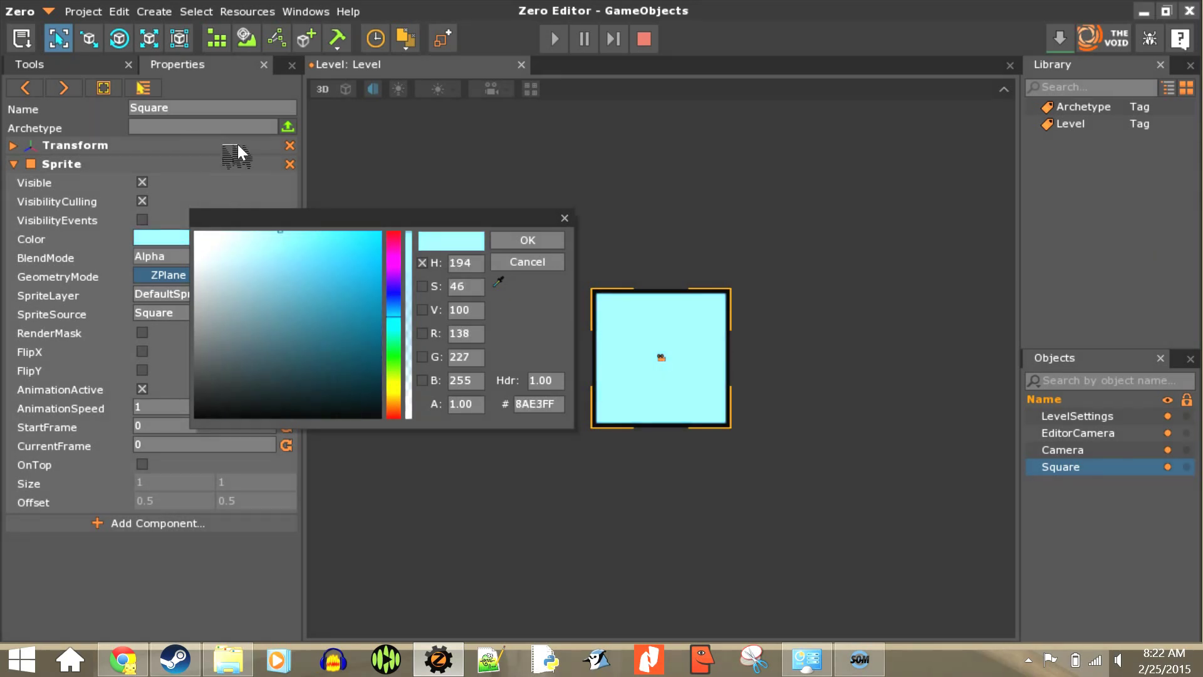
pyautogui.press('Return')
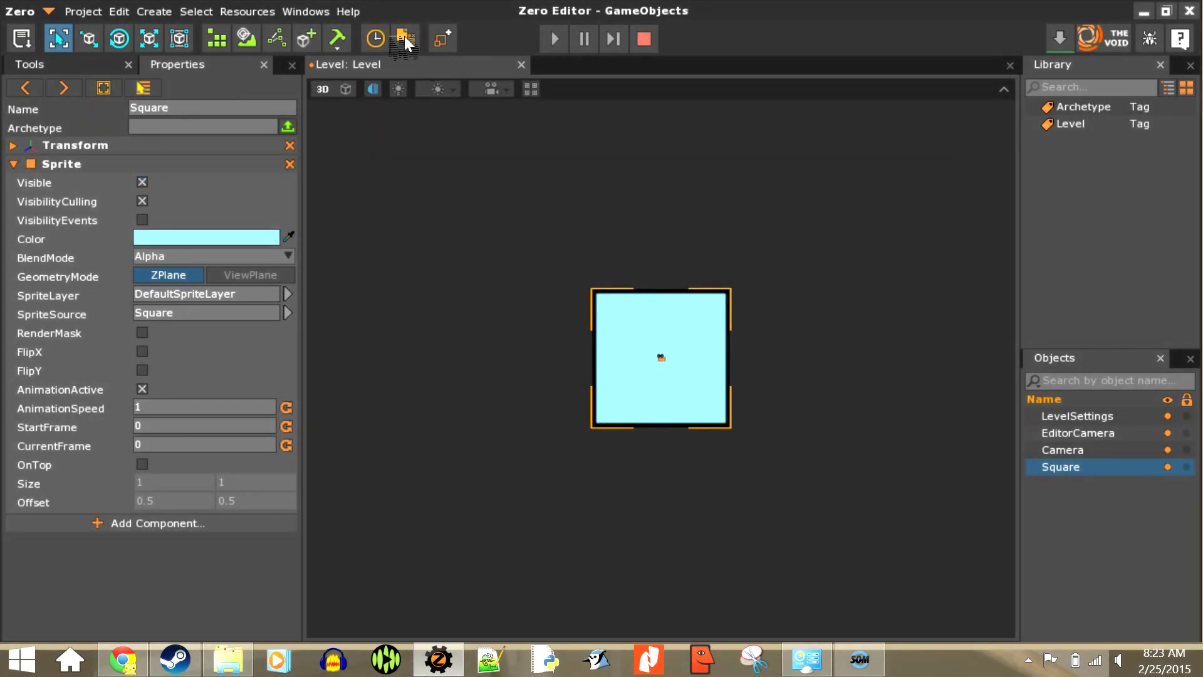
pyautogui.click(554, 39)
pyautogui.click(644, 39)
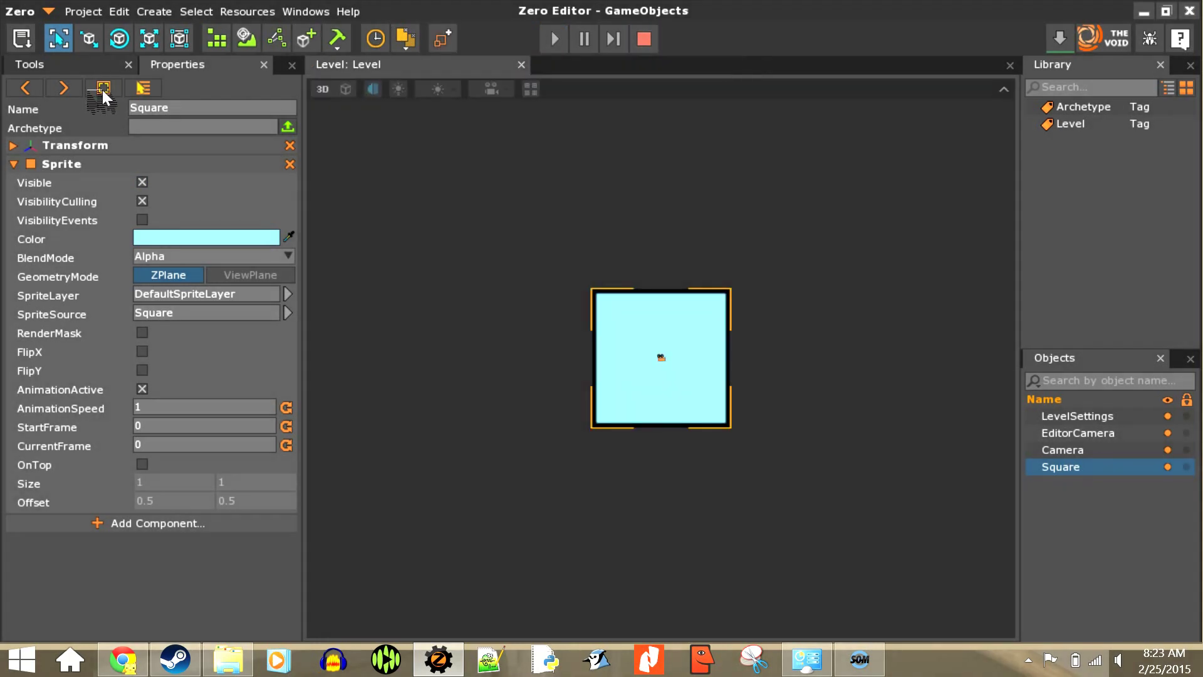
# Step: Set the Square's X and Y scale to 1 in its Transform and test the size in the running game
pyautogui.click(165, 165)
pyautogui.click(165, 145)
pyautogui.click(39, 250)
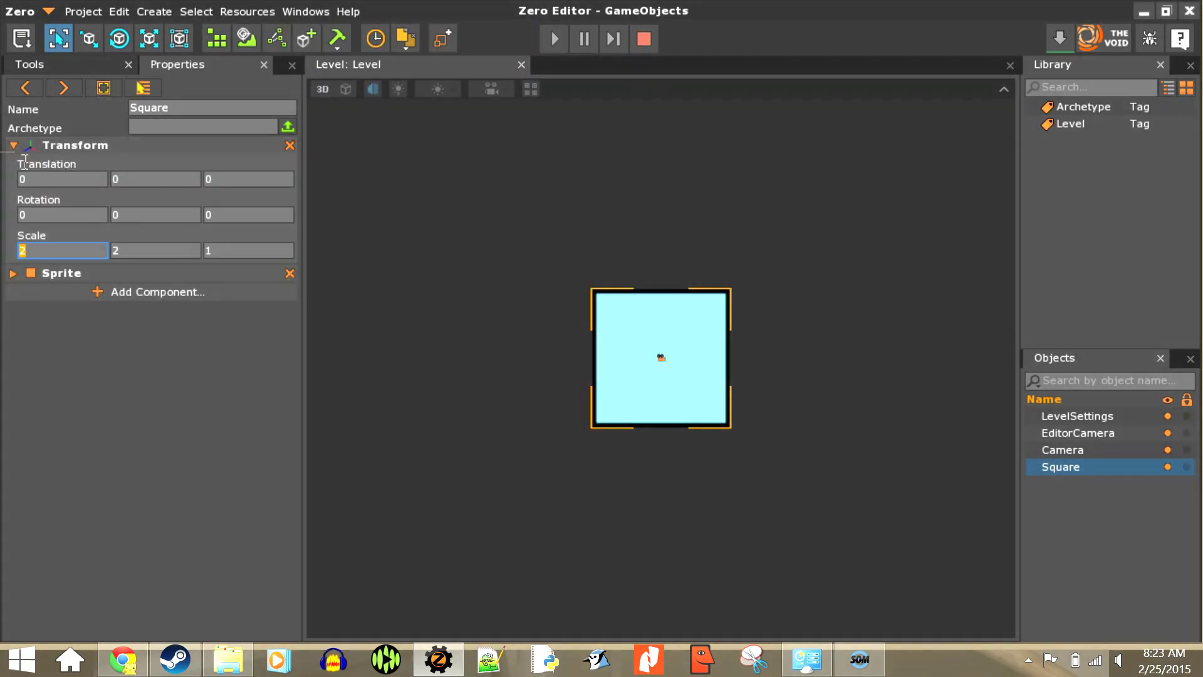
pyautogui.press('Tab')
pyautogui.write('1')
pyautogui.press('Tab')
pyautogui.click(555, 39)
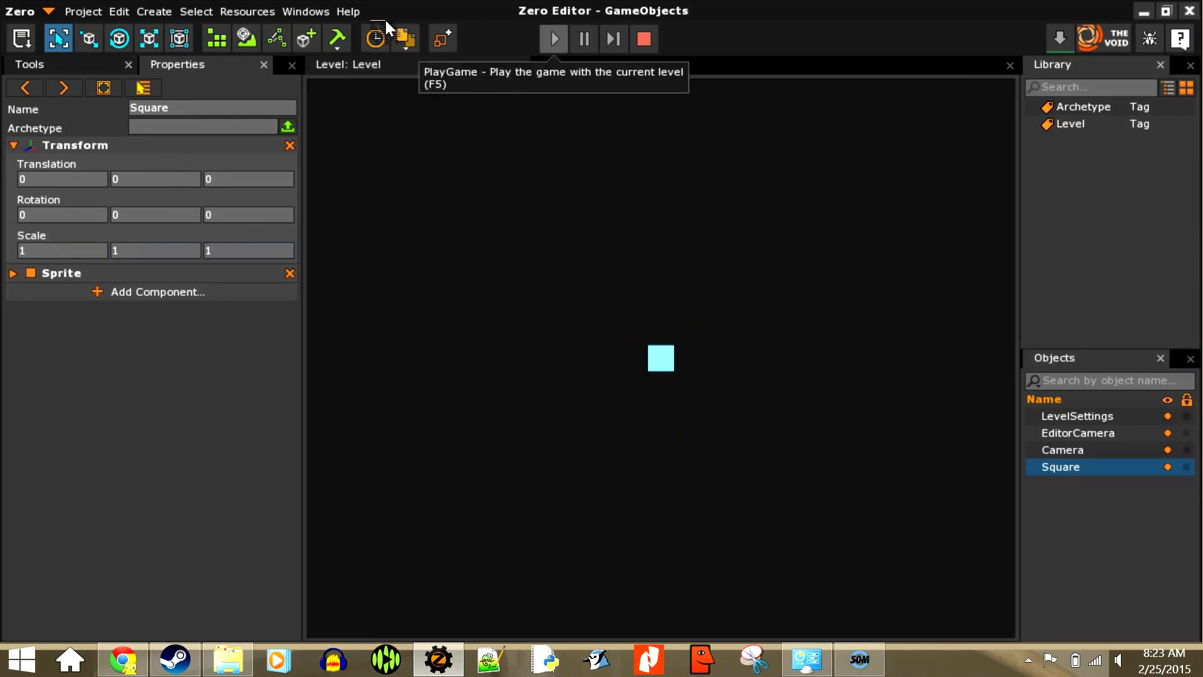
pyautogui.click(644, 39)
# Step: Try a Y scale of 5 on the Square in the running game and set it back to 1
pyautogui.click(151, 250)
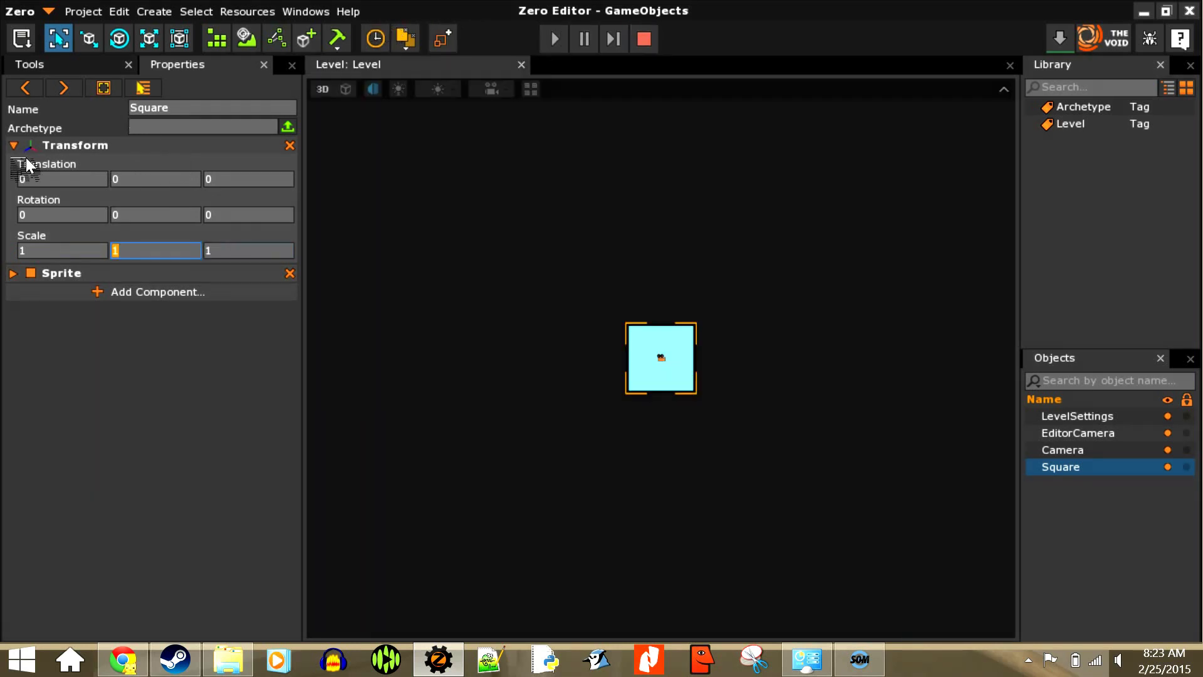
pyautogui.write('5')
pyautogui.press('Return')
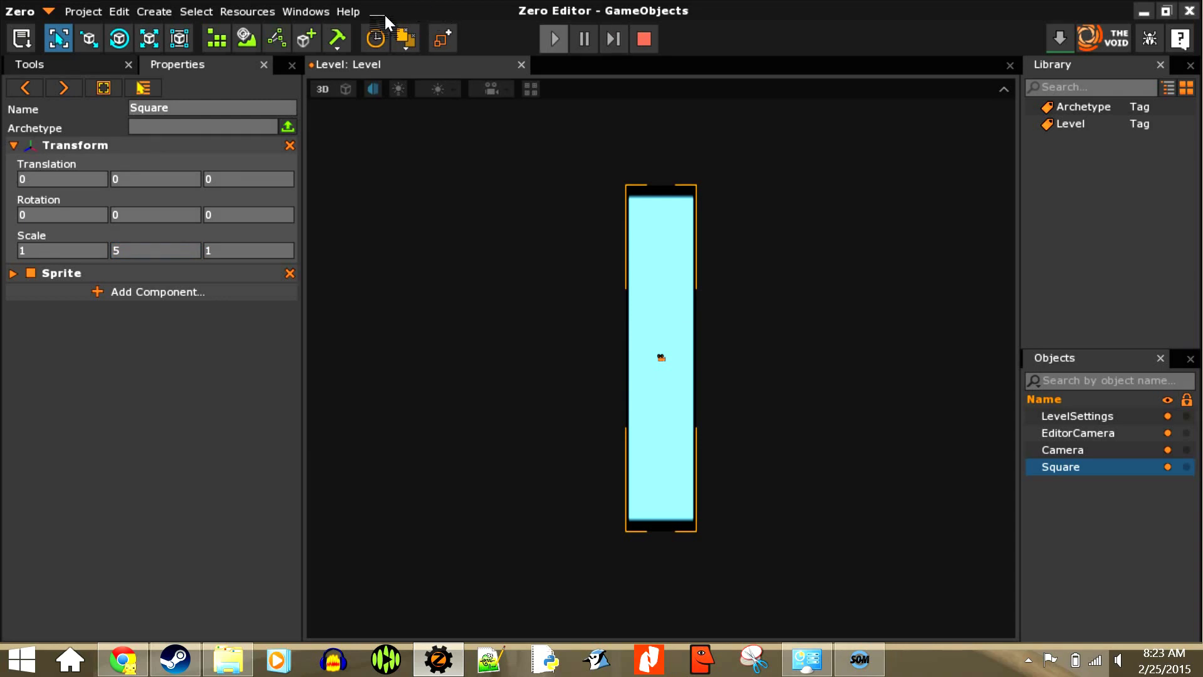
pyautogui.click(554, 39)
pyautogui.press('F8')
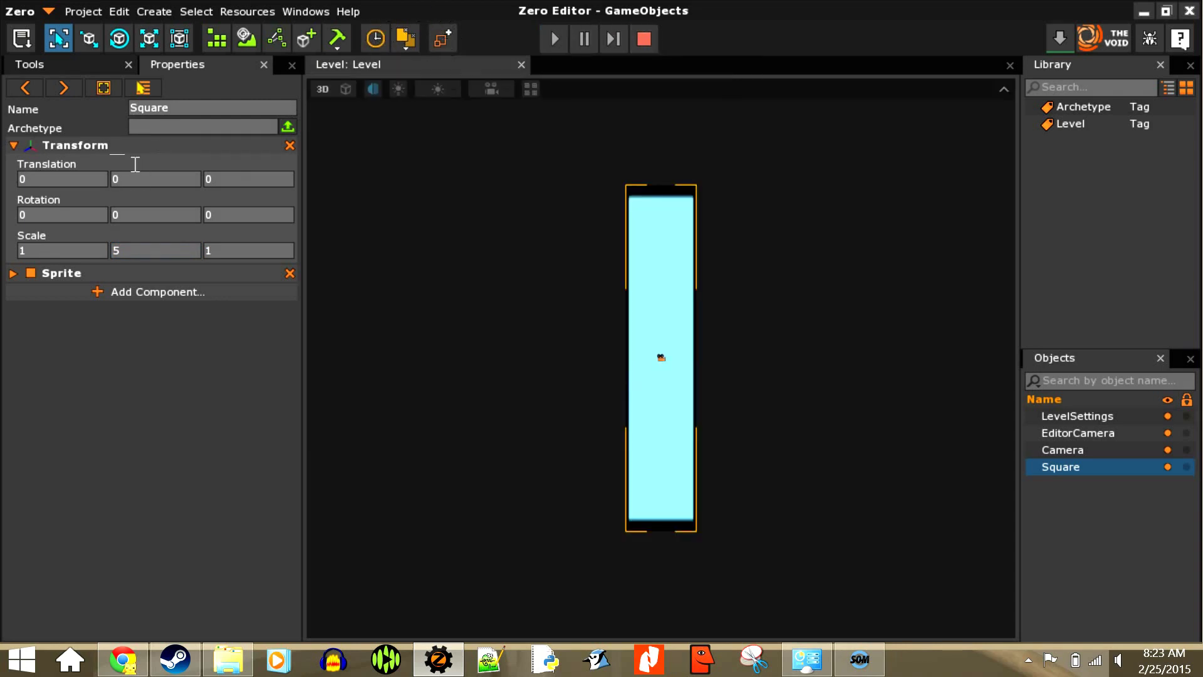
pyautogui.write('1')
# Step: Set the Square's X and Y translation to 2 and run the game to check its position
pyautogui.click(164, 214)
pyautogui.press('Up')
pyautogui.write('2')
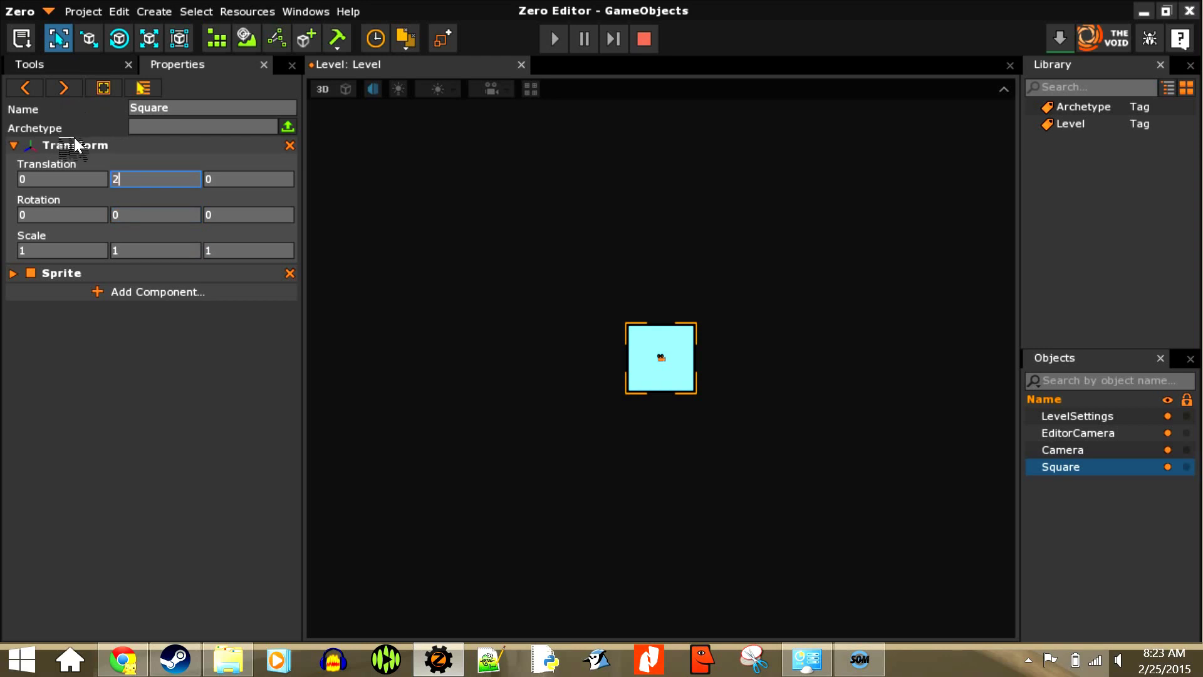
pyautogui.click(104, 215)
pyautogui.click(36, 179)
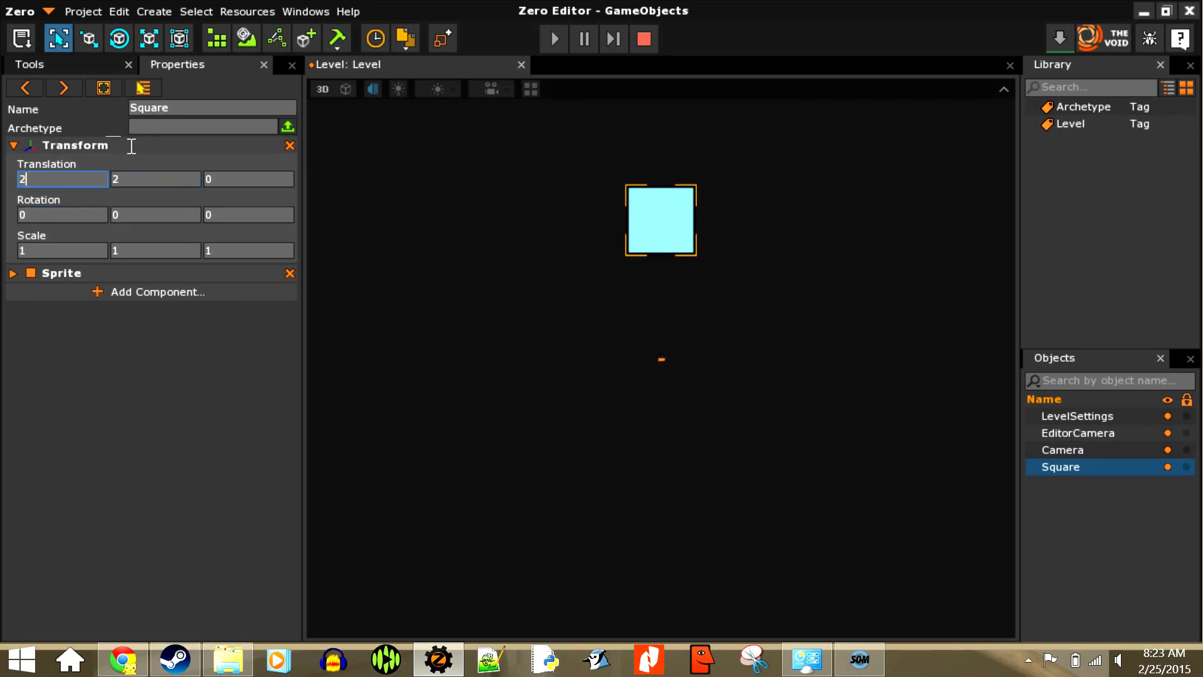
pyautogui.write('2')
pyautogui.press('Return')
pyautogui.press('F5')
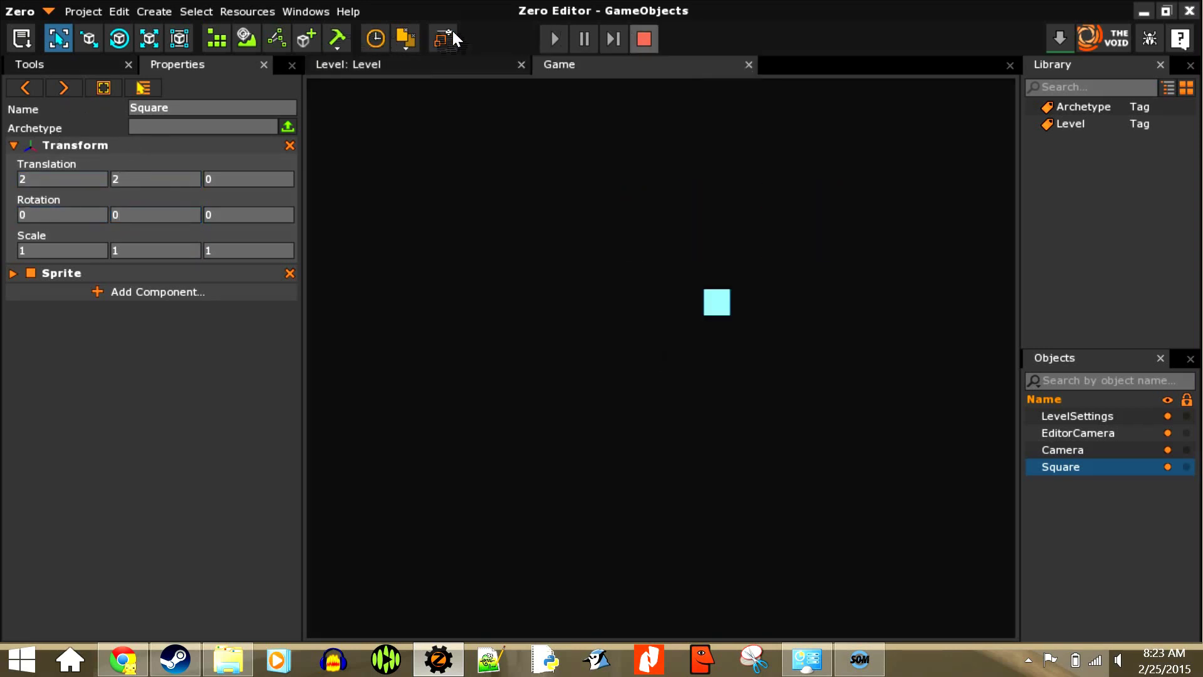
pyautogui.press('F8')
# Step: Reset the Square's X and Y translation to 0 and save the project
pyautogui.moveTo(127, 178); pyautogui.dragTo(65, 118)
pyautogui.click(65, 179)
pyautogui.write('0')
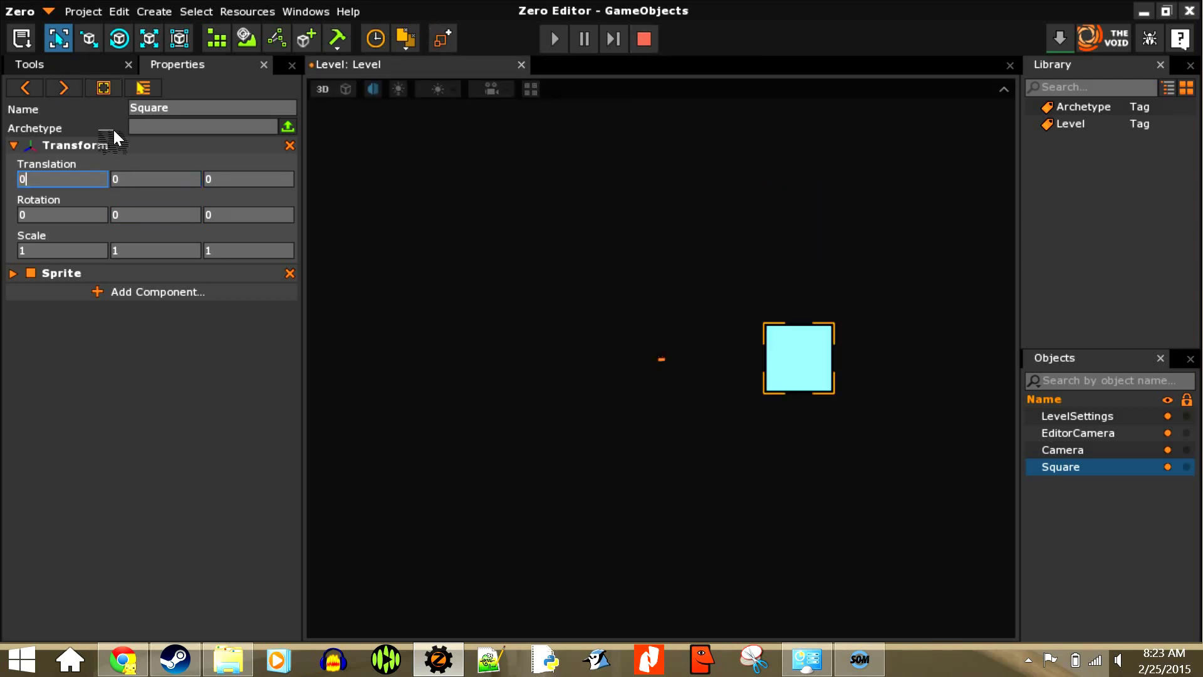
pyautogui.click(177, 211)
pyautogui.moveTo(204, 156); pyautogui.dragTo(121, 143)
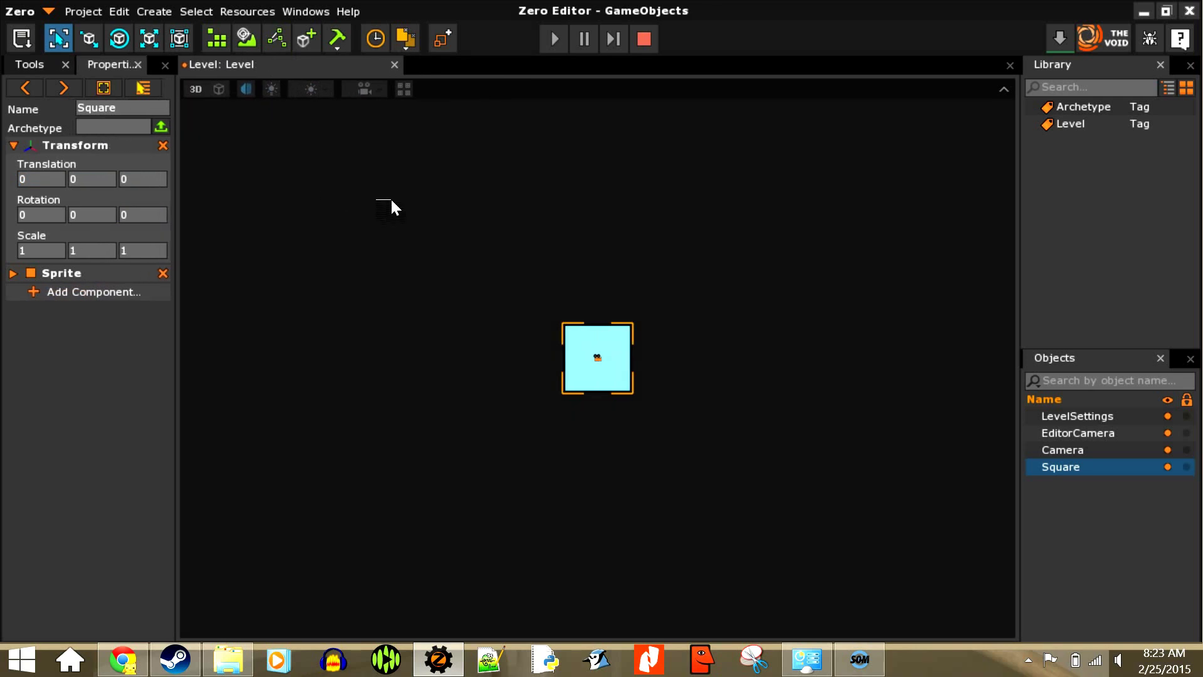
pyautogui.hotkey('ctrl', 's')
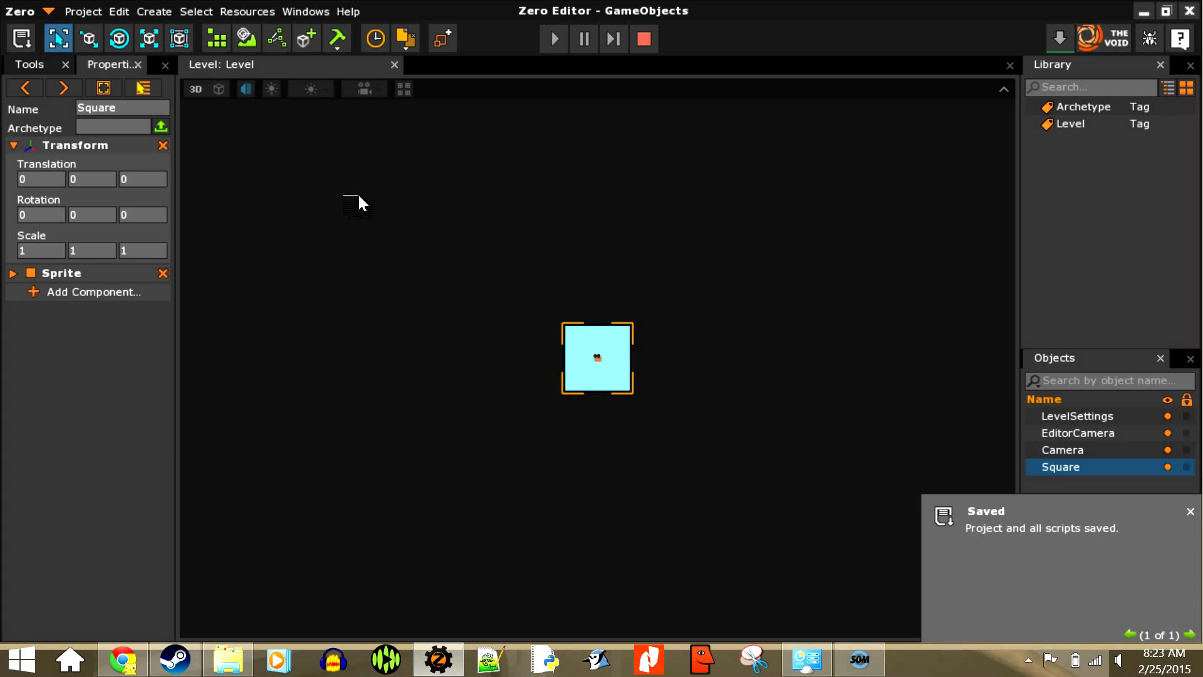
# Step: Duplicate the Square object and set the copy's X translation to 3
pyautogui.hotkey('ctrl', 'd')
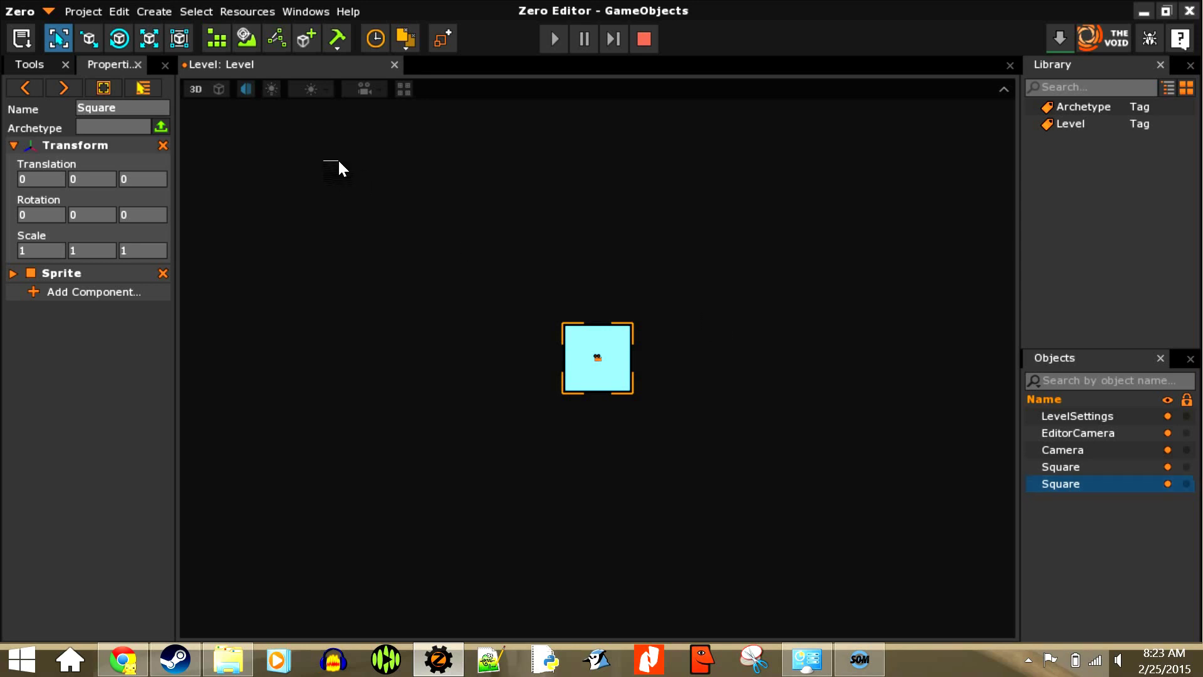
pyautogui.click(92, 180)
pyautogui.hotkey('shift', 'Tab')
pyautogui.press('Return')
pyautogui.click(491, 310)
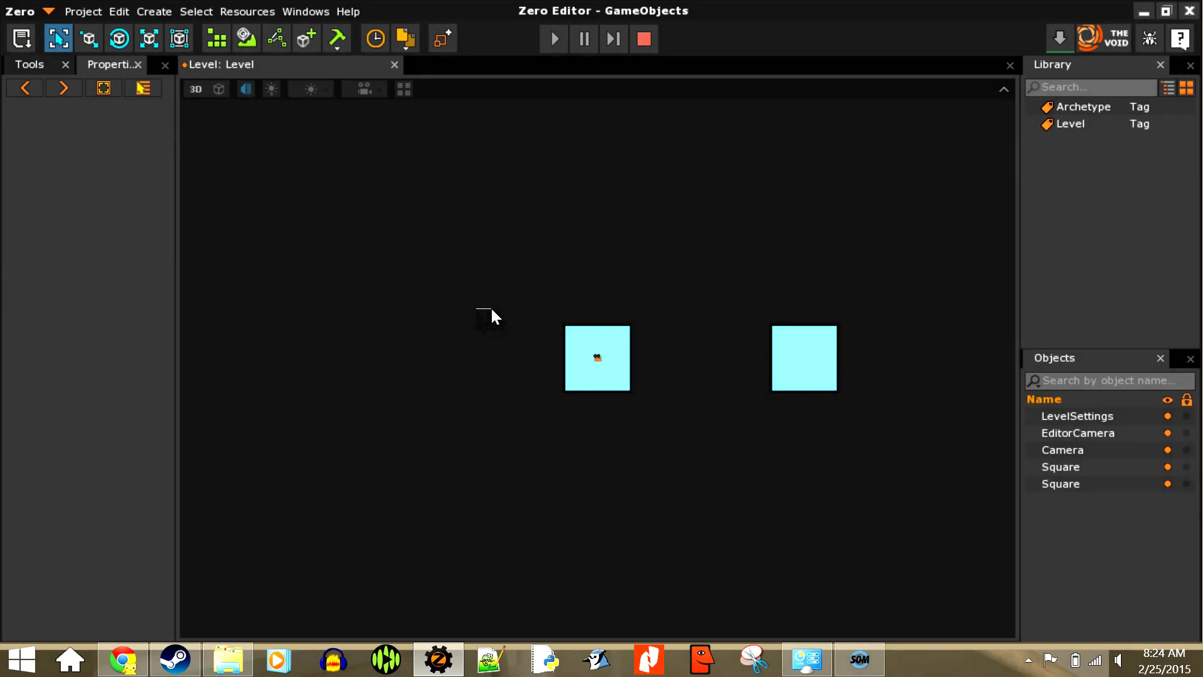
# Step: Delete the duplicated Square that sits at X translation 3
pyautogui.hotkey('ctrl', 'z')
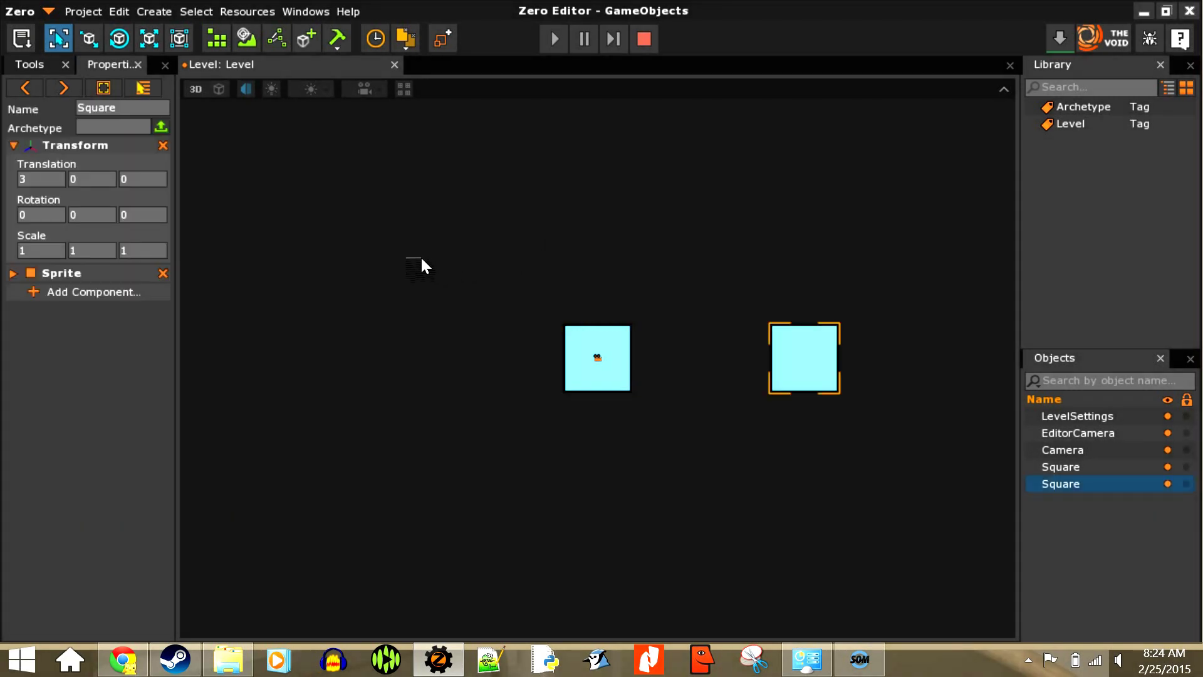
pyautogui.hotkey('ctrl', 'z')
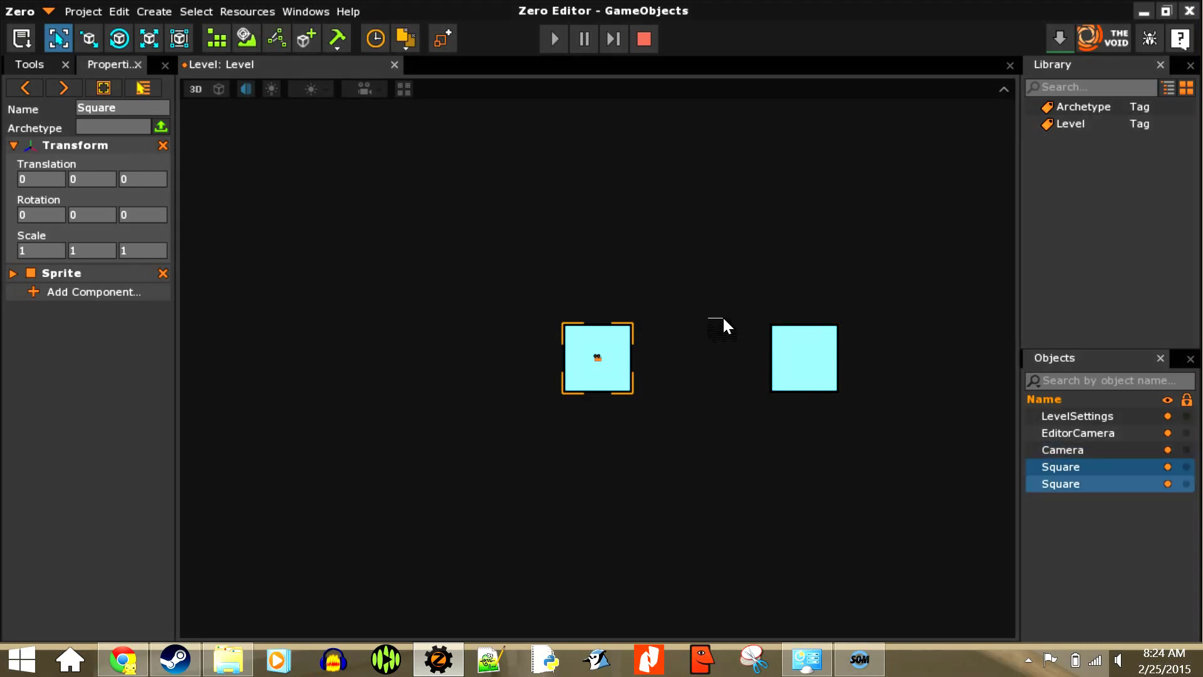
pyautogui.click(1063, 483)
pyautogui.rightClick(1063, 483)
pyautogui.click(1107, 509)
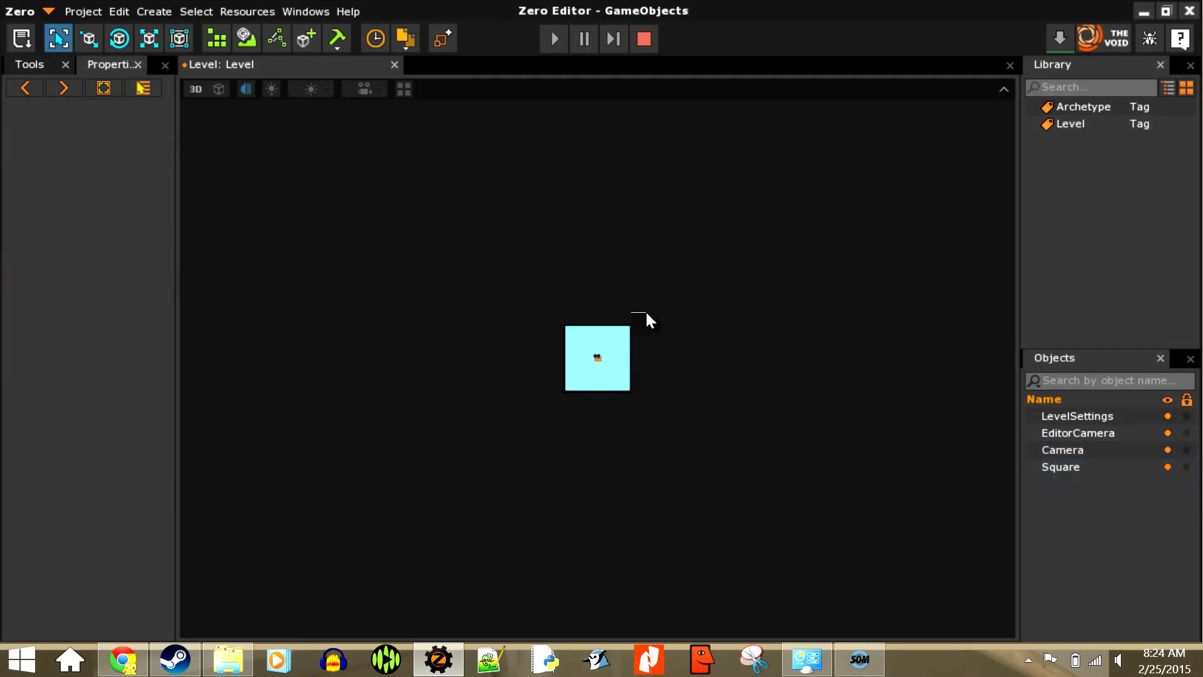
# Step: Copy the Square object and paste a second one into the level
pyautogui.click(109, 12)
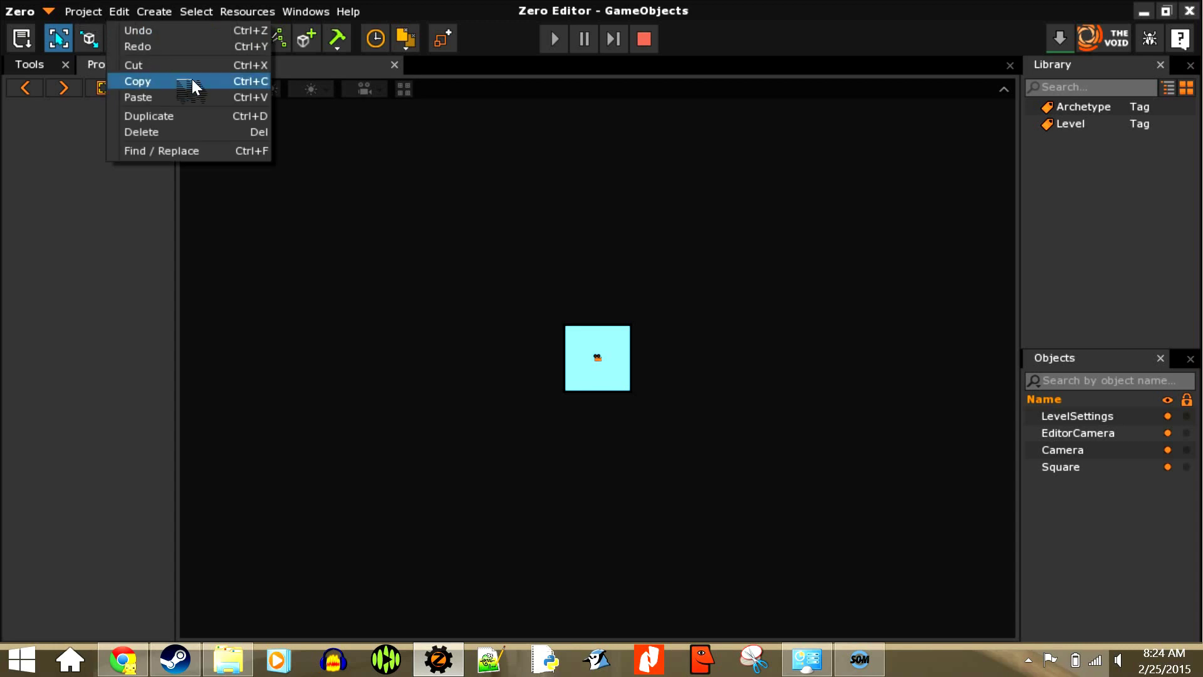
pyautogui.click(192, 81)
pyautogui.click(584, 353)
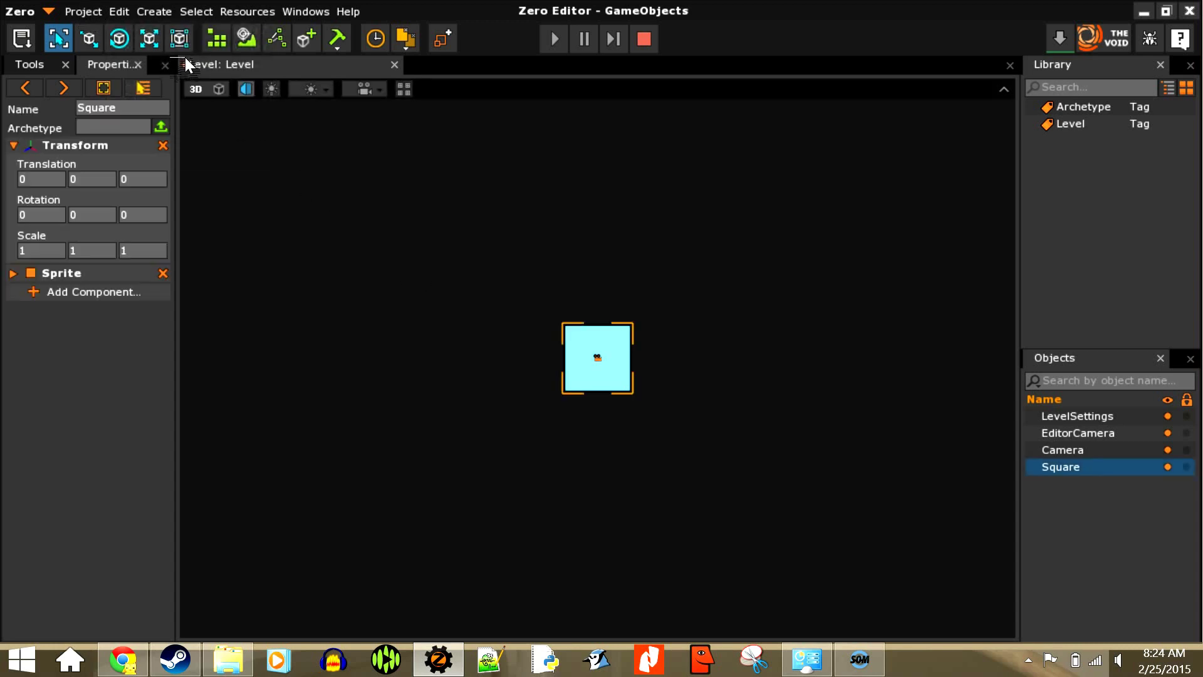
pyautogui.click(124, 13)
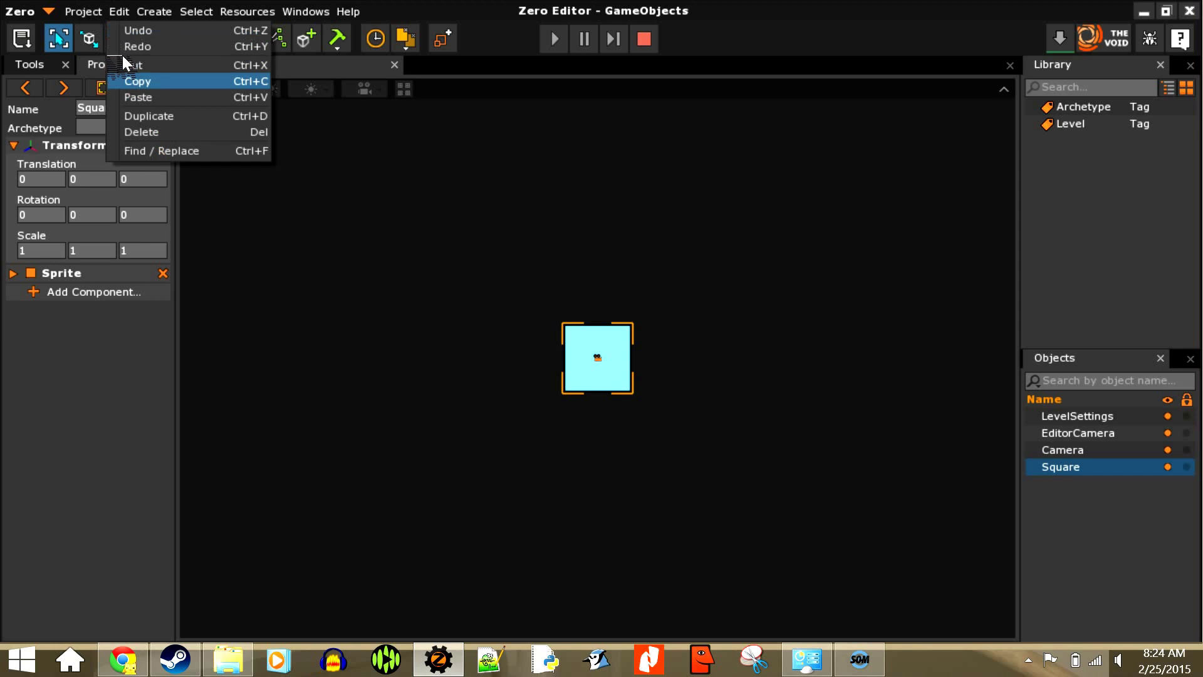
pyautogui.click(130, 81)
pyautogui.click(345, 205)
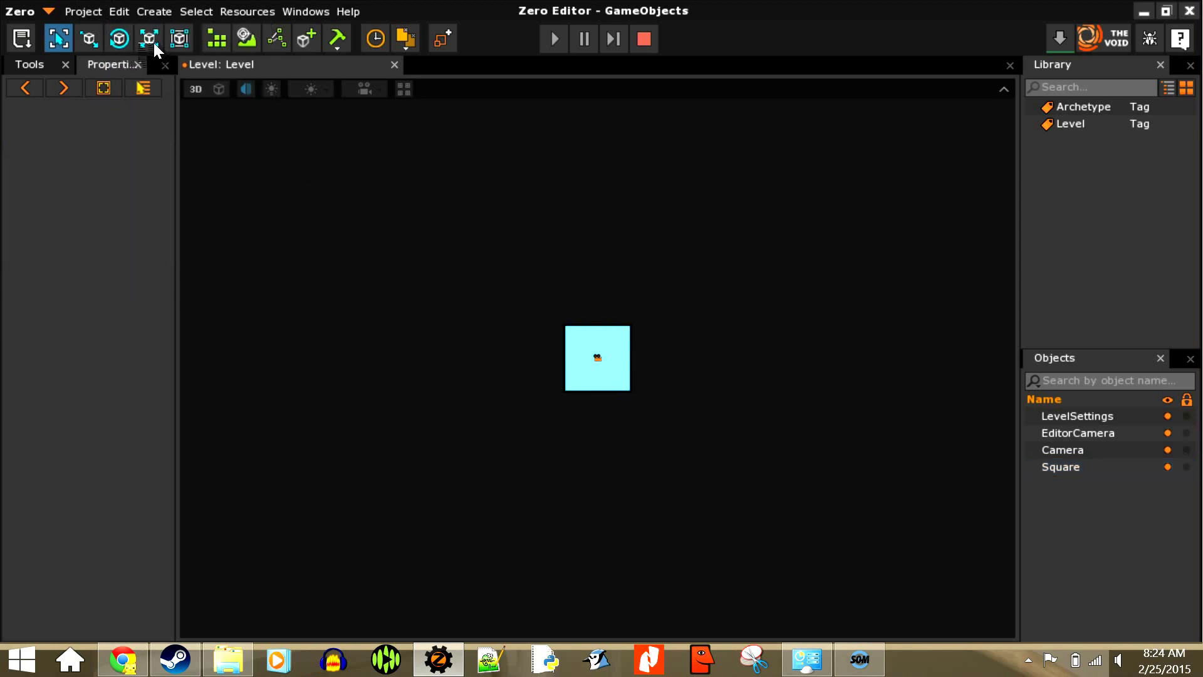
pyautogui.click(95, 12)
pyautogui.press('Down')
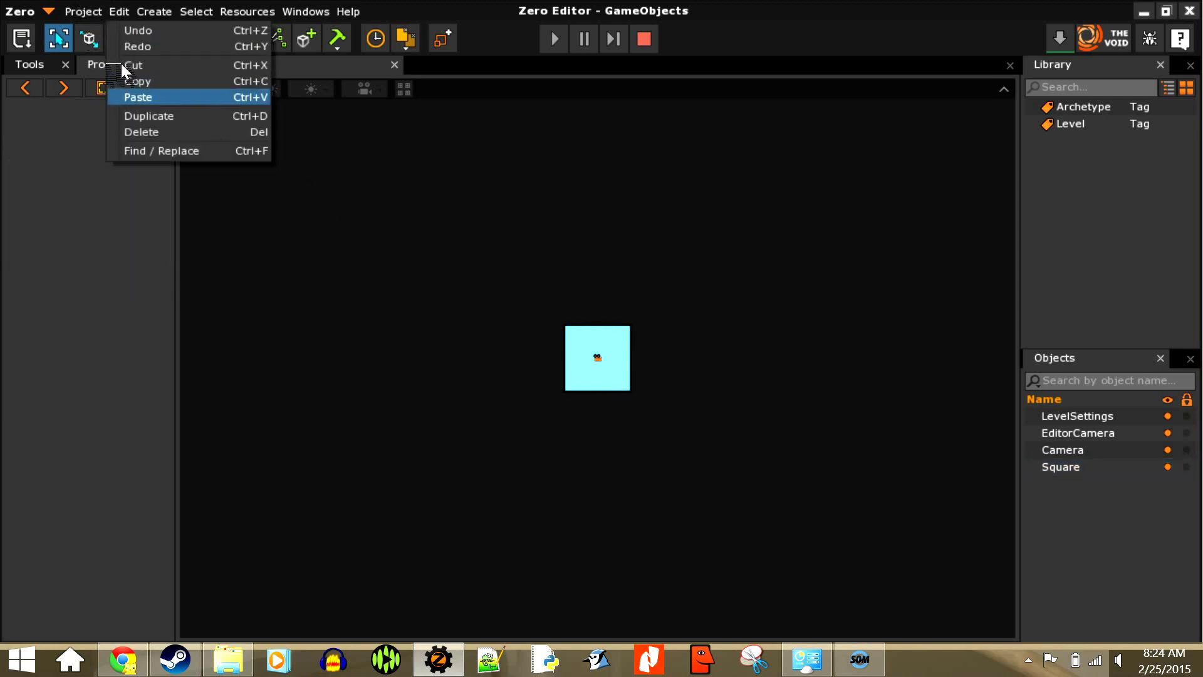
pyautogui.press('Return')
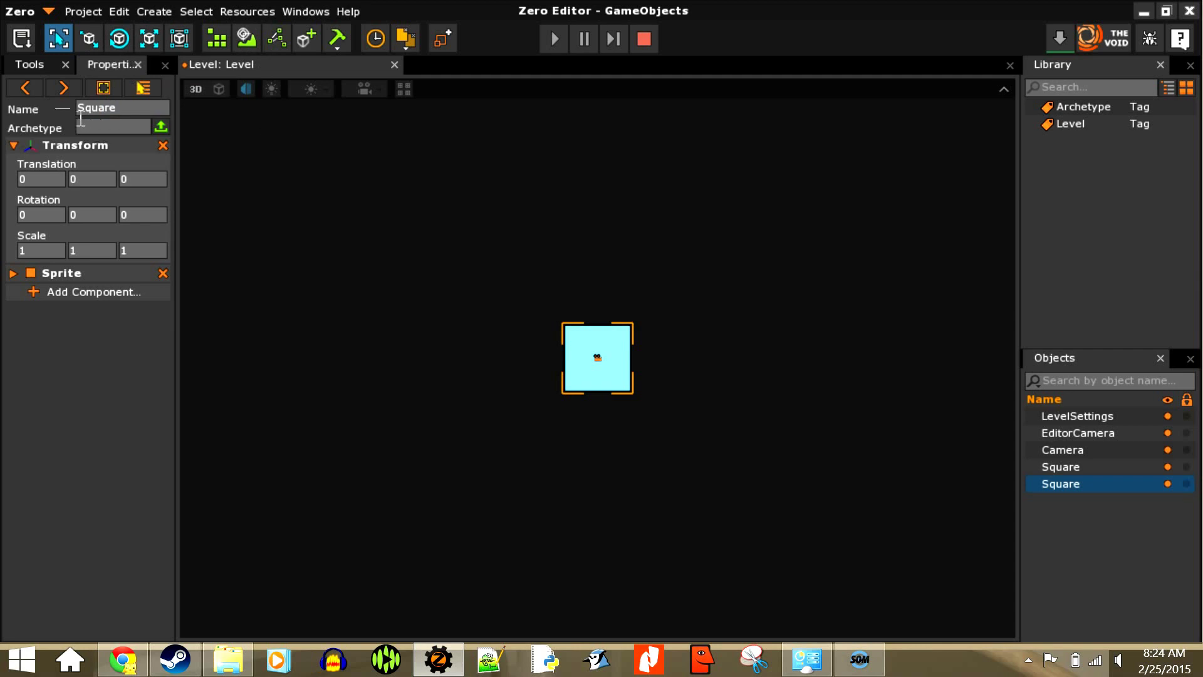
# Step: Set the pasted Square's X translation to 3 and reselect that copy
pyautogui.press('Tab')
pyautogui.write('3')
pyautogui.press('Tab')
pyautogui.click(846, 443)
pyautogui.click(776, 330)
pyautogui.click(587, 360)
pyautogui.click(508, 290)
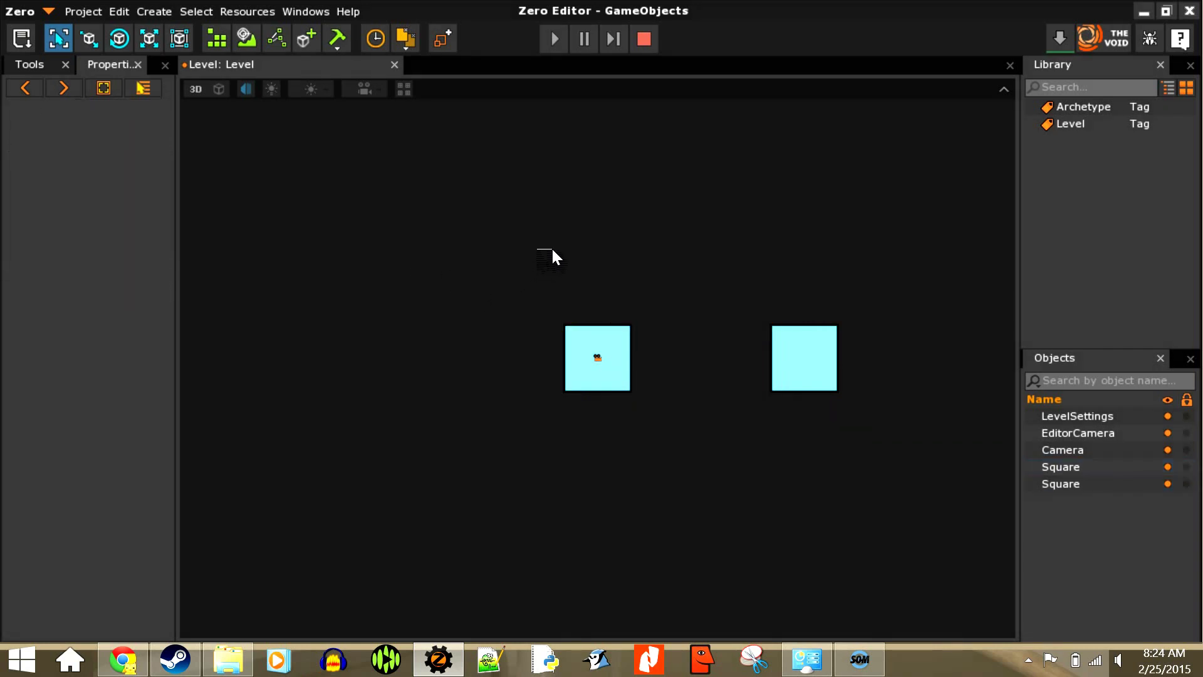
pyautogui.hotkey('ctrl', 'z')
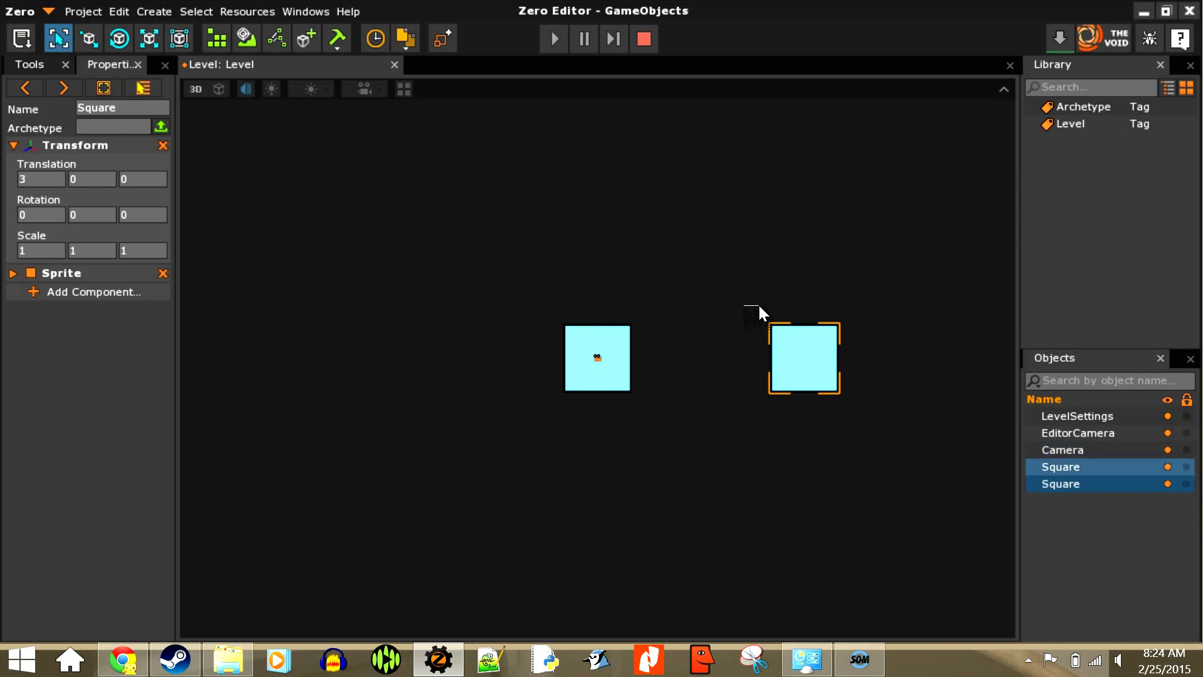
# Step: Rename the copied square at X translation 3 to BlueSquare
pyautogui.rightClick(1077, 480)
pyautogui.click(1099, 489)
pyautogui.write('BlueSquare')
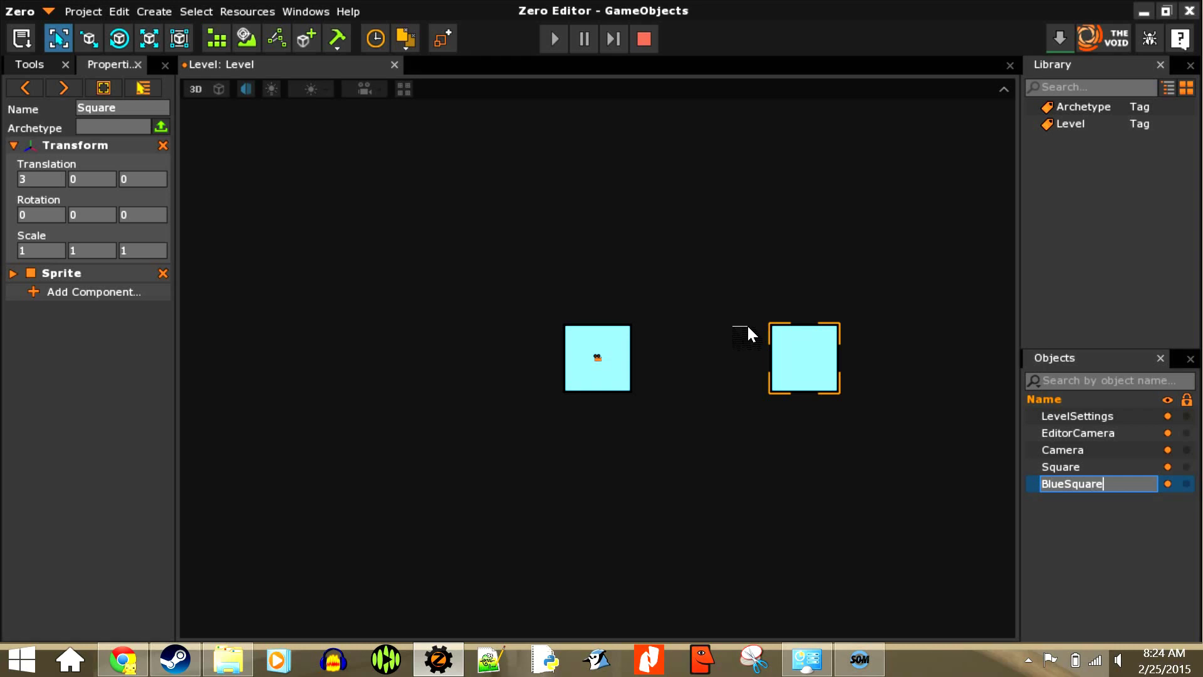
pyautogui.press('Return')
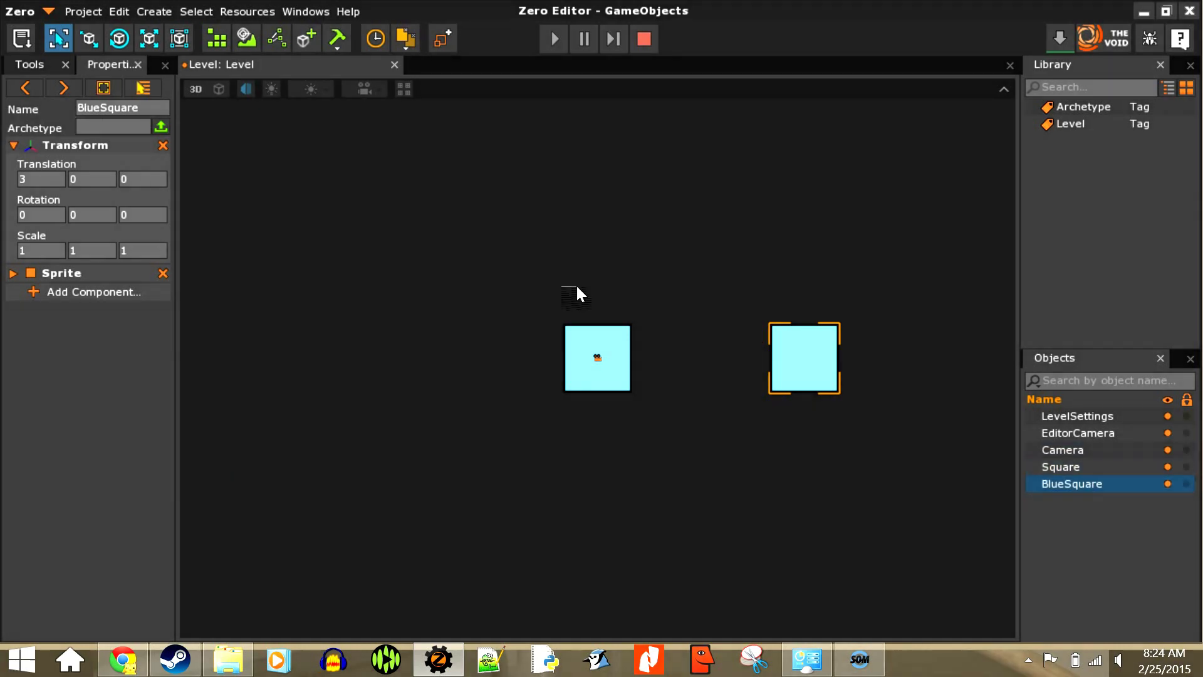
# Step: Change the original Square's Sprite color to white (FFFFFF)
pyautogui.click(1082, 466)
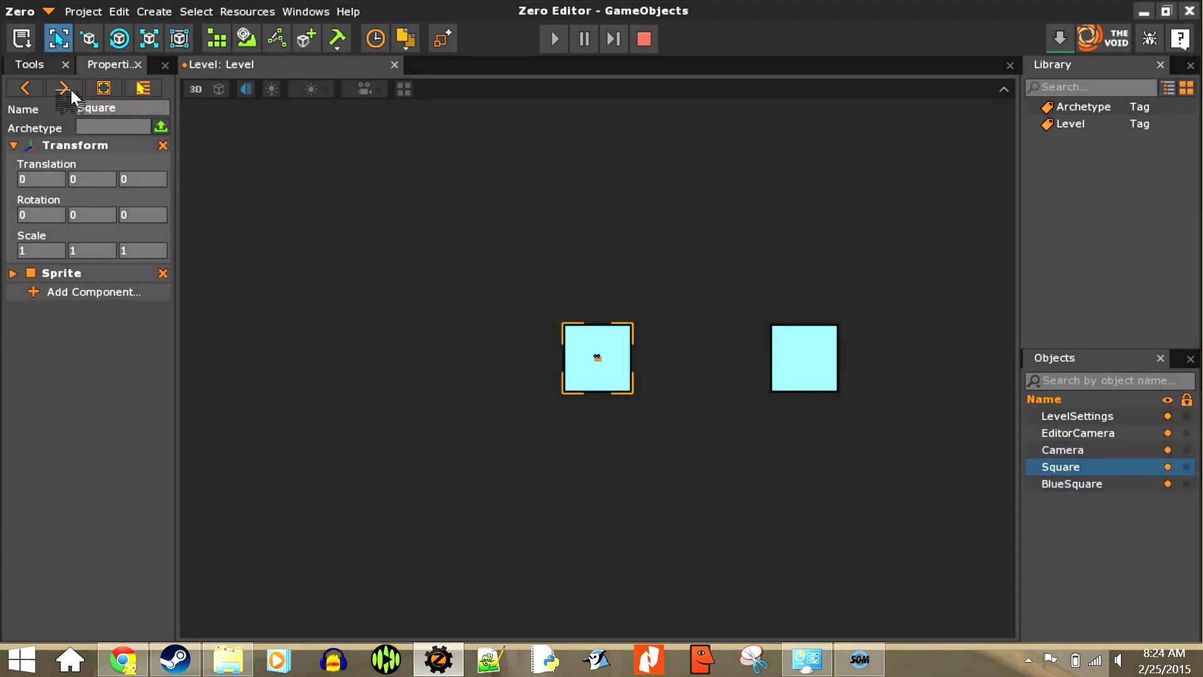
pyautogui.click(105, 144)
pyautogui.click(110, 163)
pyautogui.click(144, 238)
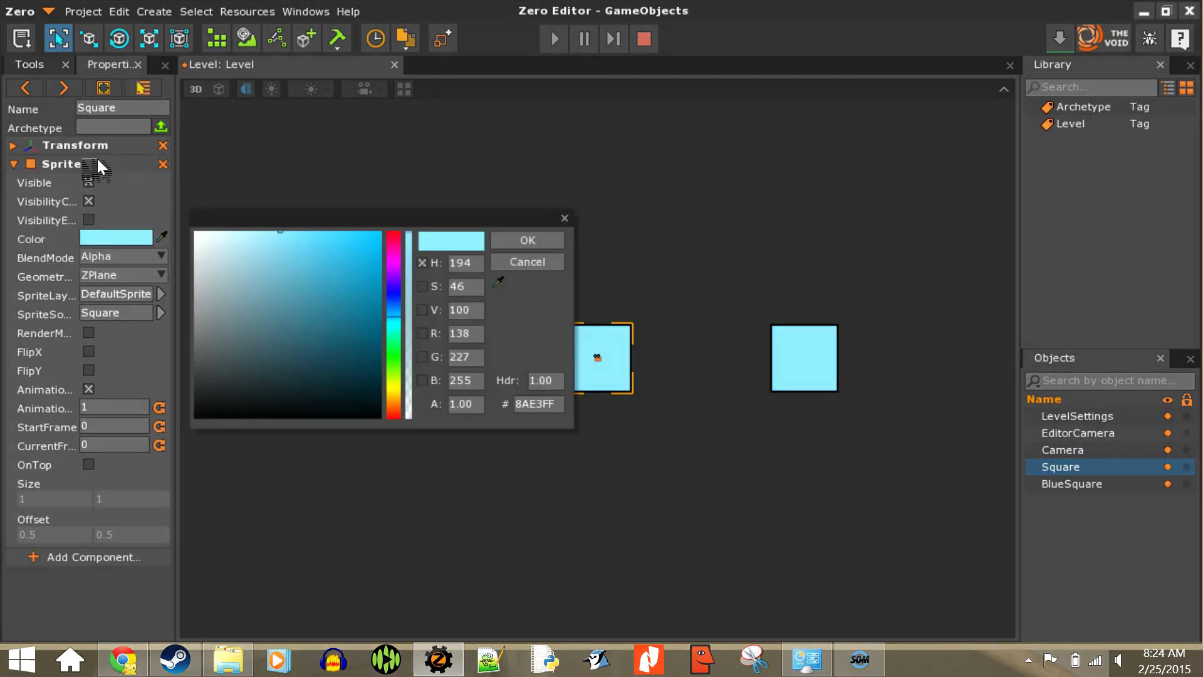
pyautogui.moveTo(204, 239); pyautogui.dragTo(109, 116)
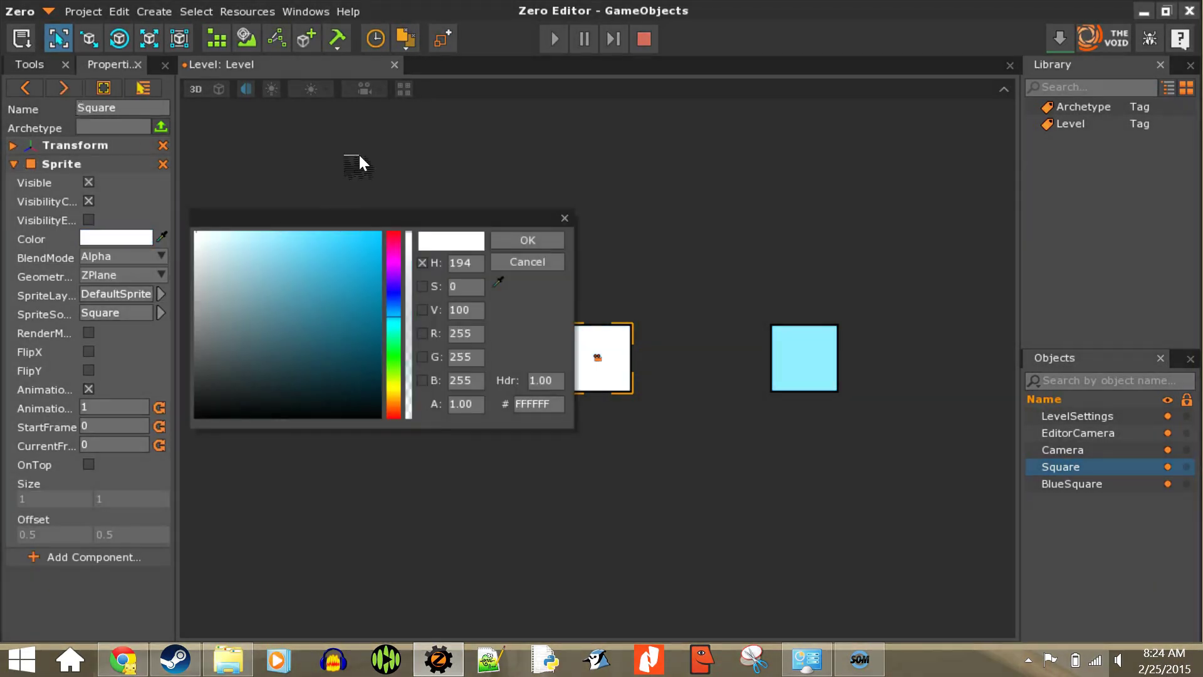
pyautogui.click(539, 239)
pyautogui.click(484, 245)
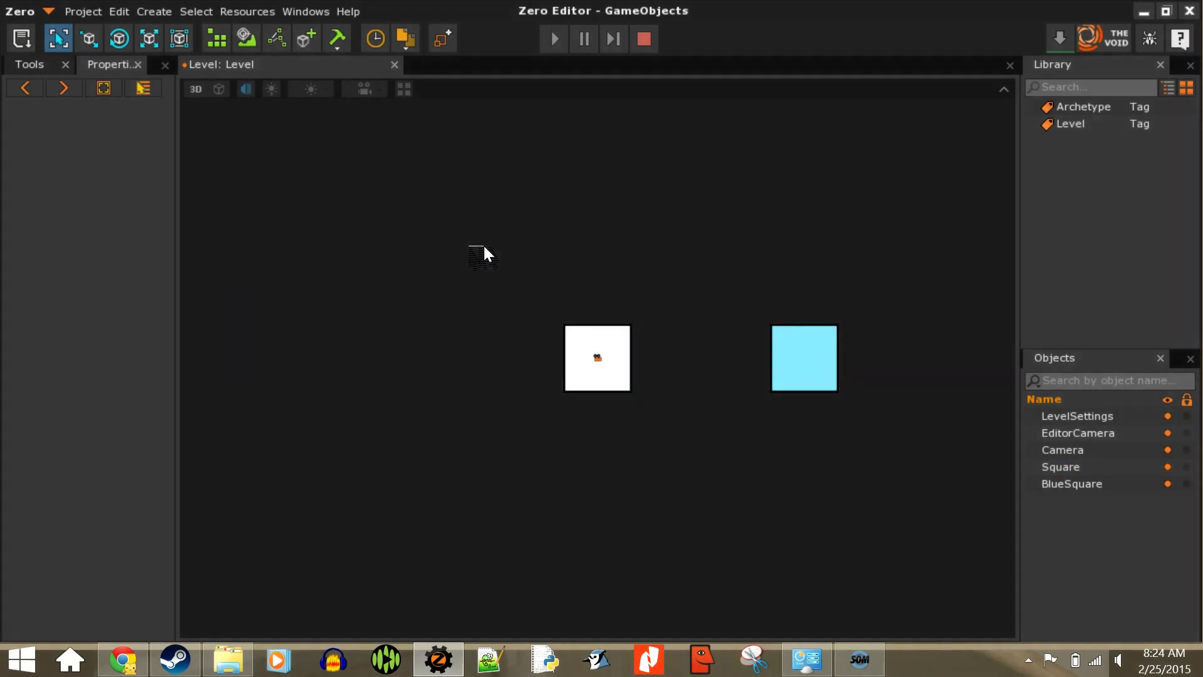
pyautogui.click(533, 245)
# Step: Set BlueSquare's X translation to 5 in its Transform
pyautogui.click(97, 107)
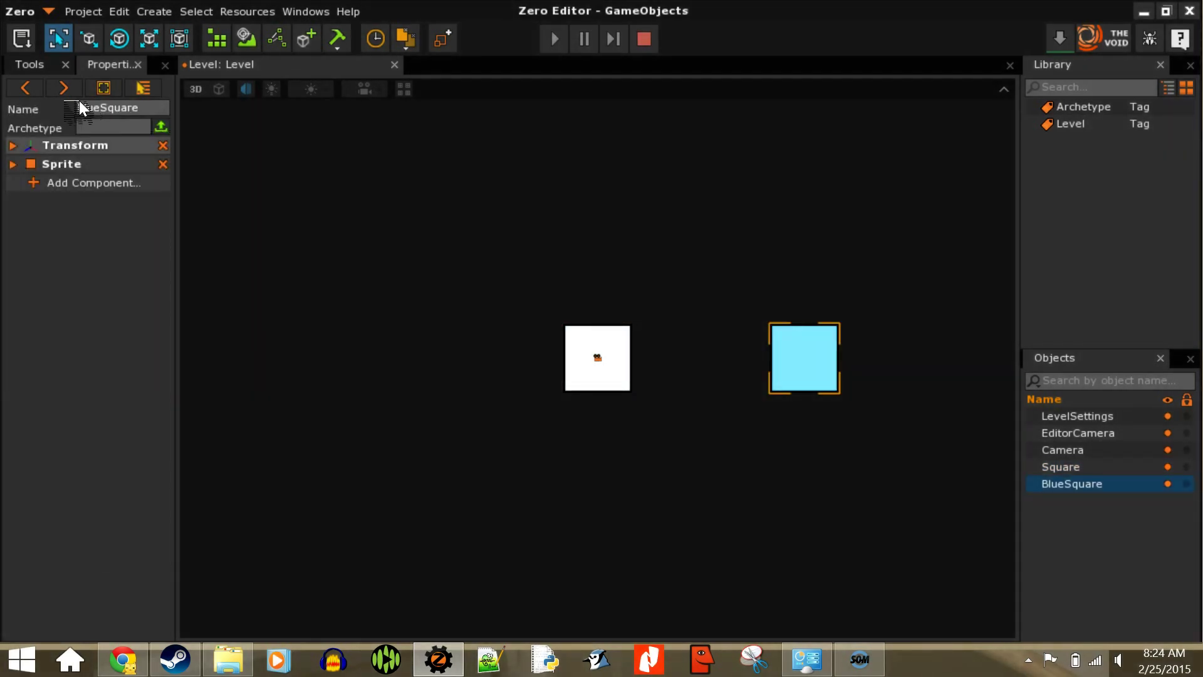
pyautogui.click(76, 100)
pyautogui.click(43, 119)
pyautogui.press('Return')
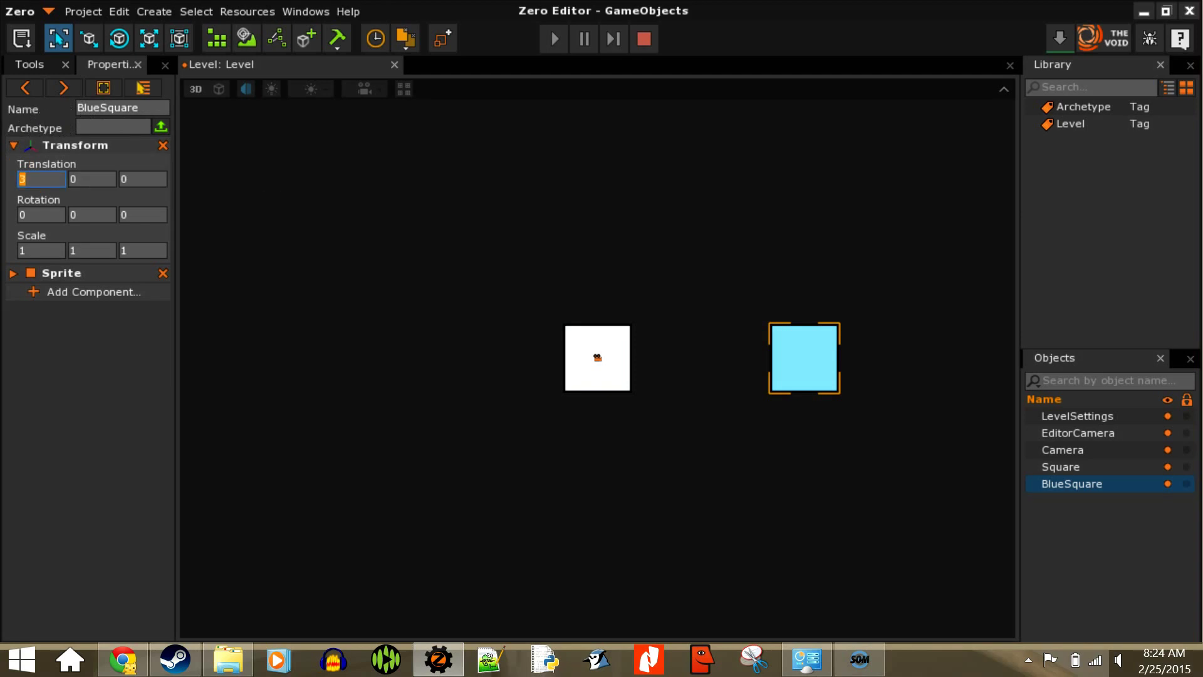
pyautogui.press('Return')
pyautogui.scroll(-3, 438, 236)
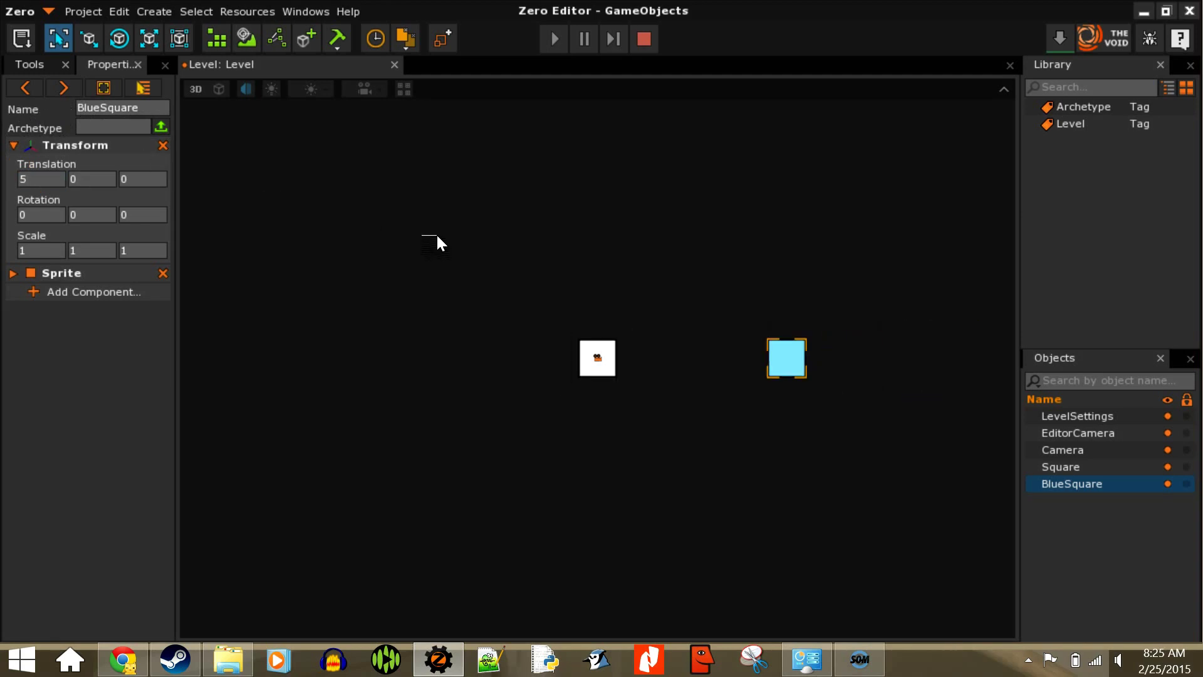
pyautogui.scroll(-1, 437, 237)
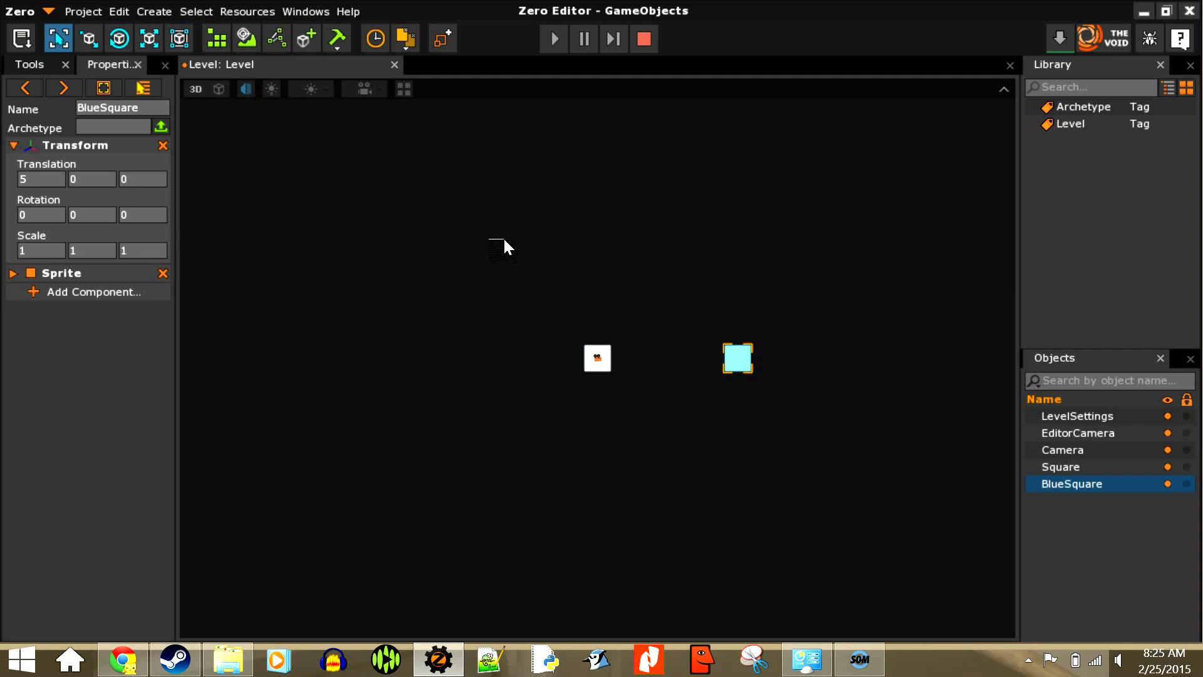
# Step: Set BlueSquare's Sprite color to R 0, G 128, B 255
pyautogui.click(69, 144)
pyautogui.click(75, 163)
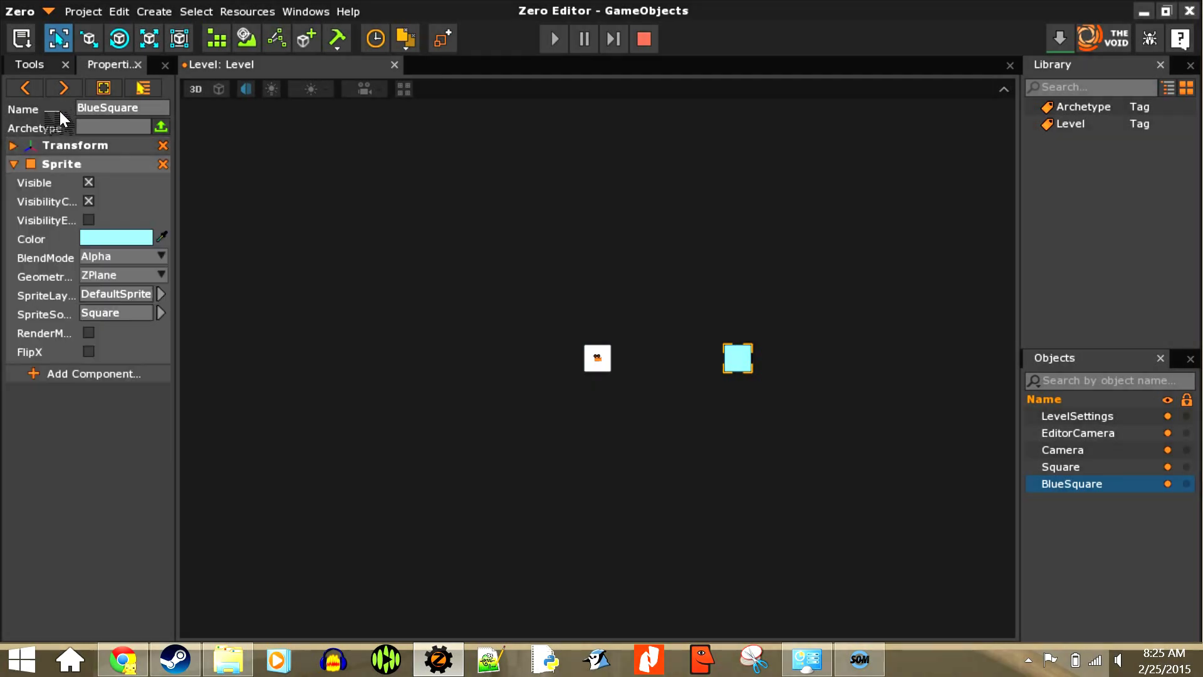
pyautogui.click(115, 237)
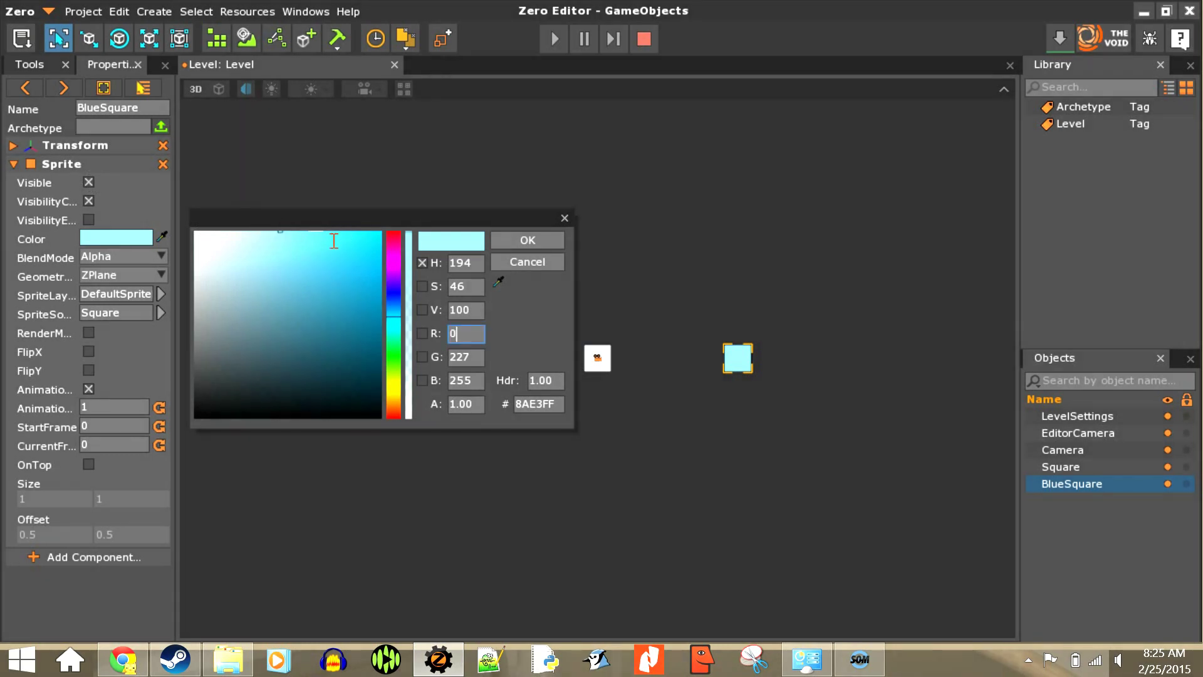
pyautogui.write('0')
pyautogui.press('Tab')
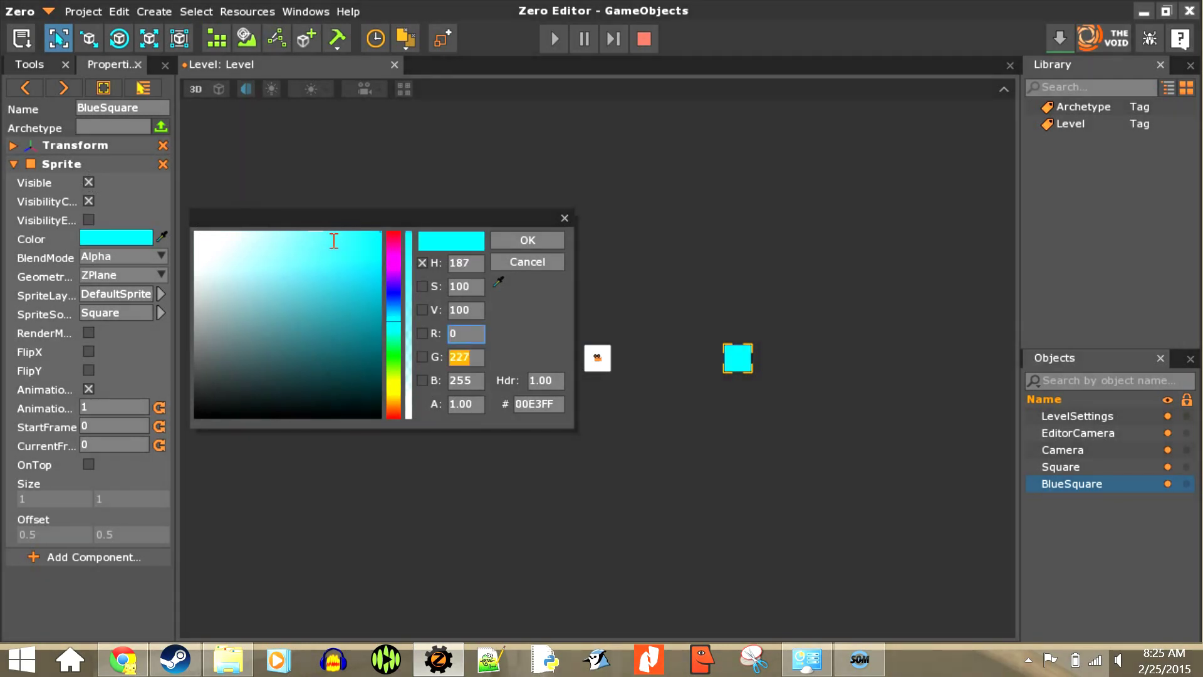
pyautogui.write('128')
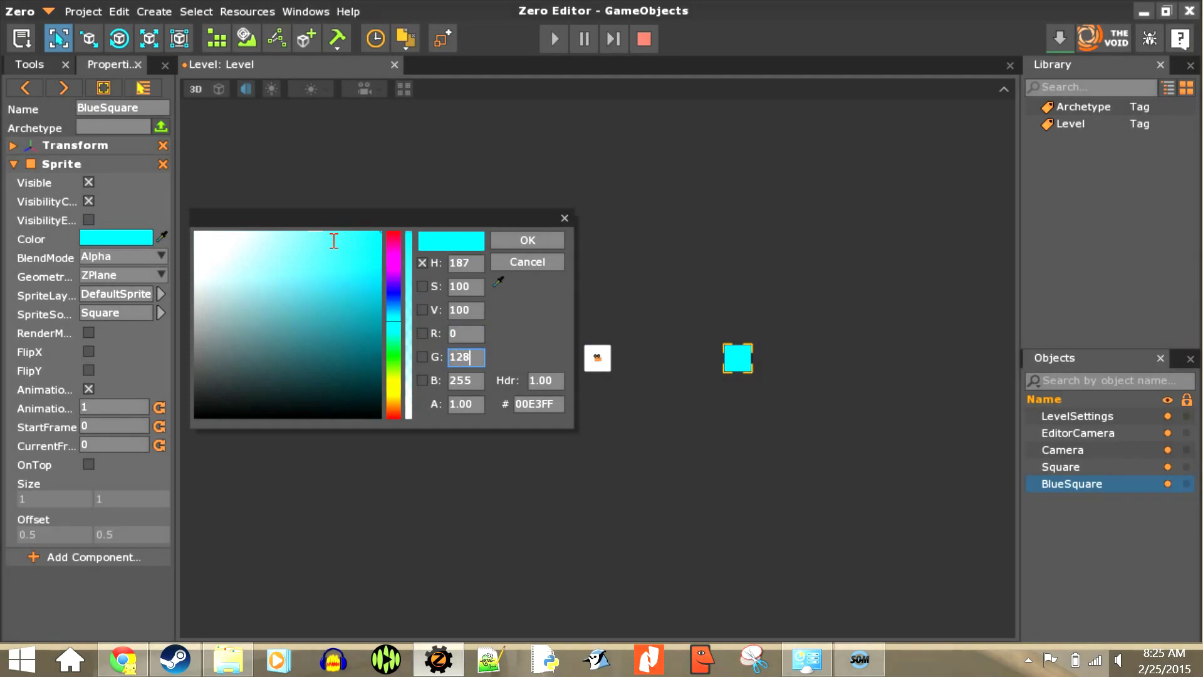
pyautogui.press('Tab')
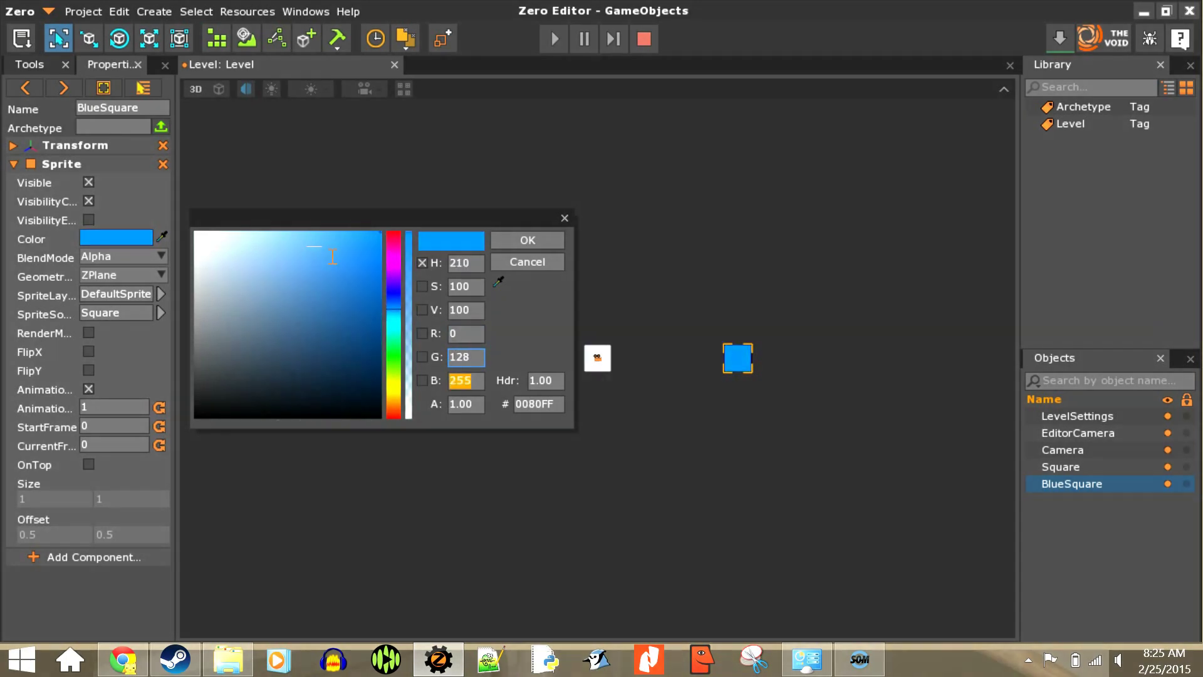
pyautogui.write('255')
pyautogui.press('Return')
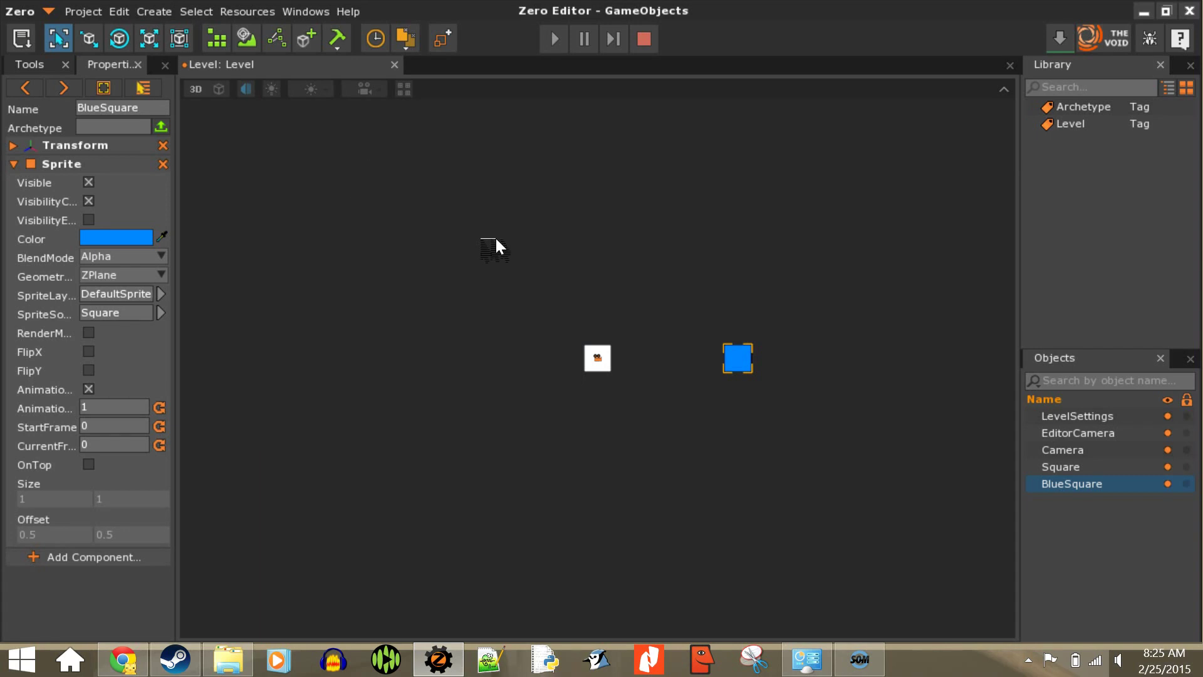
pyautogui.scroll(3, 516, 251)
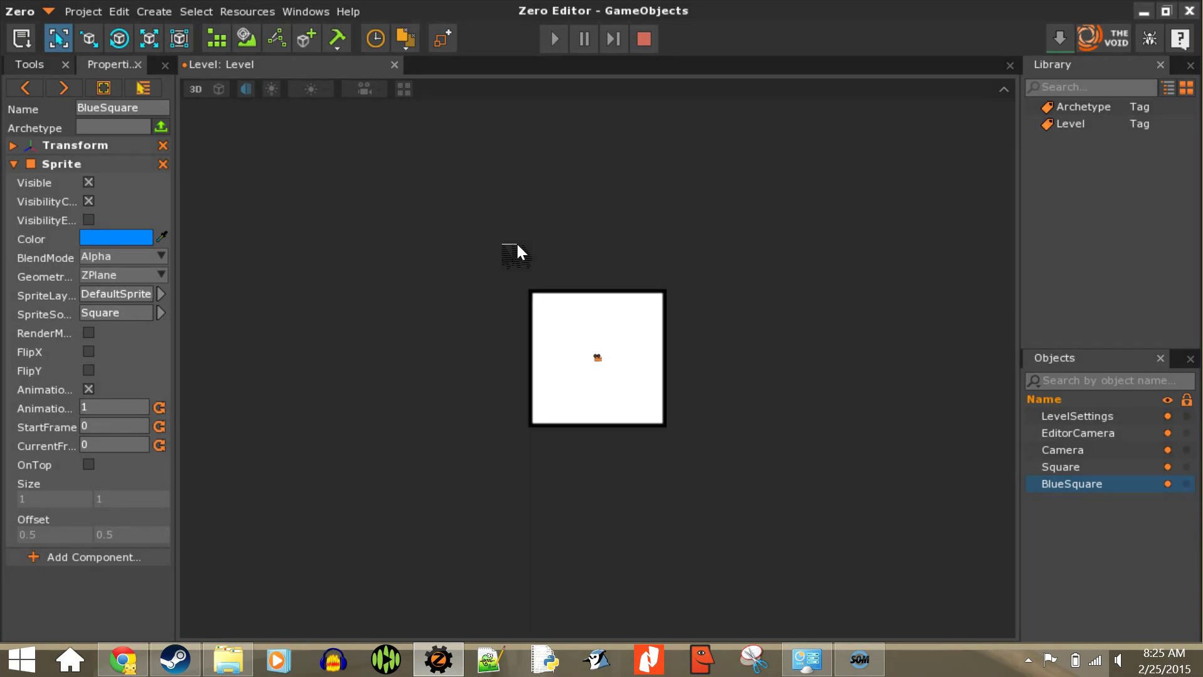
pyautogui.press('f')
pyautogui.press('Left')
pyautogui.press('Left')
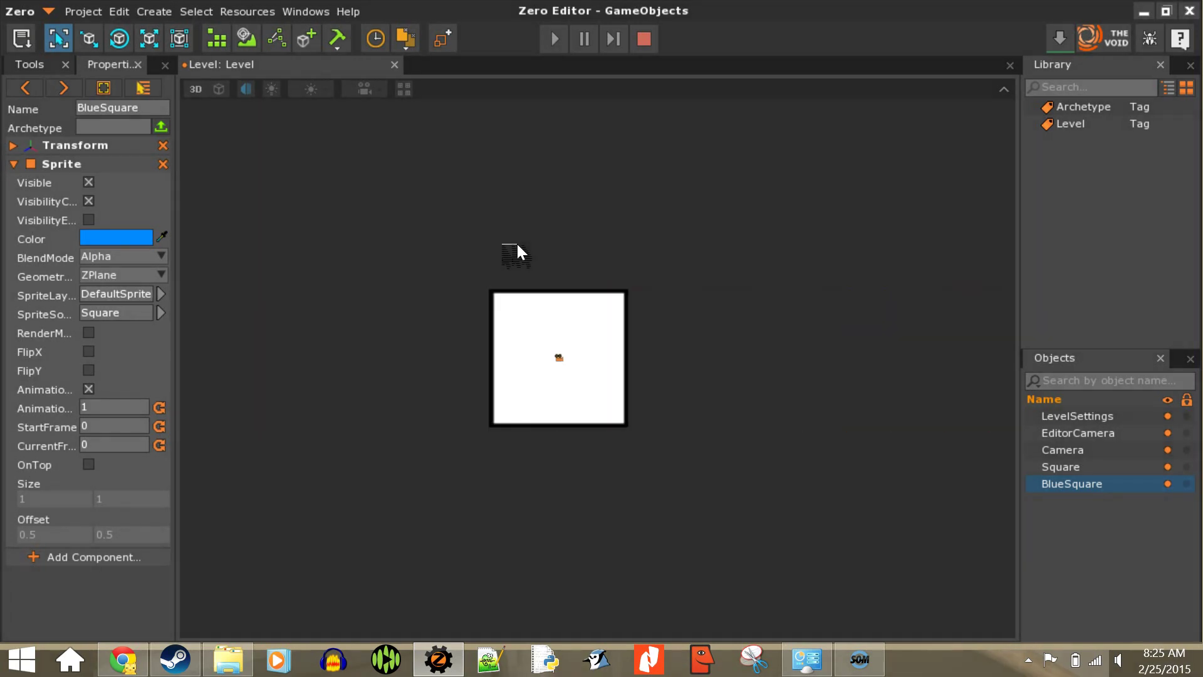
pyautogui.press('Right')
pyautogui.scroll(-5, 766, 363)
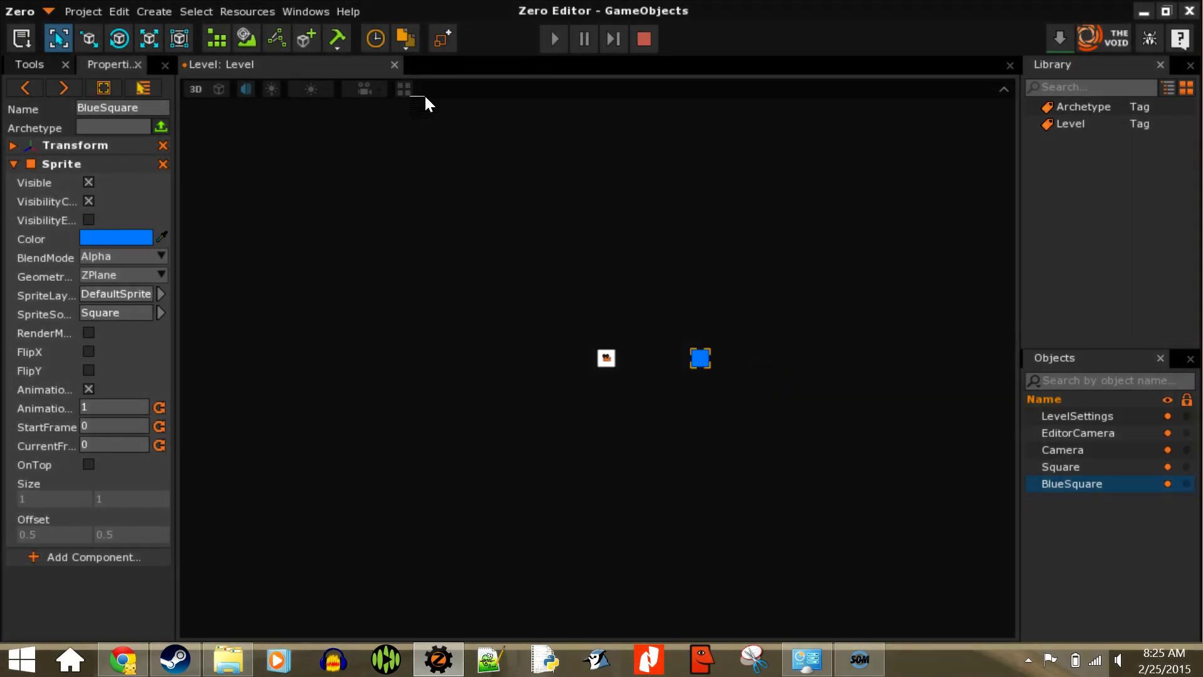
# Step: Run the game to check the white and blue squares, stop it and run it again
pyautogui.click(406, 38)
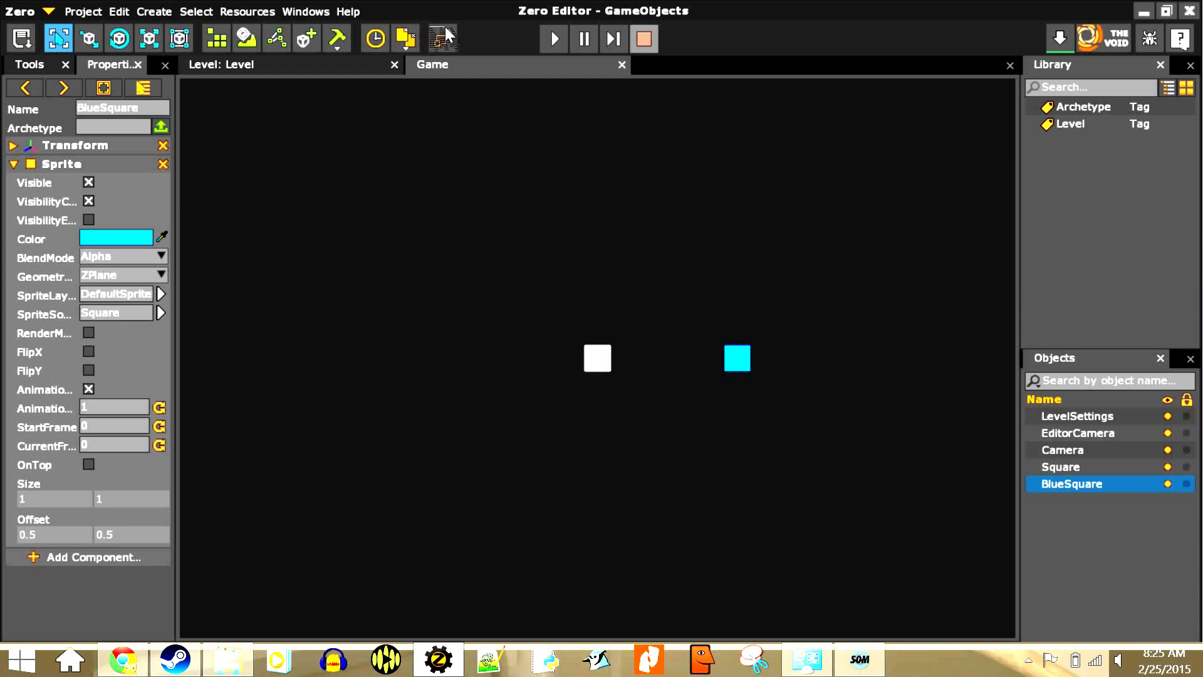
pyautogui.press('F8')
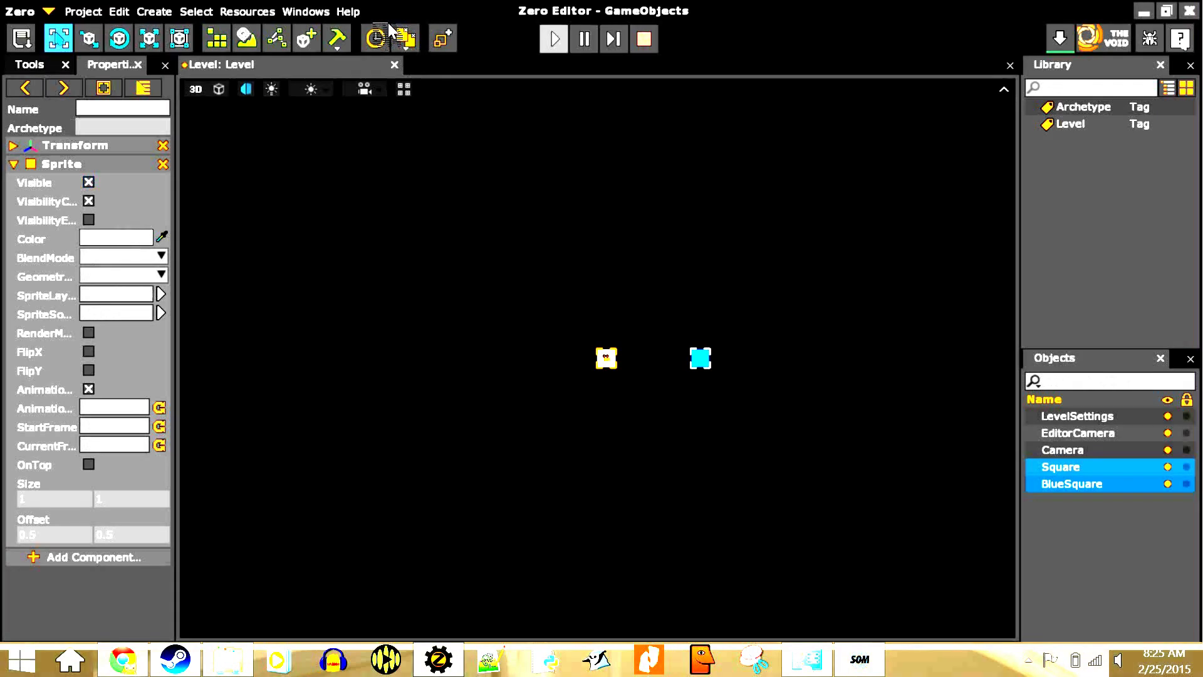
pyautogui.press('F5')
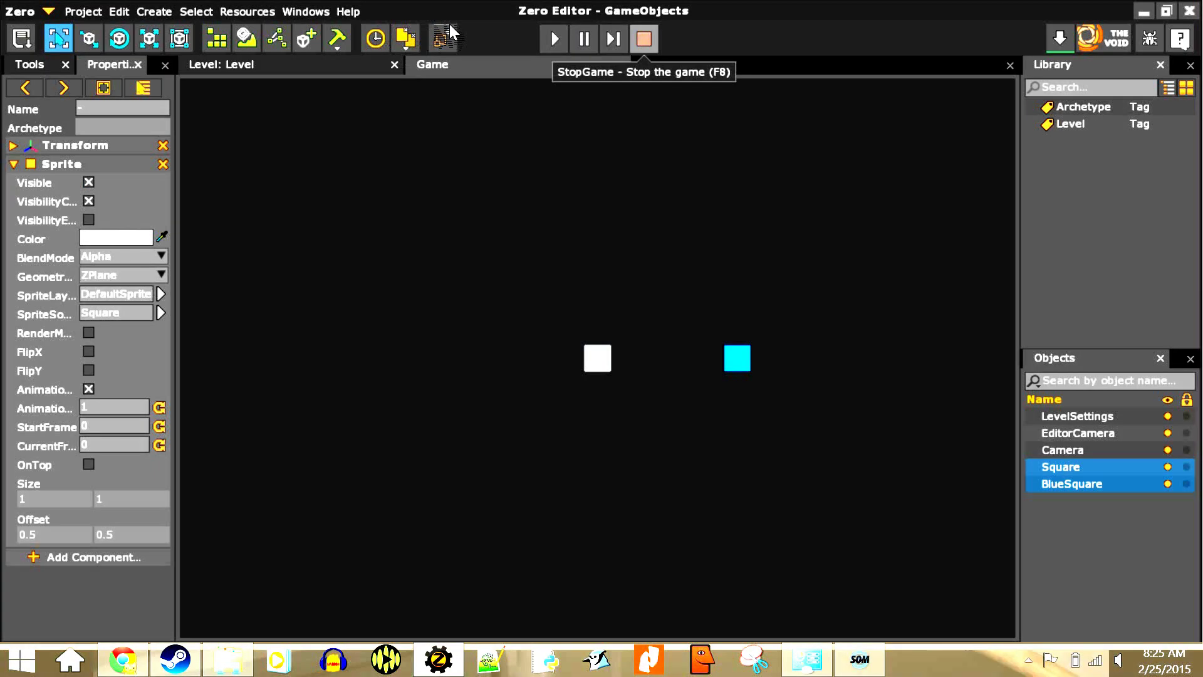
# Step: Stop the running game, clear the selection and save the project
pyautogui.press('F8')
pyautogui.click(478, 170)
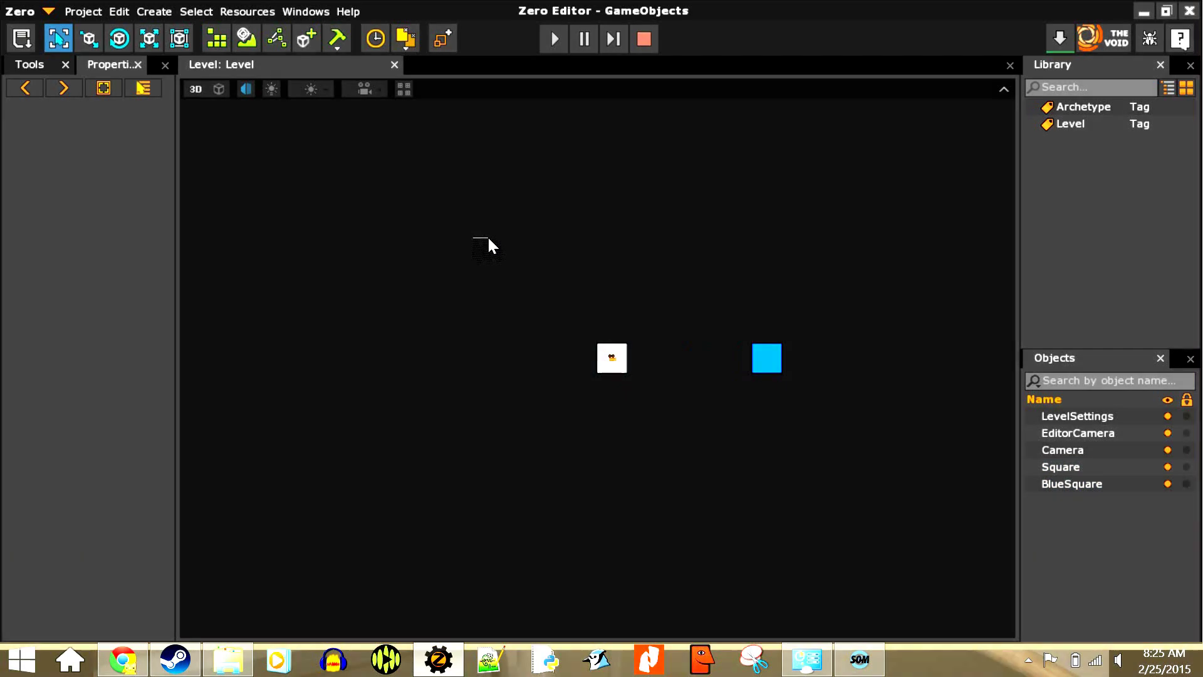
pyautogui.hotkey('ctrl', 's')
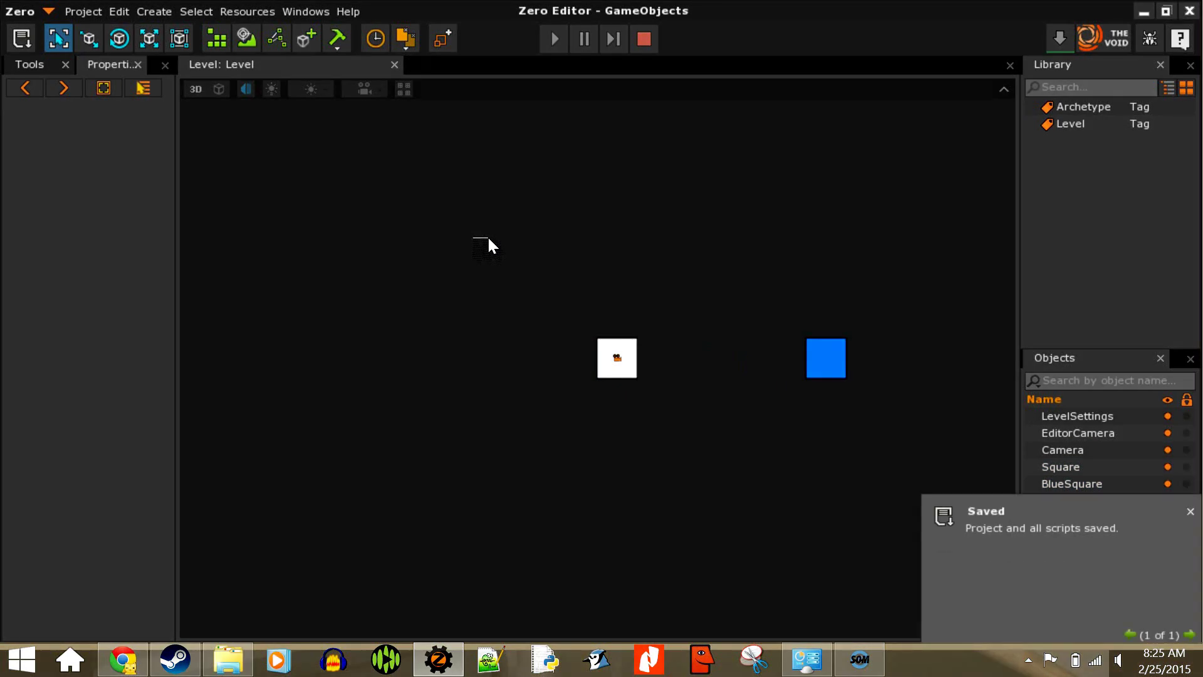
# Step: Select the white Square with the translate tool and examine the tool's Basis and Pivot options
pyautogui.click(80, 34)
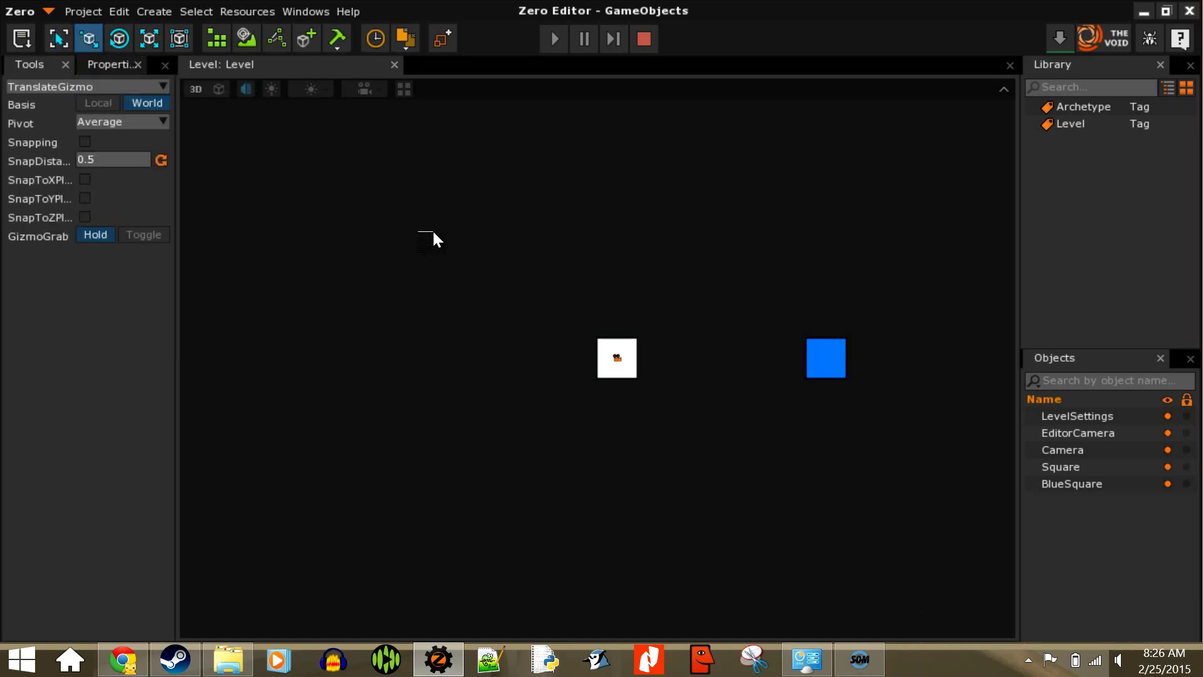
pyautogui.hotkey('ctrl', 'z')
pyautogui.click(59, 65)
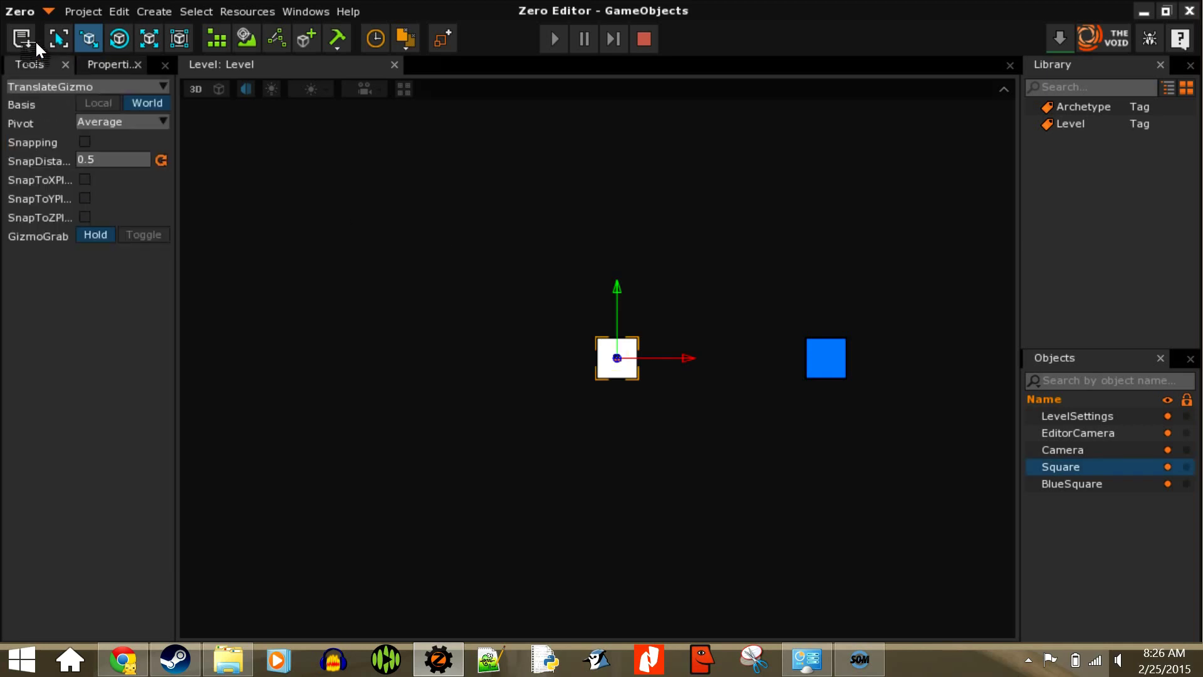
pyautogui.click(146, 102)
pyautogui.click(126, 160)
pyautogui.click(125, 160)
pyautogui.hotkey('shift', 'Tab')
pyautogui.hotkey('shift', 'Tab')
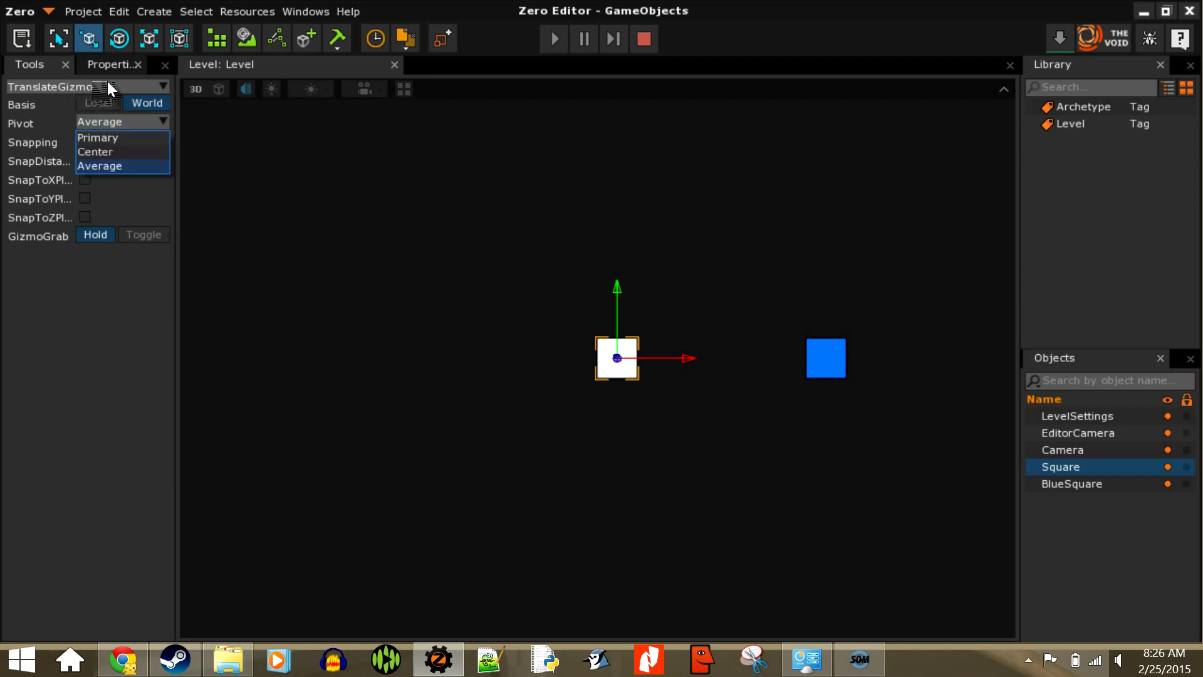
pyautogui.click(404, 171)
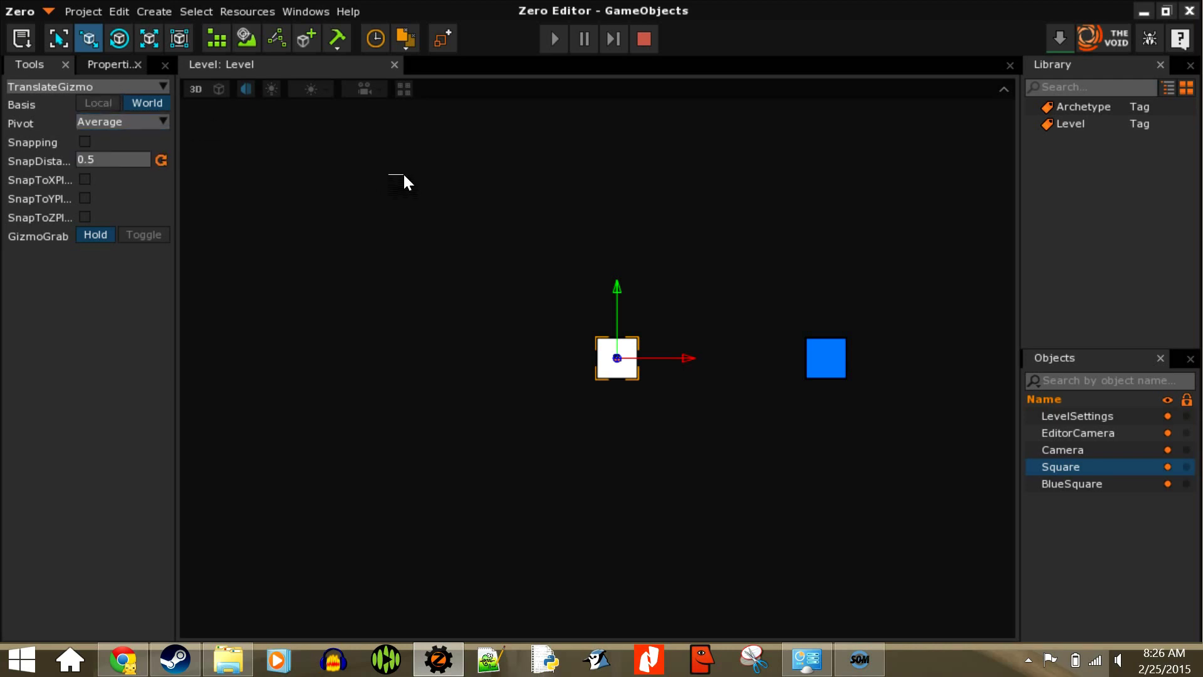
# Step: Move the white Square freely, then turn on snapping and move it up in 0.5-unit increments
pyautogui.moveTo(427, 206); pyautogui.dragTo(422, 121)
pyautogui.moveTo(451, 177); pyautogui.dragTo(427, 241)
pyautogui.click(85, 141)
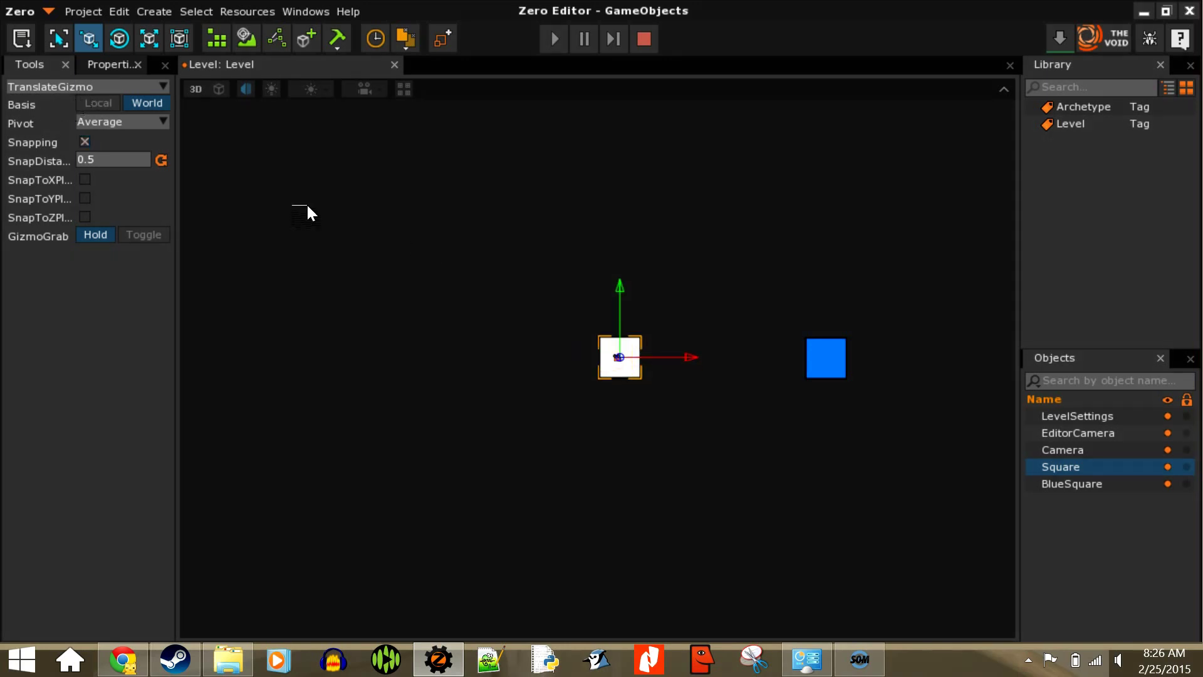
pyautogui.moveTo(431, 237); pyautogui.dragTo(455, 156)
# Step: Set the translate tool's snap distance to 2 and move the white Square back to the level's origin
pyautogui.moveTo(73, 102); pyautogui.dragTo(45, 101)
pyautogui.write('2')
pyautogui.press('Return')
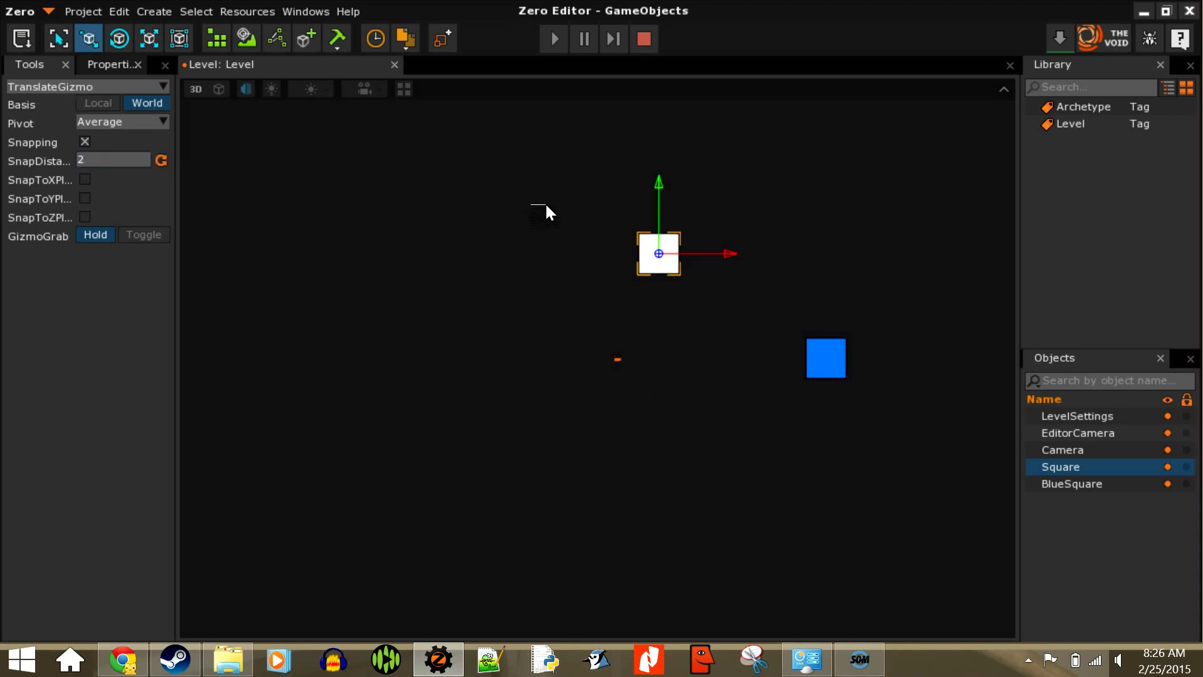
pyautogui.moveTo(475, 164); pyautogui.dragTo(422, 230)
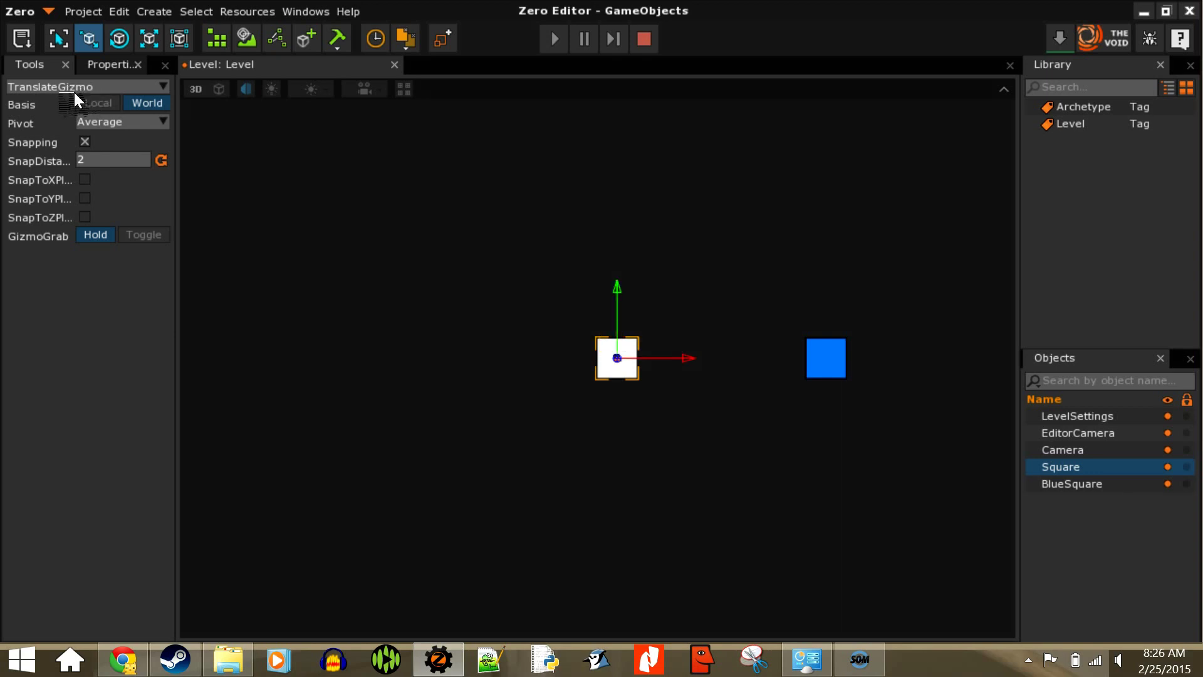
# Step: Turn off snapping to nudge the white Square freely, then reset its X and Y translation to 0
pyautogui.click(84, 141)
pyautogui.moveTo(424, 235)
pyautogui.mouseDown()
pyautogui.moveTo(398, 194)
pyautogui.moveTo(477, 265)
pyautogui.moveTo(442, 205)
pyautogui.moveTo(393, 186)
pyautogui.moveTo(429, 237)
pyautogui.mouseUp()
pyautogui.click(91, 63)
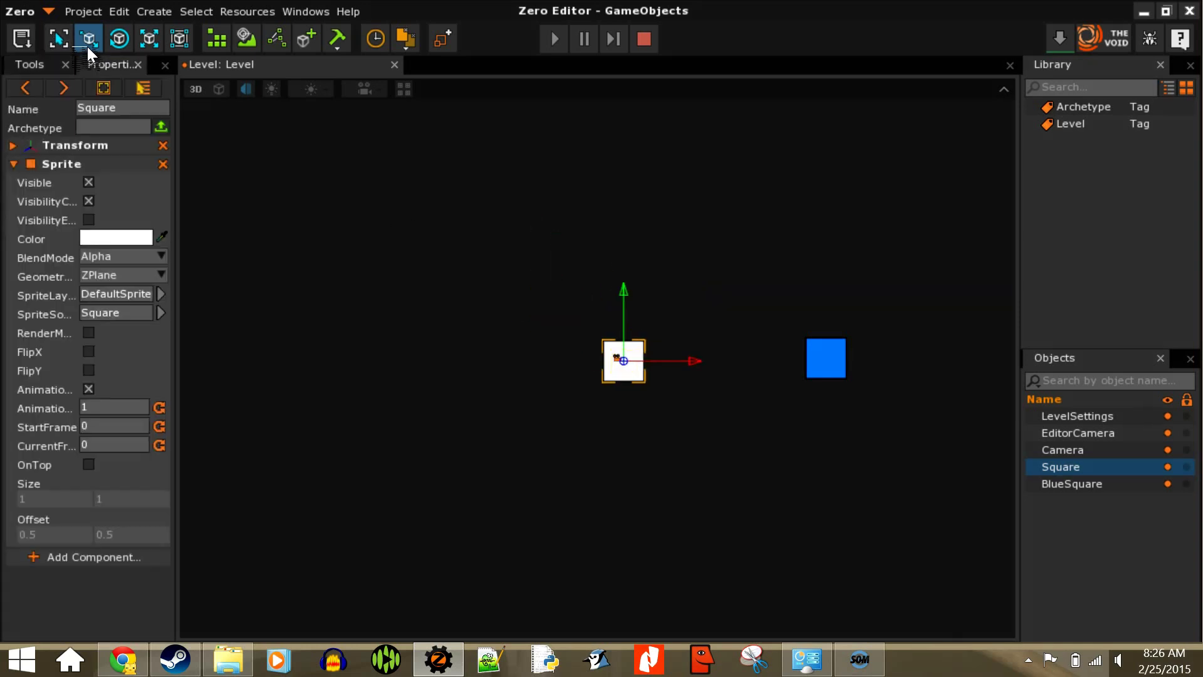
pyautogui.click(79, 107)
pyautogui.click(78, 94)
pyautogui.click(42, 121)
pyautogui.write('0')
pyautogui.click(75, 122)
pyautogui.write('0')
pyautogui.click(80, 147)
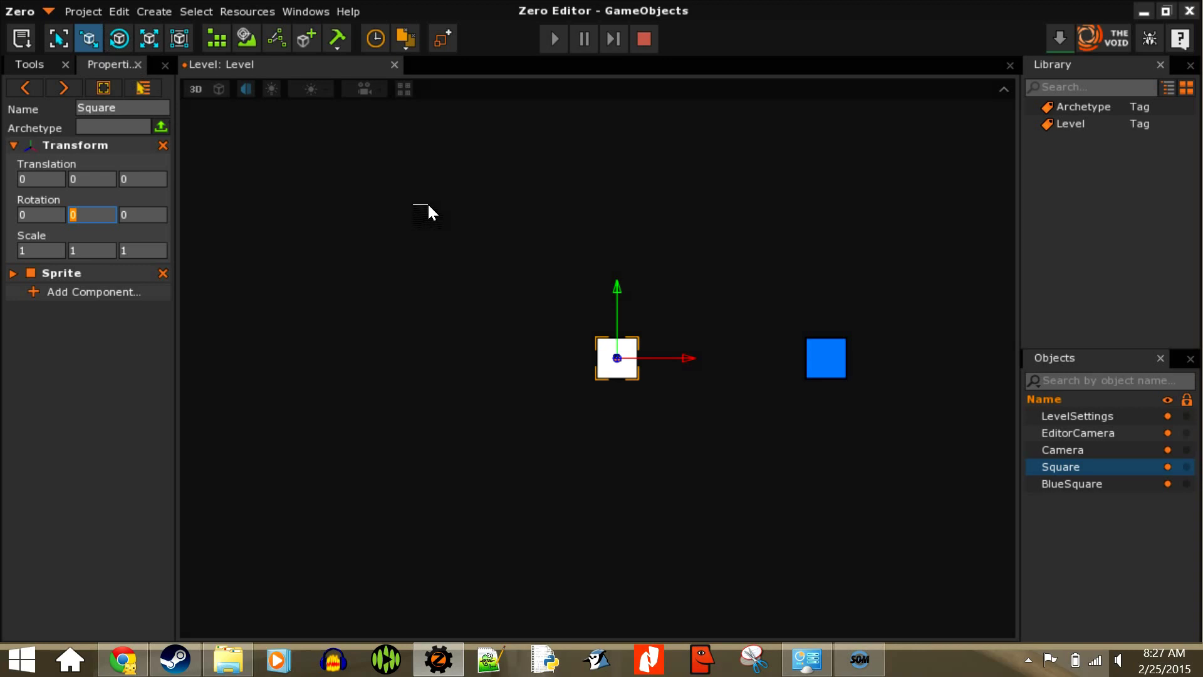
# Step: Duplicate the white Square up to about Y 3.64, then duplicate that copy across to above BlueSquare at about X 4.99
pyautogui.hotkey('ctrl', 'd')
pyautogui.moveTo(433, 103); pyautogui.dragTo(572, 136)
pyautogui.hotkey('ctrl', 'd')
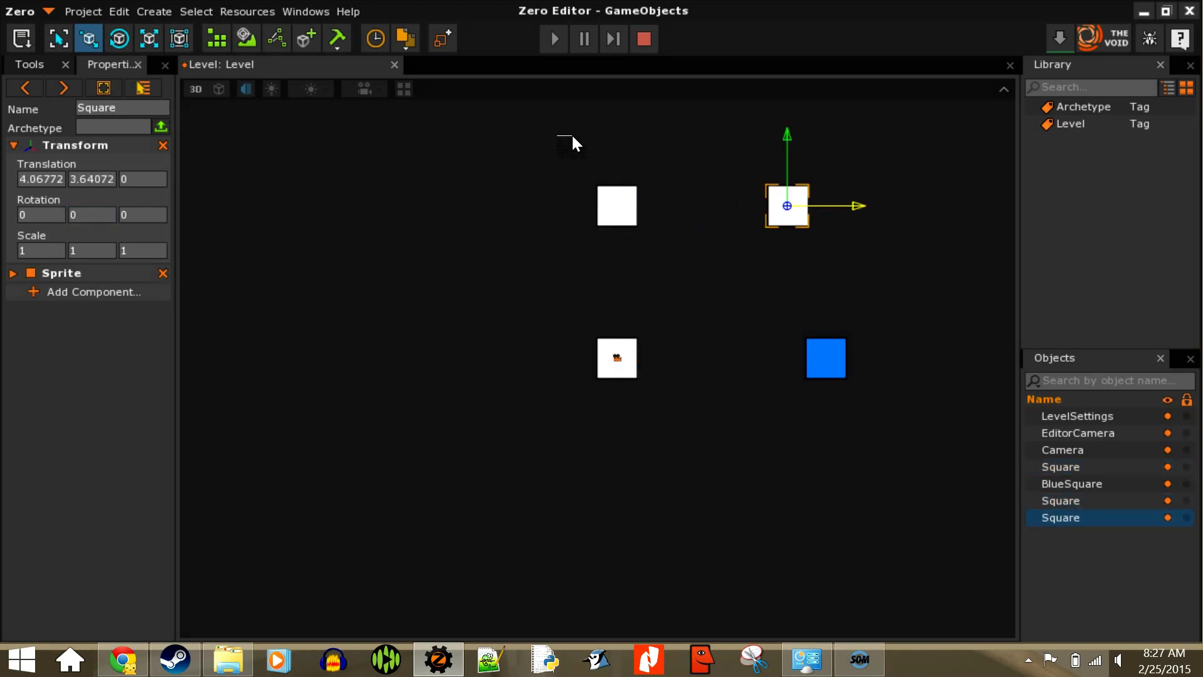
pyautogui.click(591, 136)
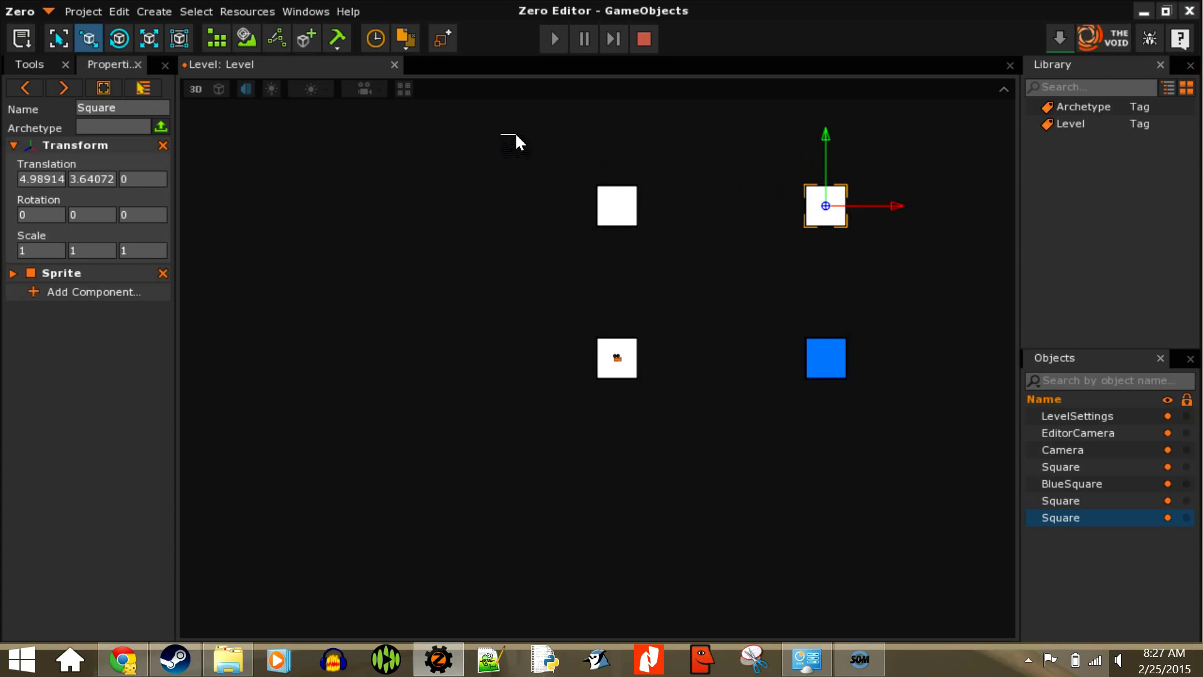
# Step: Undo the last duplications of the white Square and save the project
pyautogui.hotkey('ctrl', 'z')
pyautogui.hotkey('ctrl', 'z')
pyautogui.hotkey('ctrl', 'z')
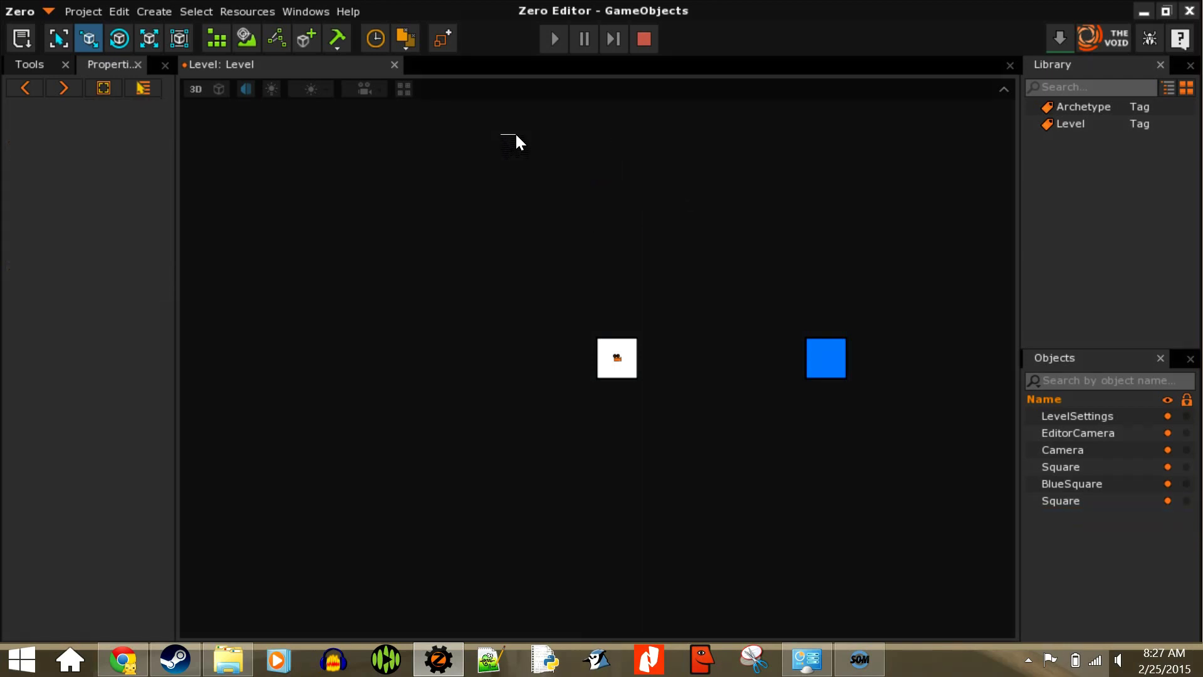
pyautogui.hotkey('ctrl', 's')
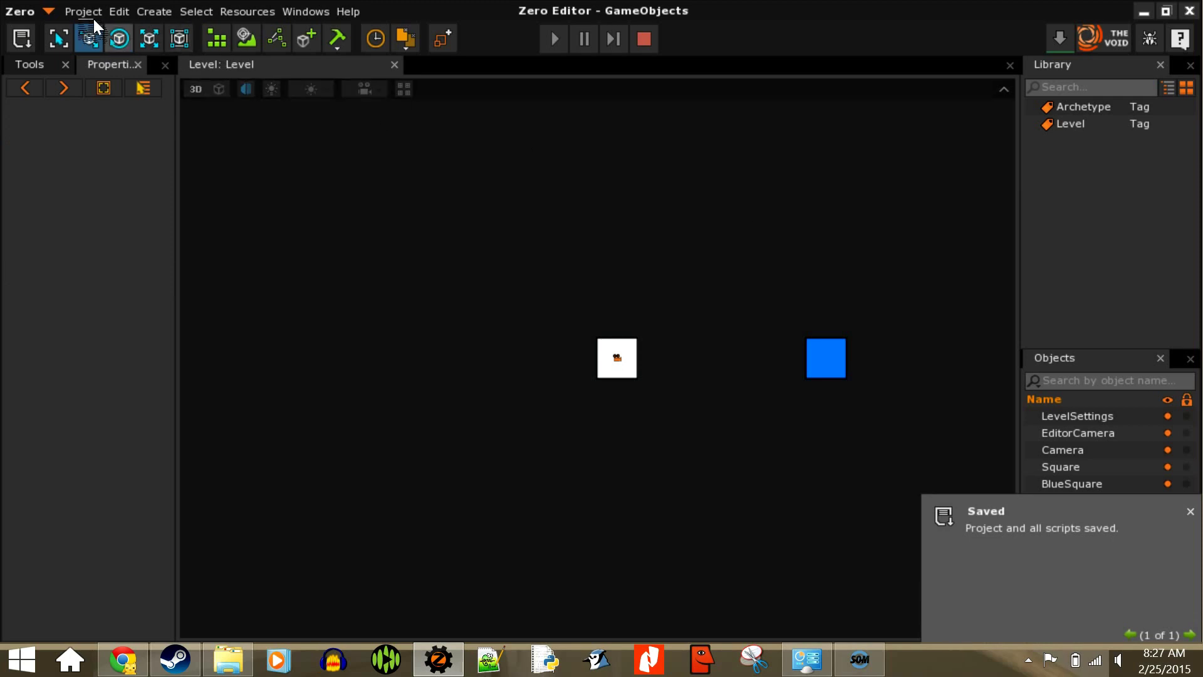
# Step: Switch to the rotate tool and delete the extra Square duplicate listed below BlueSquare
pyautogui.click(119, 38)
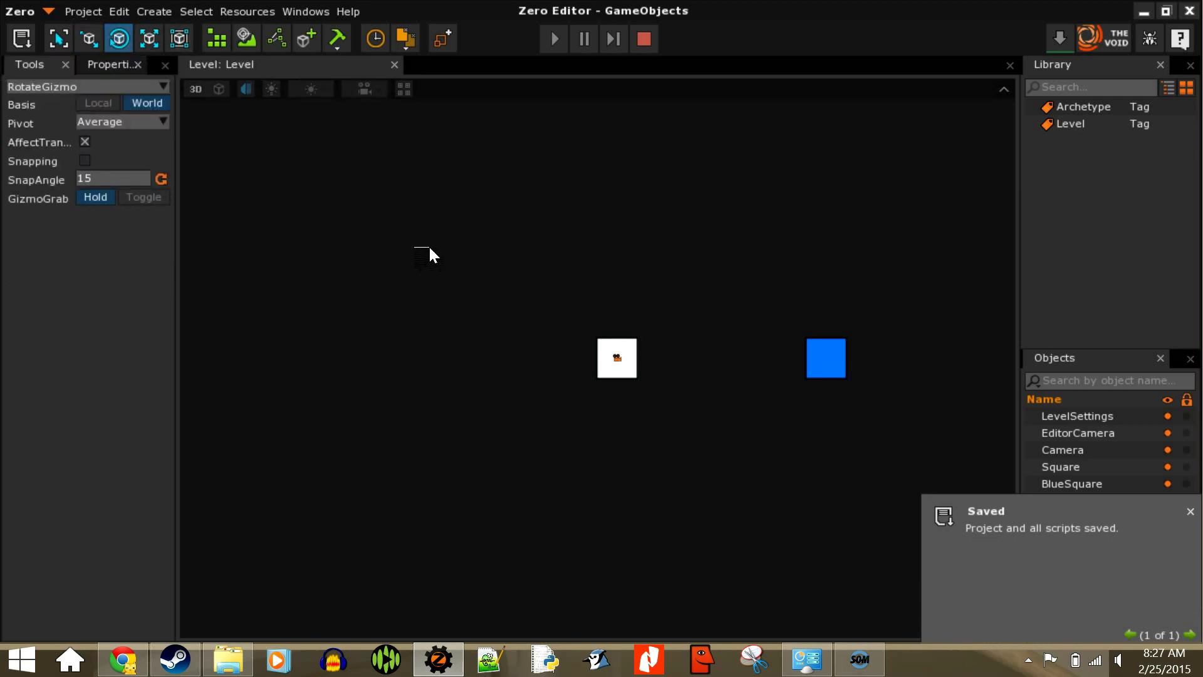
pyautogui.hotkey('ctrl', 'd')
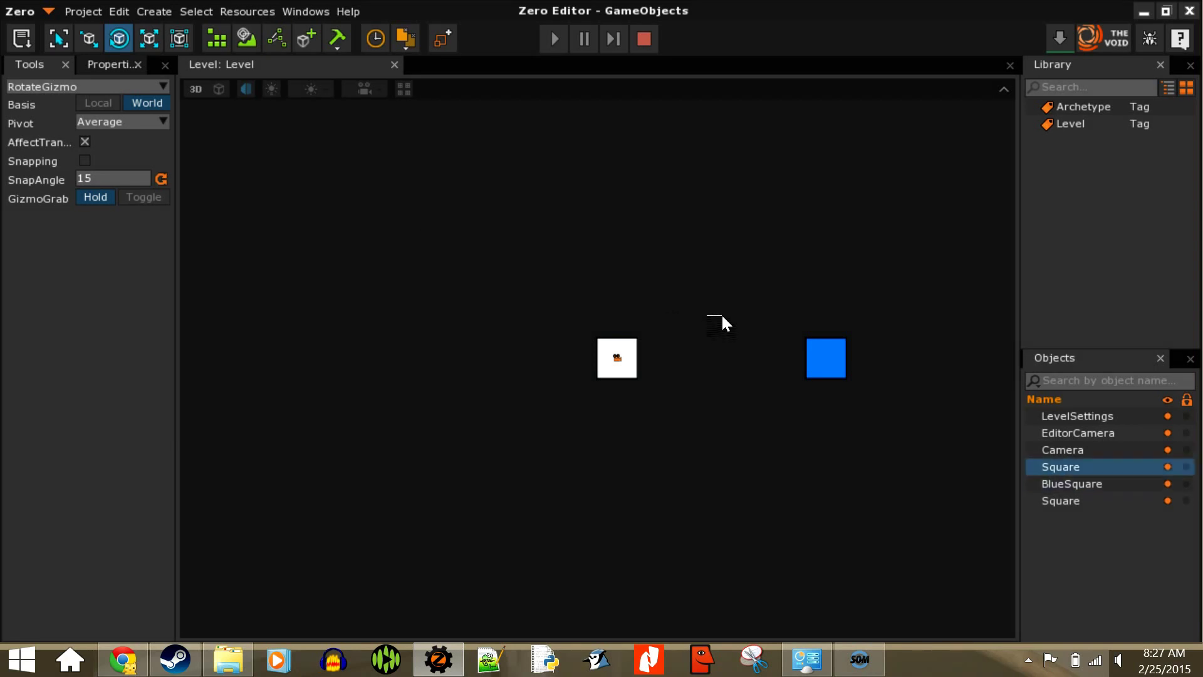
pyautogui.click(1096, 500)
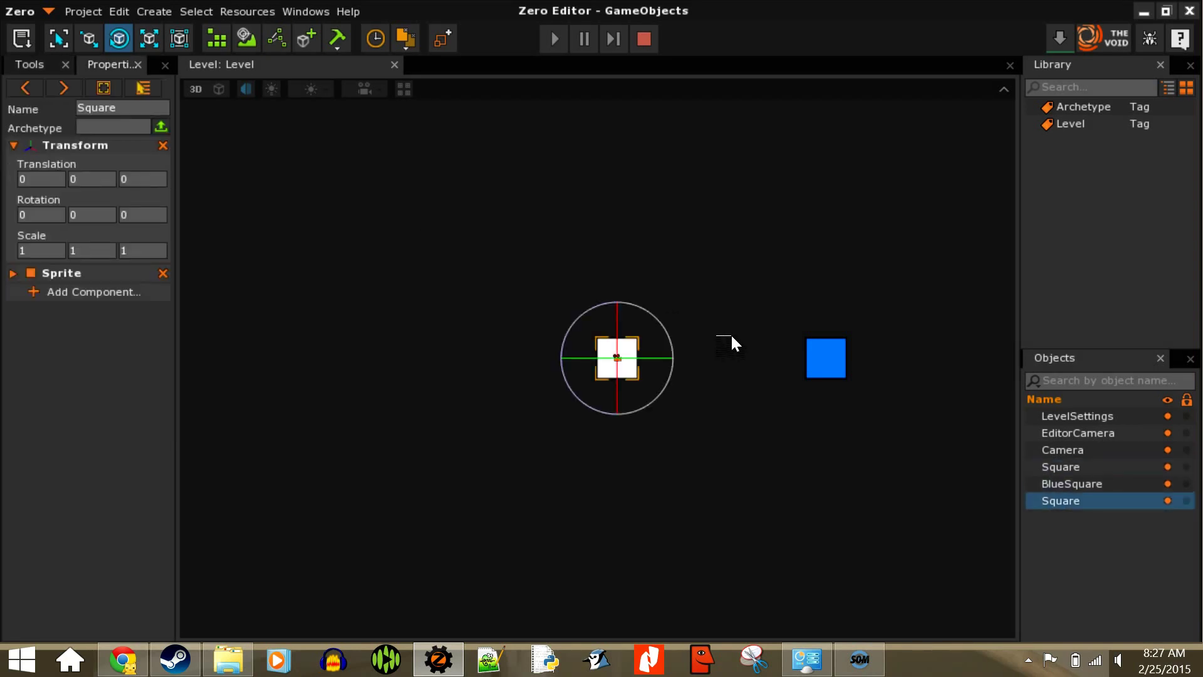
pyautogui.press('Delete')
# Step: Rotate the original Square to about -69.1 on Z, then reset its Z rotation to 0
pyautogui.click(1103, 464)
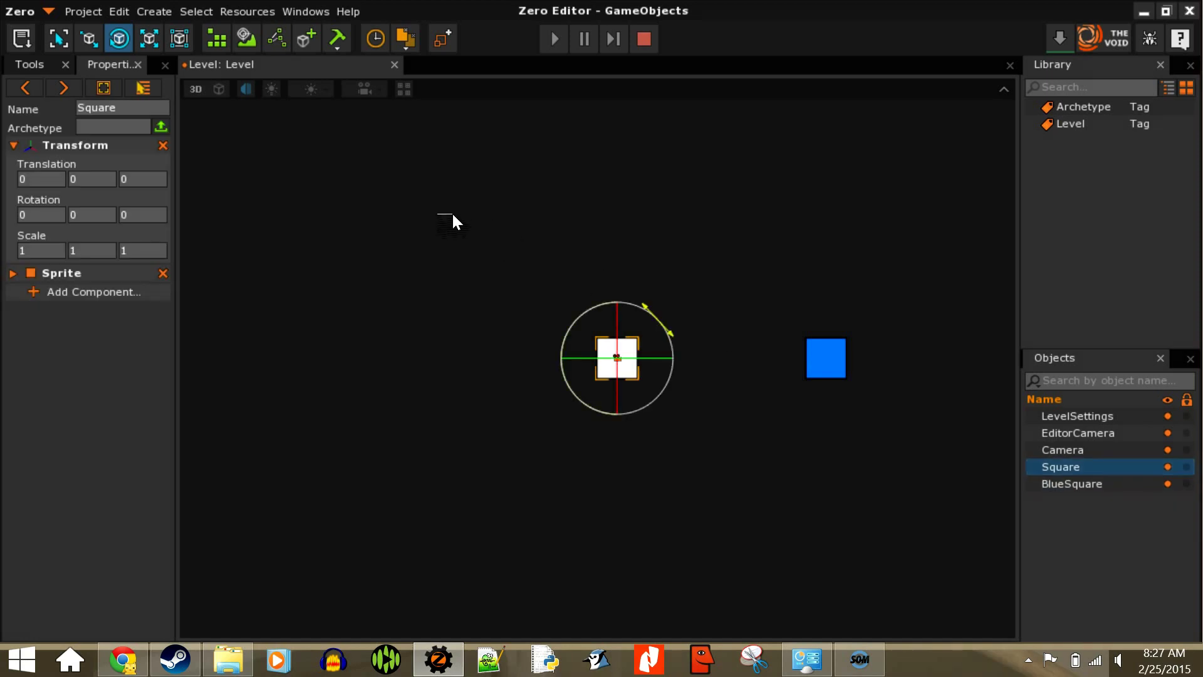
pyautogui.moveTo(451, 215); pyautogui.dragTo(416, 261)
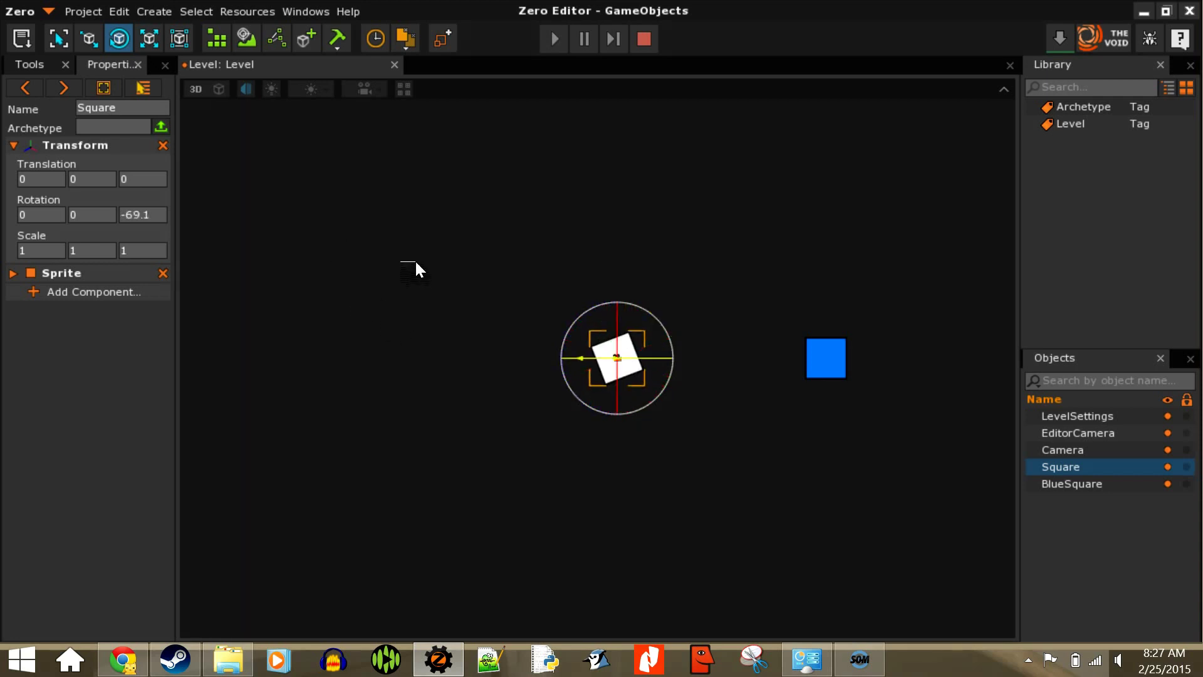
pyautogui.doubleClick(149, 214)
pyautogui.write('0')
pyautogui.press('Return')
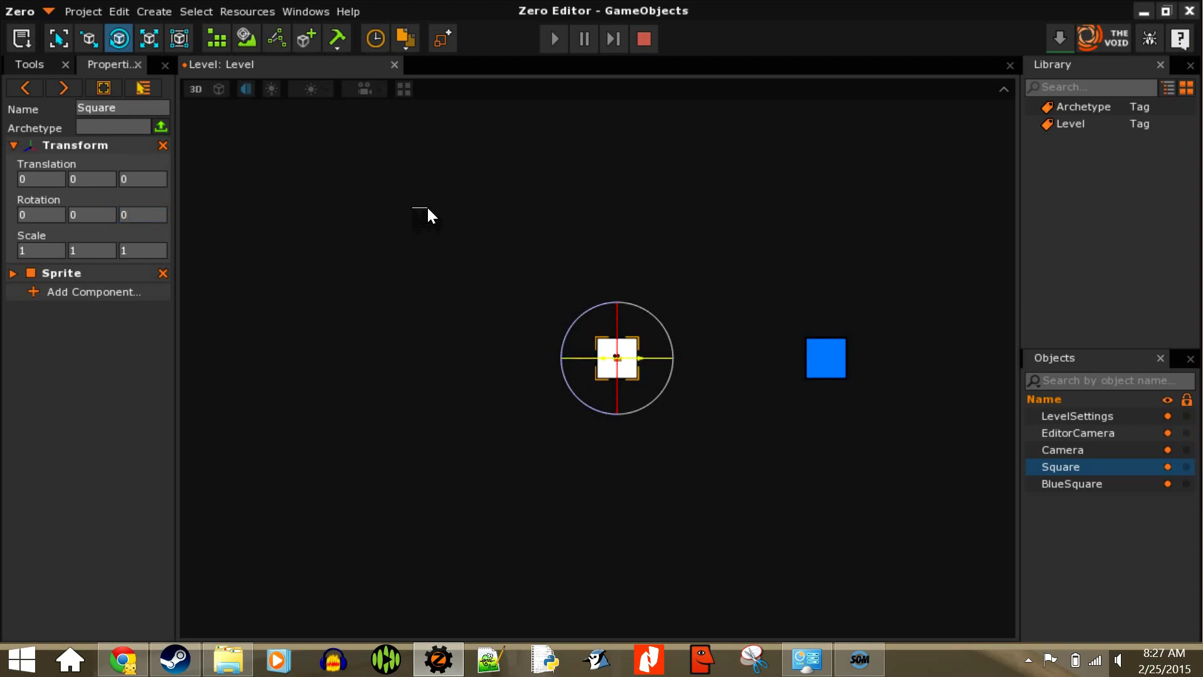
# Step: Rotate the white Square around its Y axis to about -32.7, then reset its X, Y and Z rotation to 0
pyautogui.moveTo(432, 237); pyautogui.dragTo(271, 225)
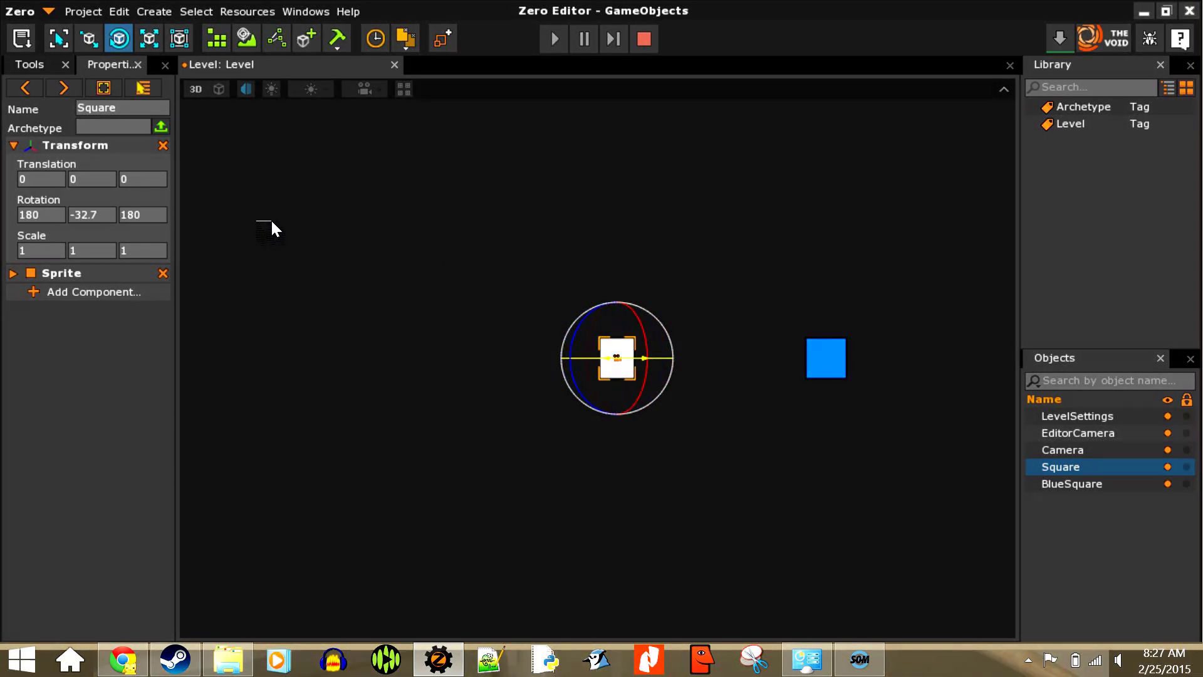
pyautogui.doubleClick(92, 215)
pyautogui.write('0')
pyautogui.doubleClick(143, 215)
pyautogui.write('0')
pyautogui.hotkey('shift', 'Tab')
pyautogui.hotkey('shift', 'Tab')
pyautogui.write('0')
pyautogui.press('Tab')
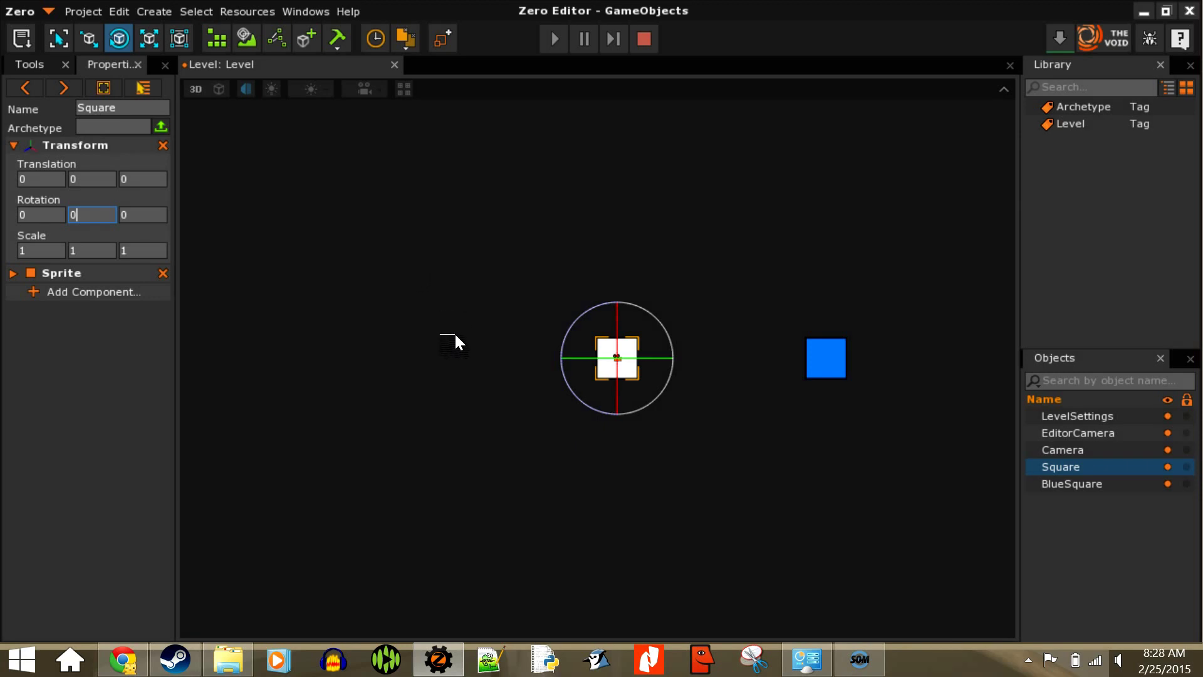
# Step: Stretch BlueSquare vertically with the scale tool, then set its Y scale to 8
pyautogui.press('Down')
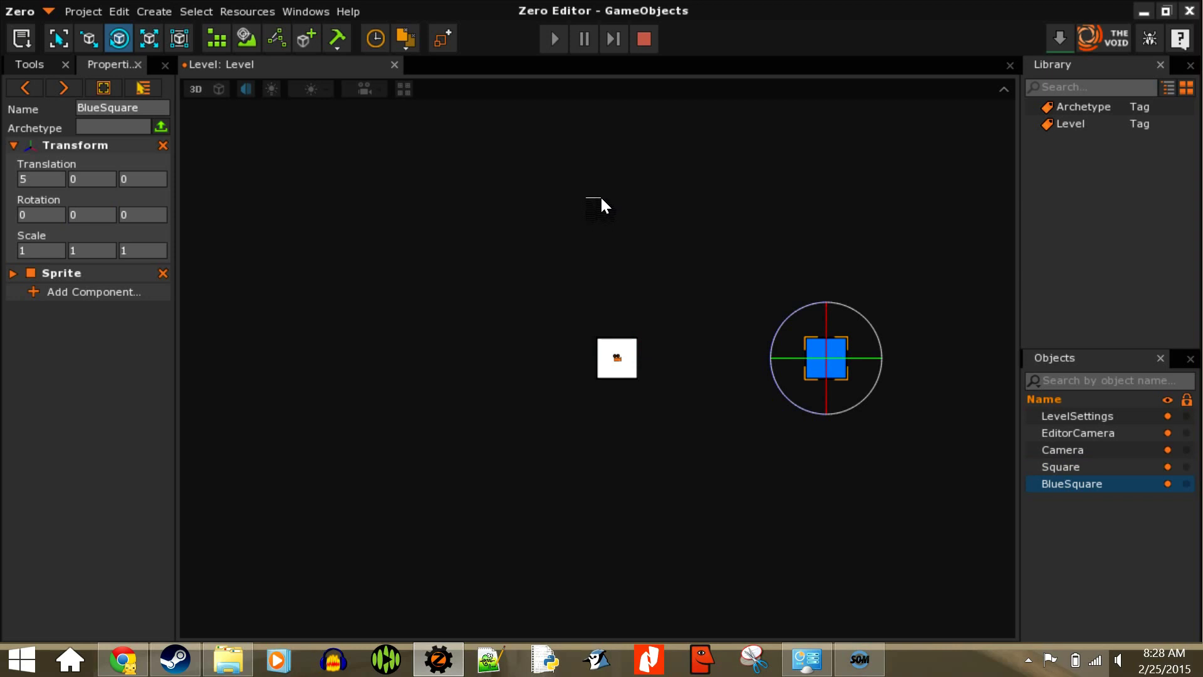
pyautogui.click(148, 39)
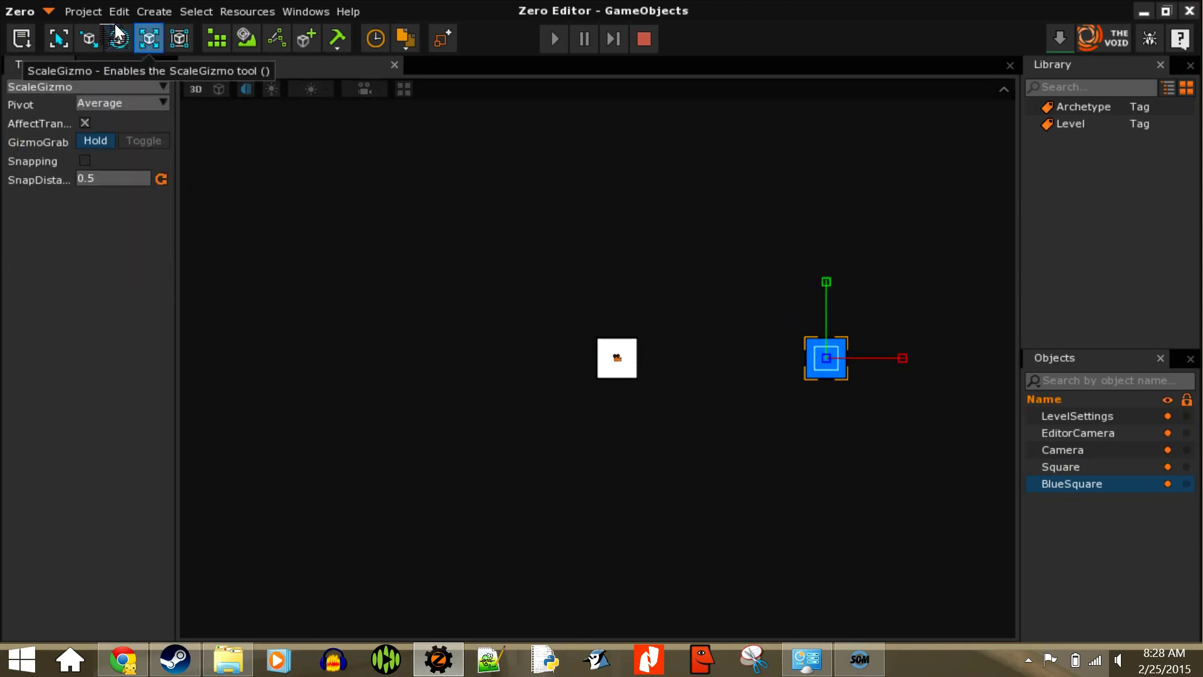
pyautogui.moveTo(563, 211); pyautogui.dragTo(573, 55)
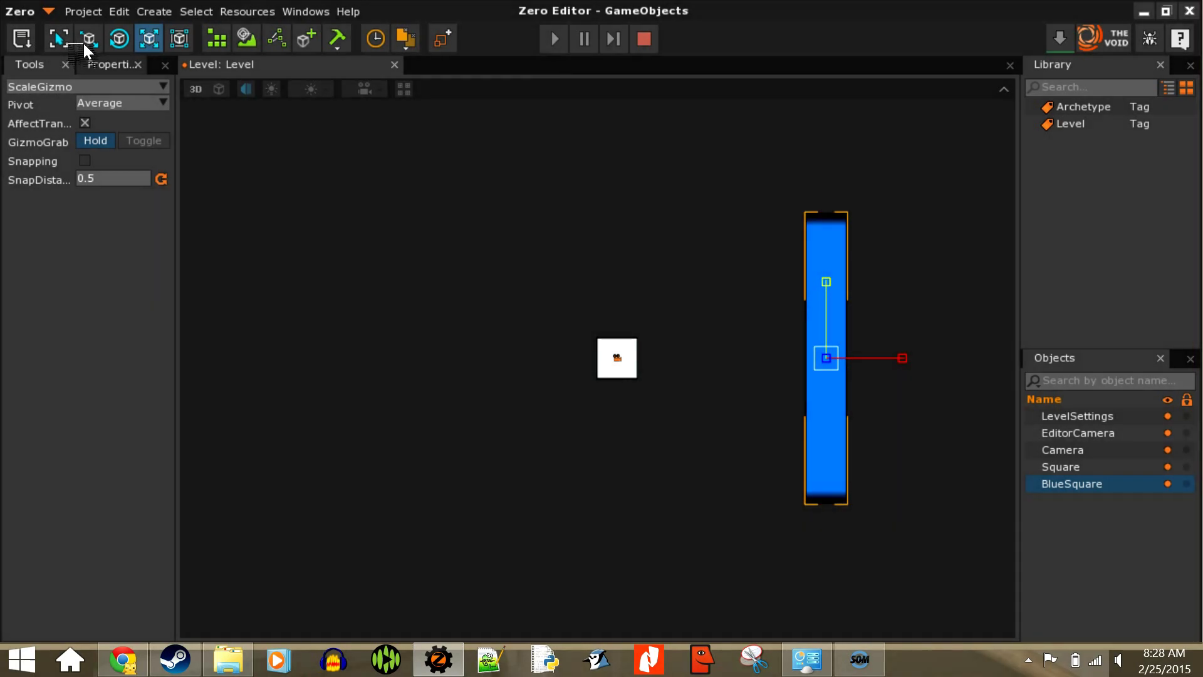
pyautogui.click(90, 62)
pyautogui.click(93, 250)
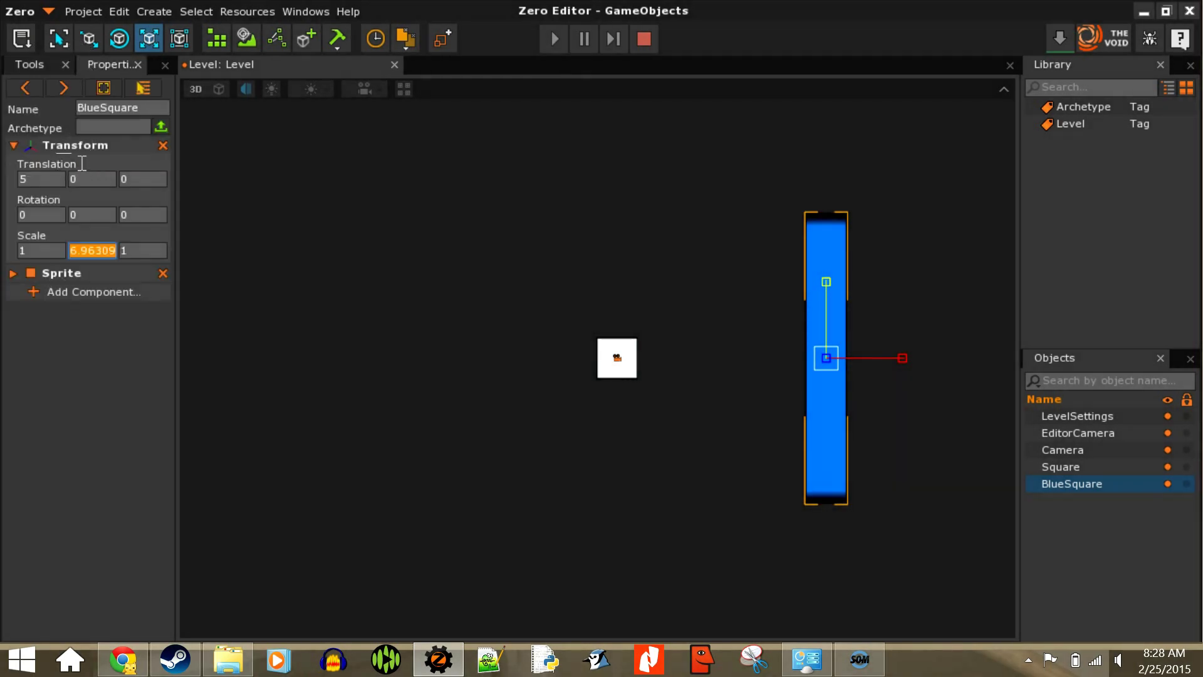
pyautogui.write('8')
pyautogui.press('Return')
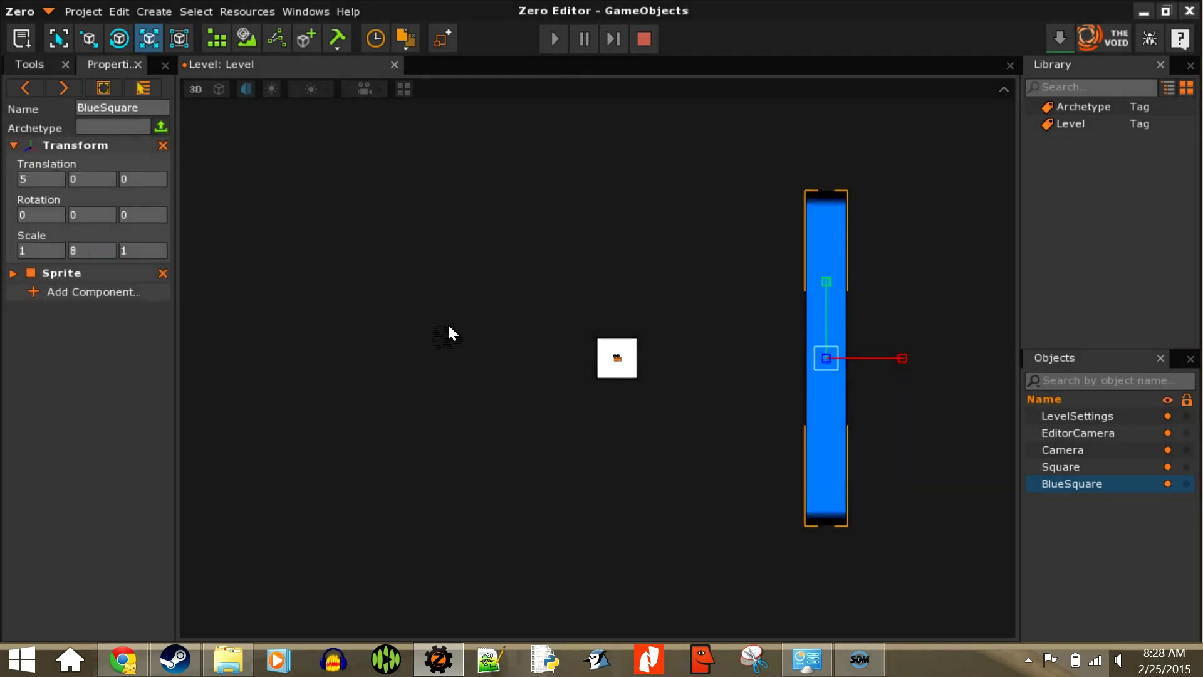
# Step: Rescale BlueSquare freely to about 2.06 by 4.42 and enlarge the white Square uniformly to about 5.85
pyautogui.moveTo(563, 208)
pyautogui.mouseDown()
pyautogui.moveTo(563, 178)
pyautogui.moveTo(564, 273)
pyautogui.moveTo(565, 219)
pyautogui.mouseUp()
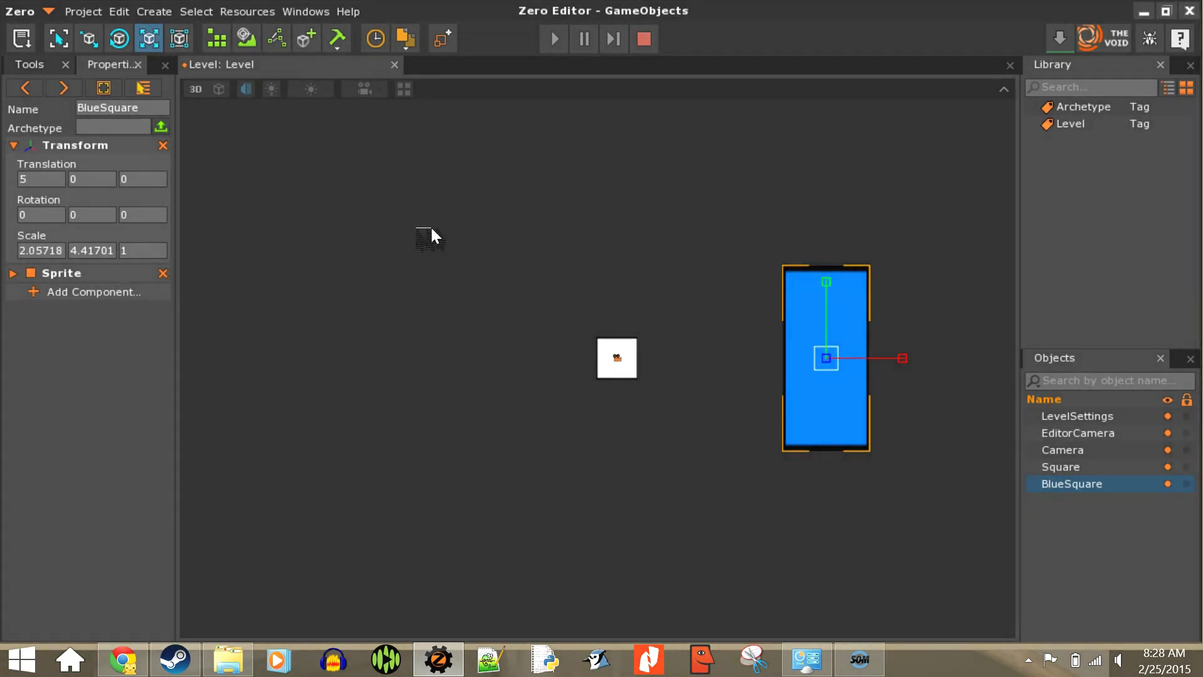
pyautogui.click(621, 349)
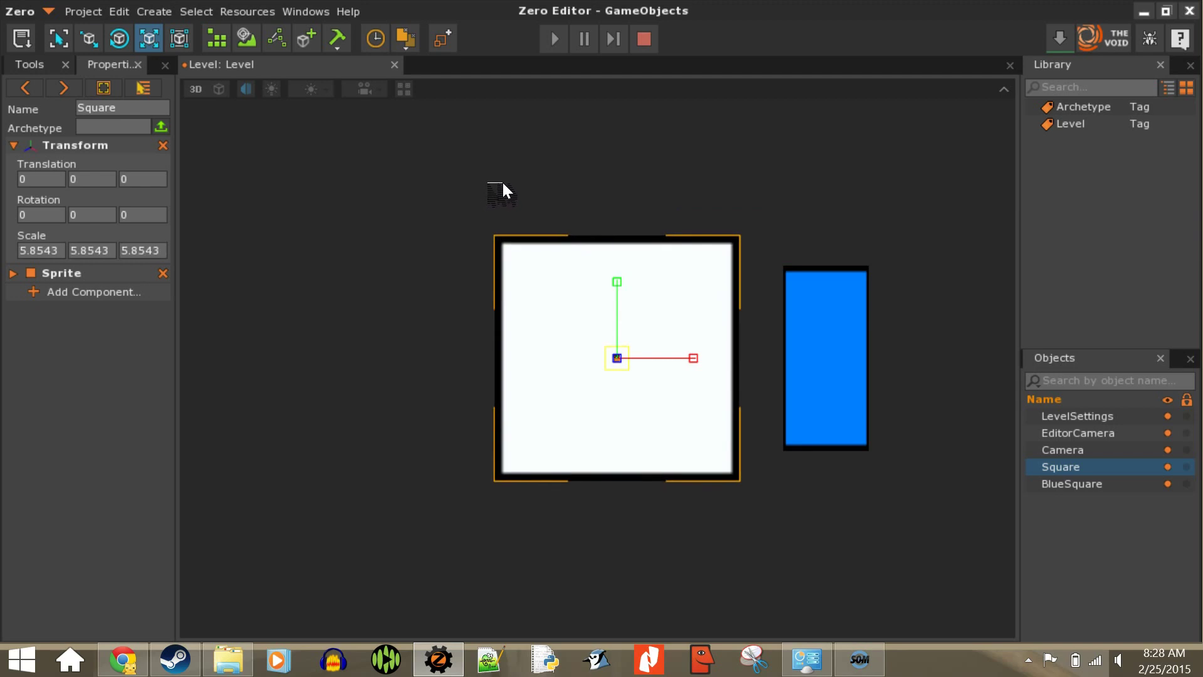
pyautogui.click(254, 218)
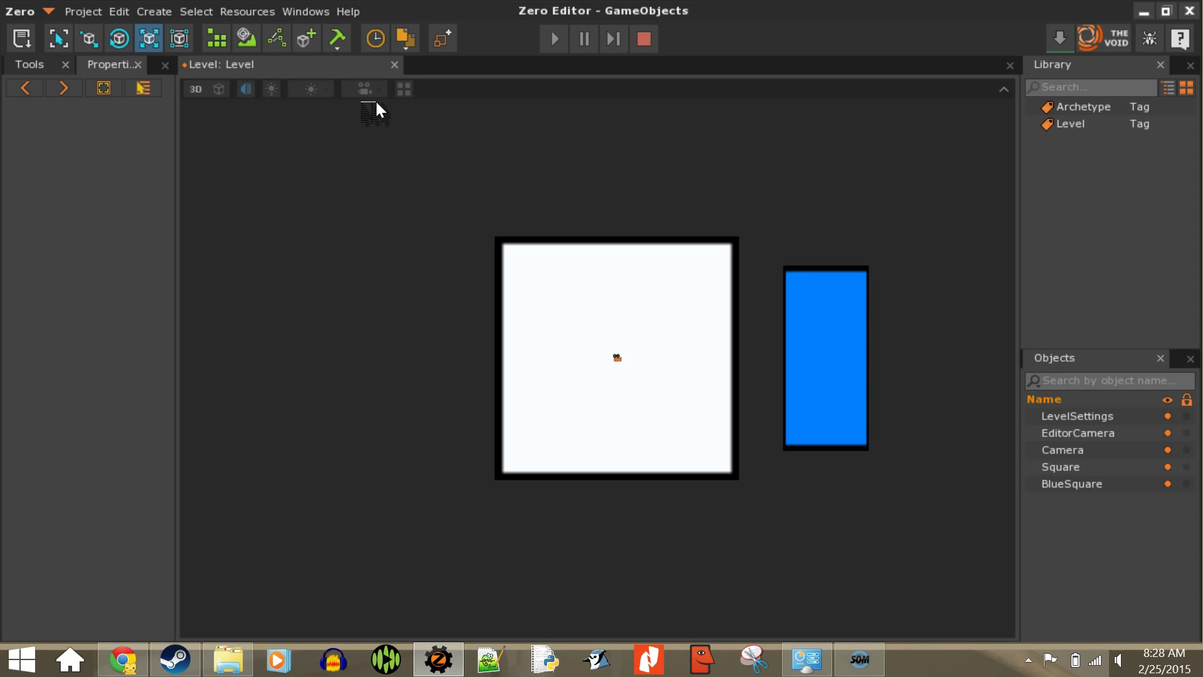
# Step: Set the X, Y and Z scale of both Square and BlueSquare to 1 and save the project
pyautogui.click(790, 386)
pyautogui.keyDown('shift'); pyautogui.click(739, 307); pyautogui.keyUp('shift')
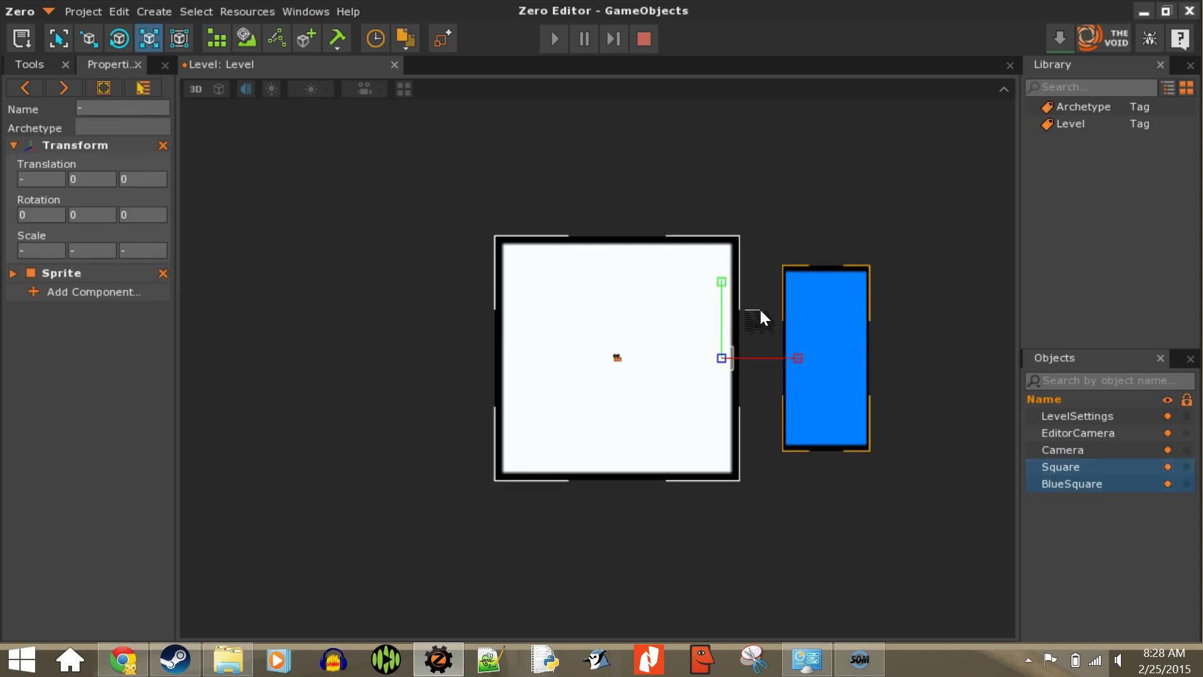
pyautogui.hotkey('ctrl', 'a')
pyautogui.click(43, 179)
pyautogui.click(43, 251)
pyautogui.write('1')
pyautogui.press('Tab')
pyautogui.write('1')
pyautogui.press('Tab')
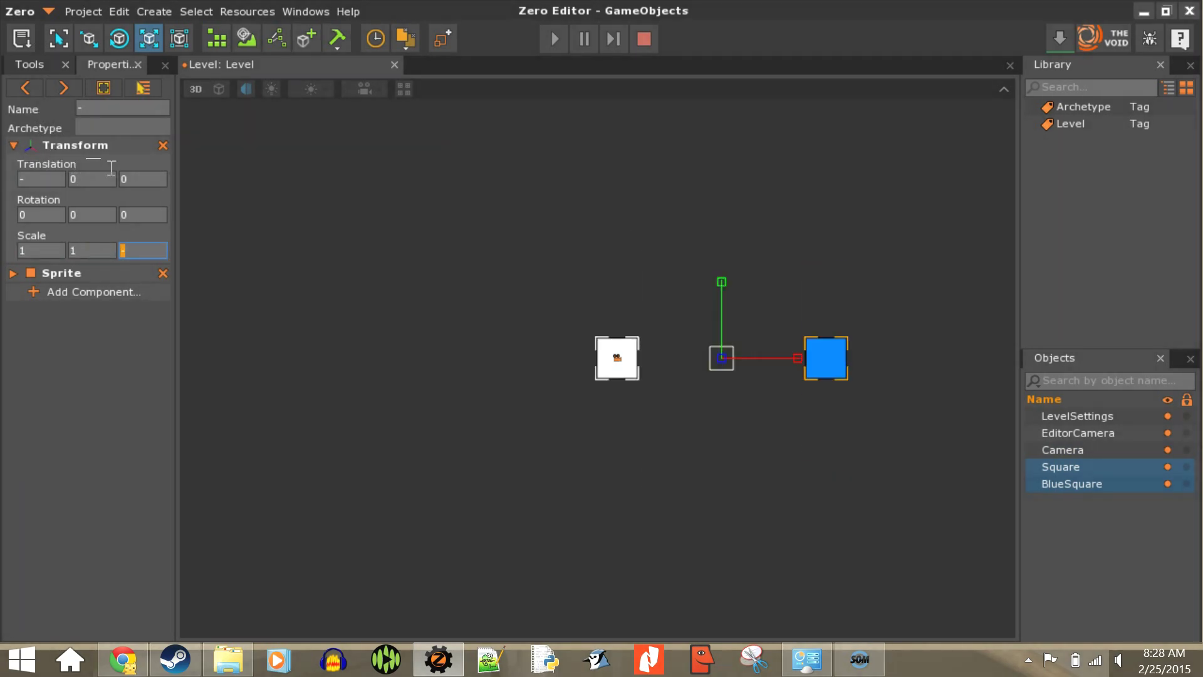
pyautogui.write('1')
pyautogui.press('Tab')
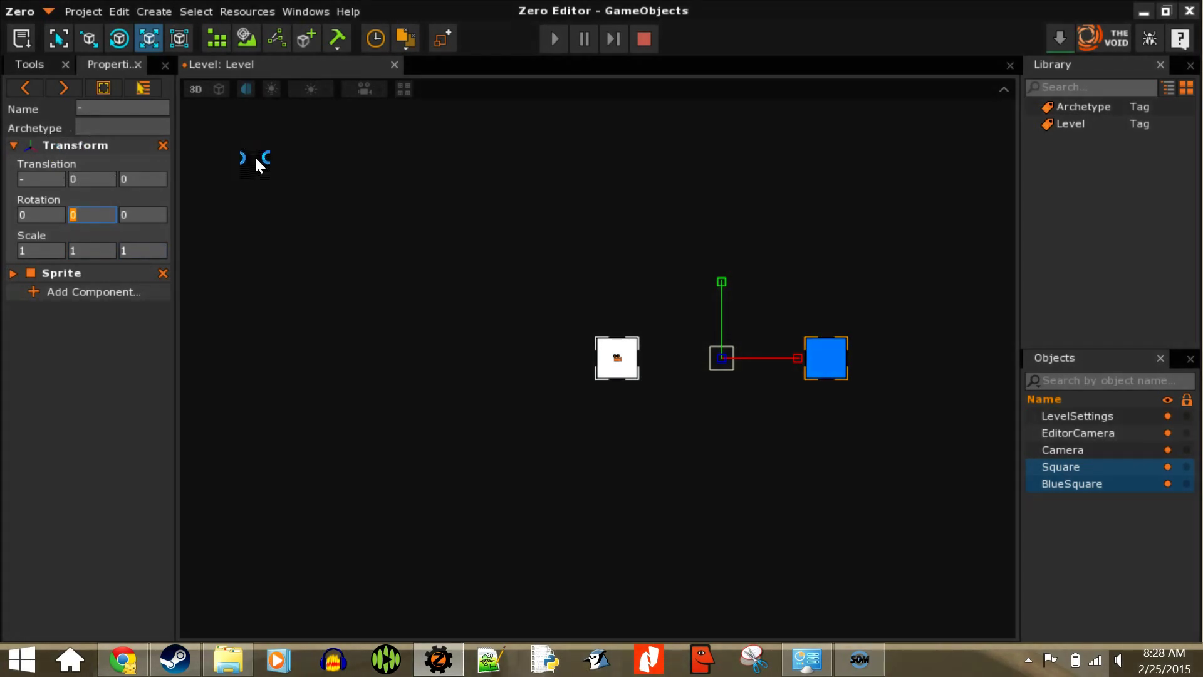
pyautogui.click(330, 188)
pyautogui.hotkey('ctrl', 's')
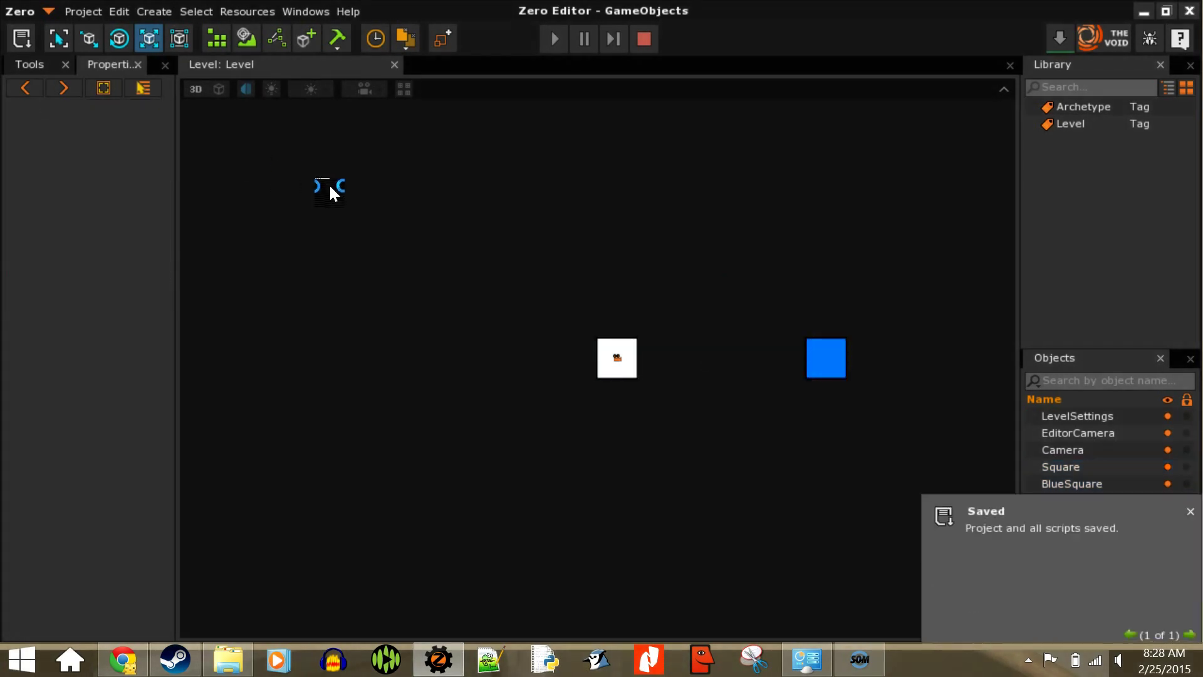
# Step: Add an Area component to the white Square
pyautogui.click(614, 355)
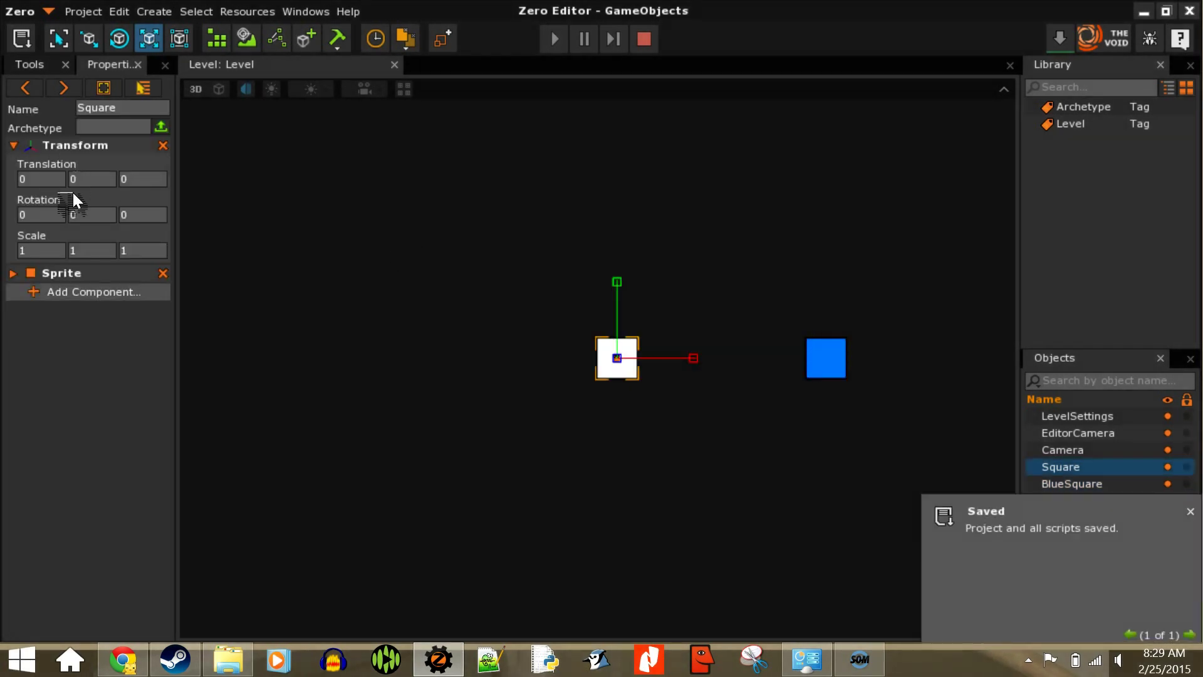
pyautogui.click(102, 289)
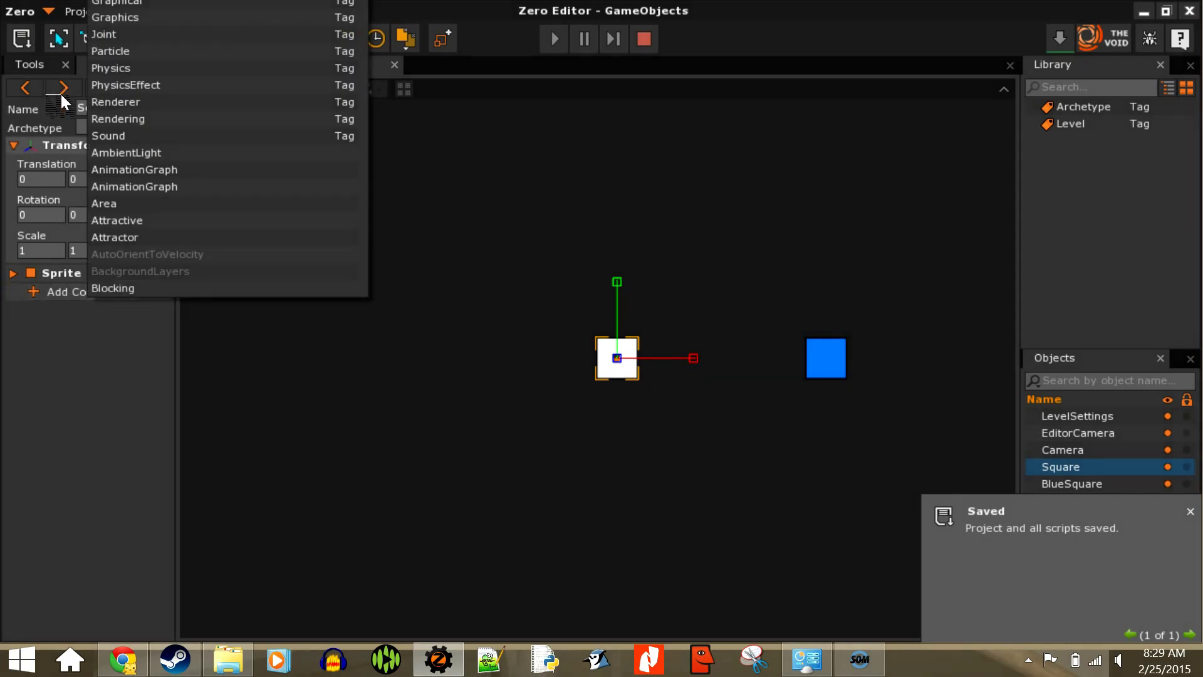
pyautogui.click(70, 143)
pyautogui.click(69, 184)
pyautogui.write('area')
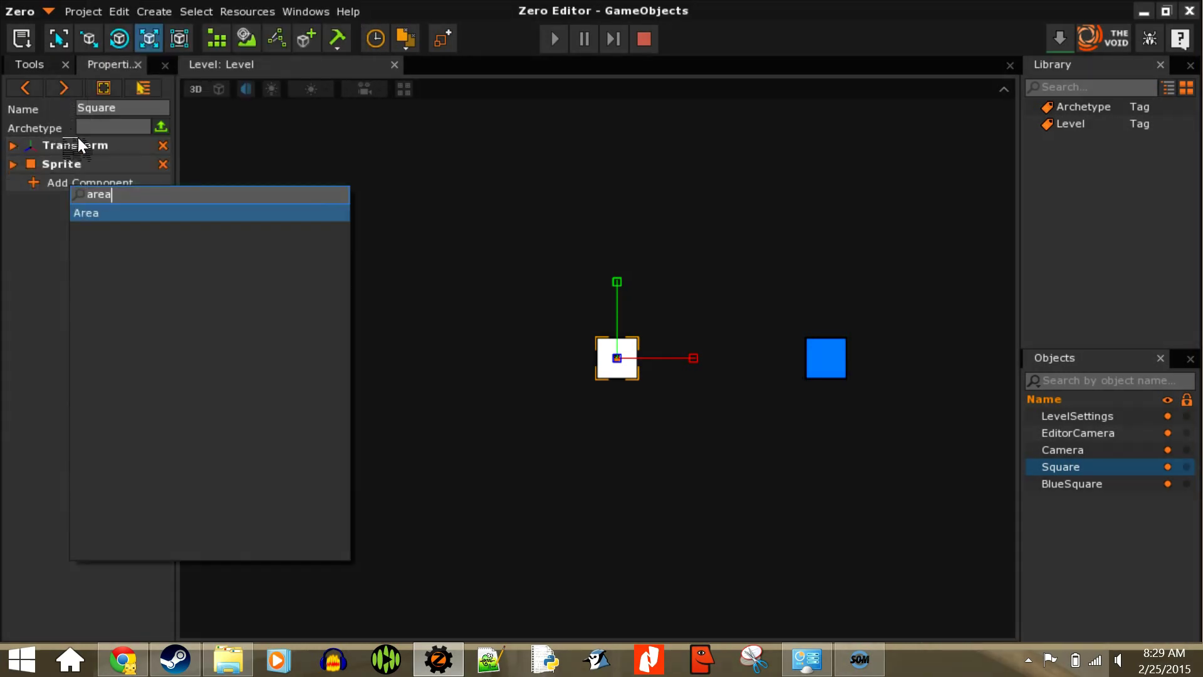
pyautogui.press('Return')
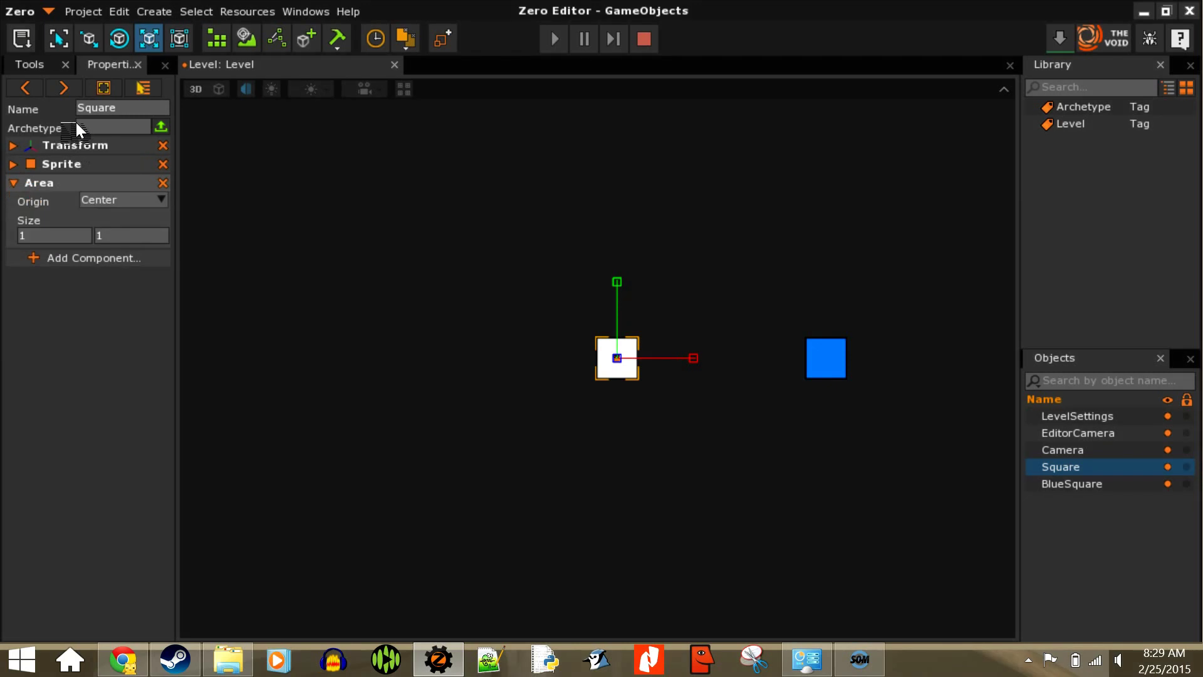
# Step: Set the Square's Area size to 3 by 3, then return it to 1 by 1
pyautogui.click(55, 236)
pyautogui.write('3')
pyautogui.press('Tab')
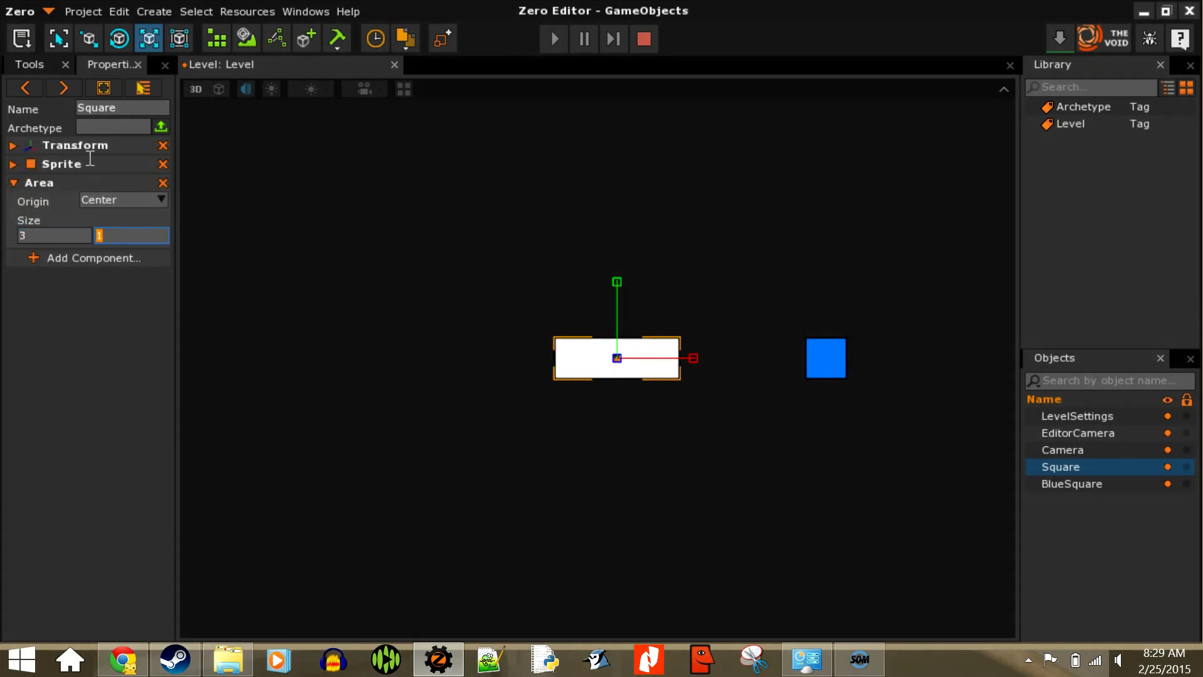
pyautogui.write('3')
pyautogui.press('Tab')
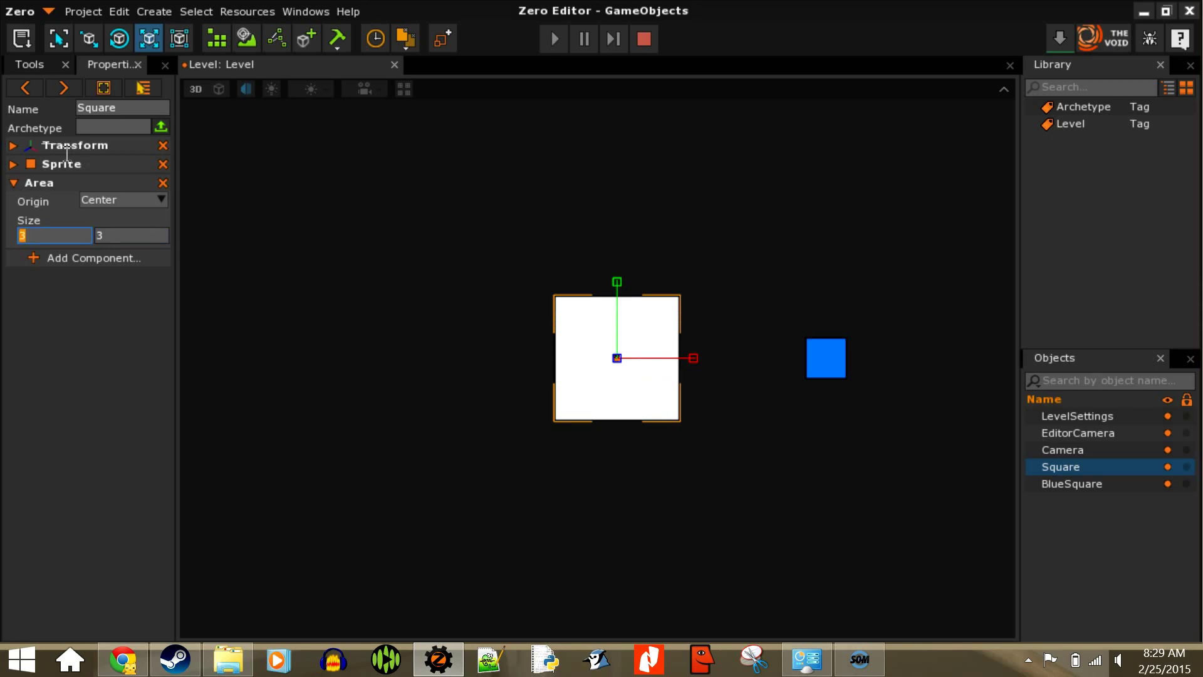
pyautogui.press('Tab')
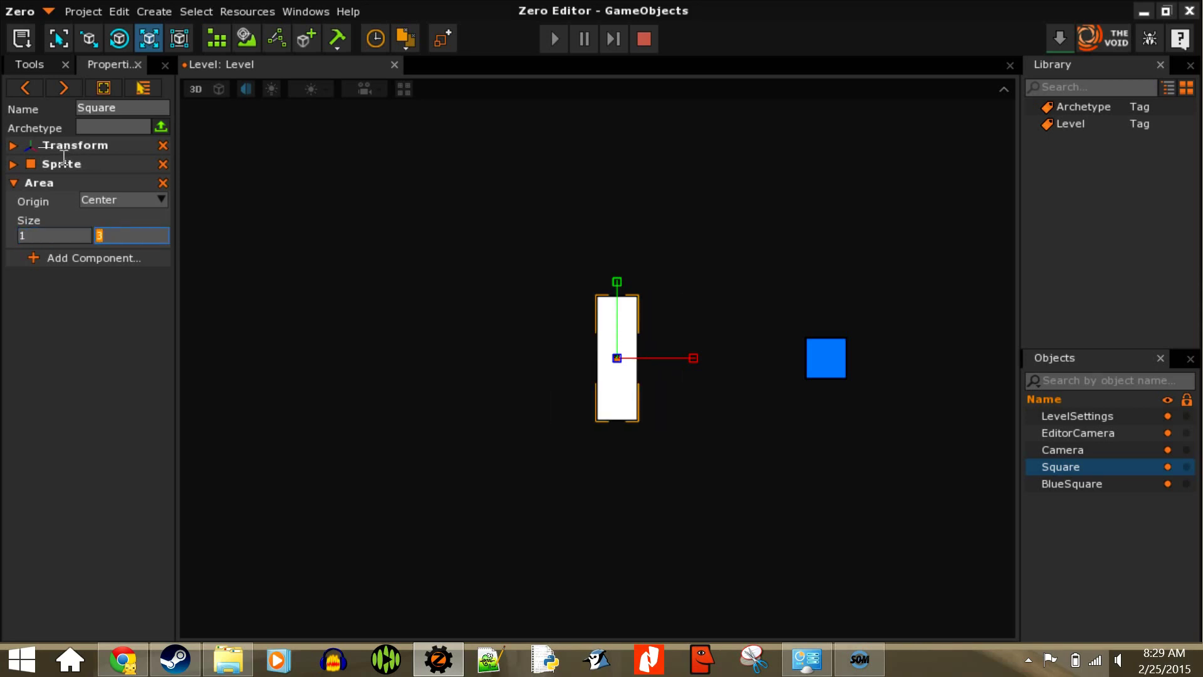
pyautogui.write('1')
pyautogui.press('Tab')
# Step: Try the TopLeft, TopCenter and TopRight origins for the Square's Area
pyautogui.click(103, 200)
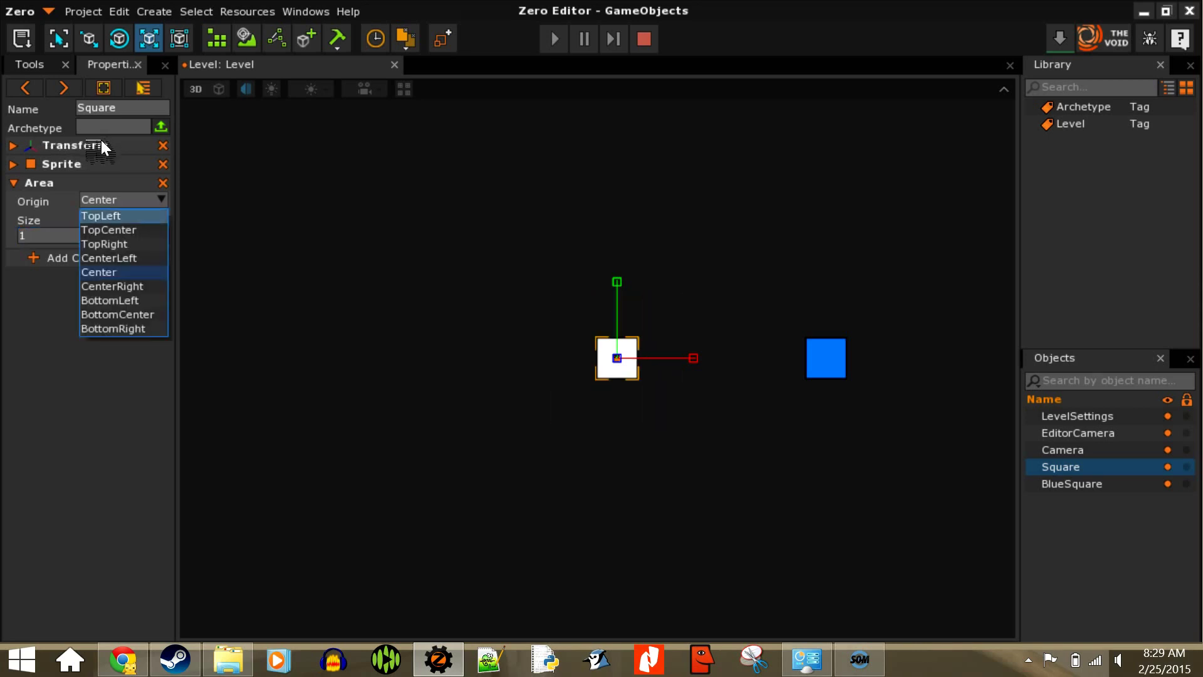
pyautogui.click(104, 216)
pyautogui.click(103, 200)
pyautogui.click(103, 228)
pyautogui.click(103, 200)
pyautogui.press('Down')
pyautogui.press('Return')
# Step: Change the Square's Area origin to BottomRight, then set it back to Center
pyautogui.press('Return')
pyautogui.press('Down')
pyautogui.press('Down')
pyautogui.press('Down')
pyautogui.press('Down')
pyautogui.press('Down')
pyautogui.press('Down')
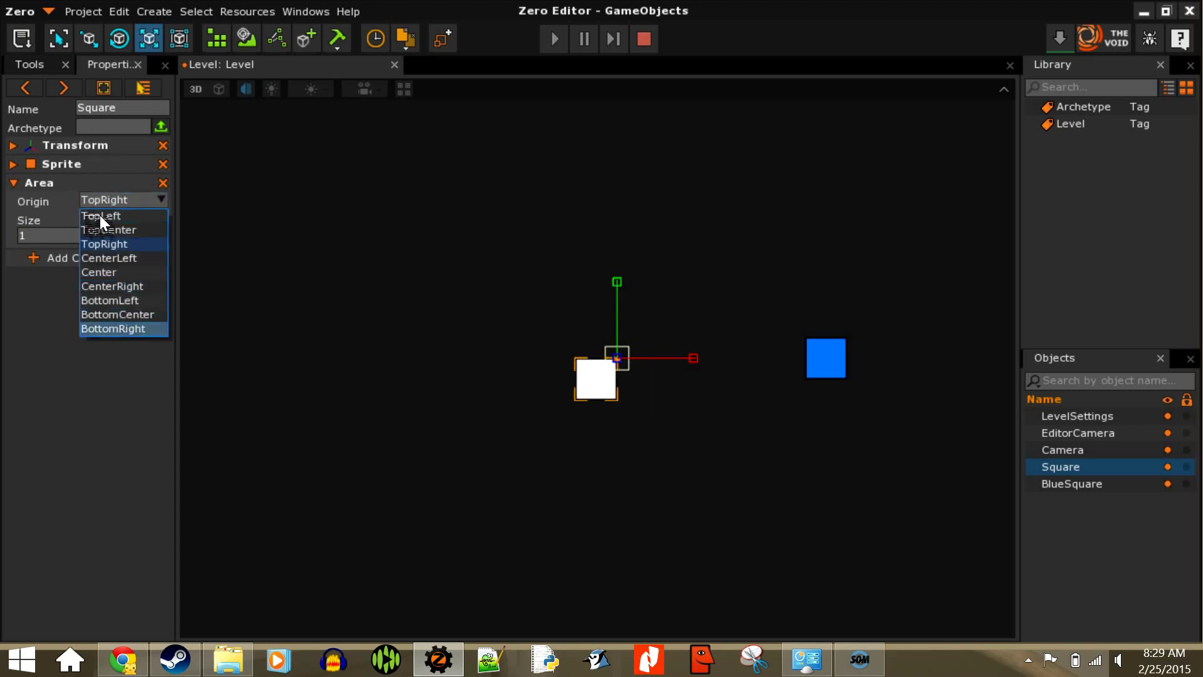
pyautogui.press('Return')
pyautogui.press('Return')
pyautogui.press('Up')
pyautogui.press('Up')
pyautogui.press('Up')
pyautogui.press('Up')
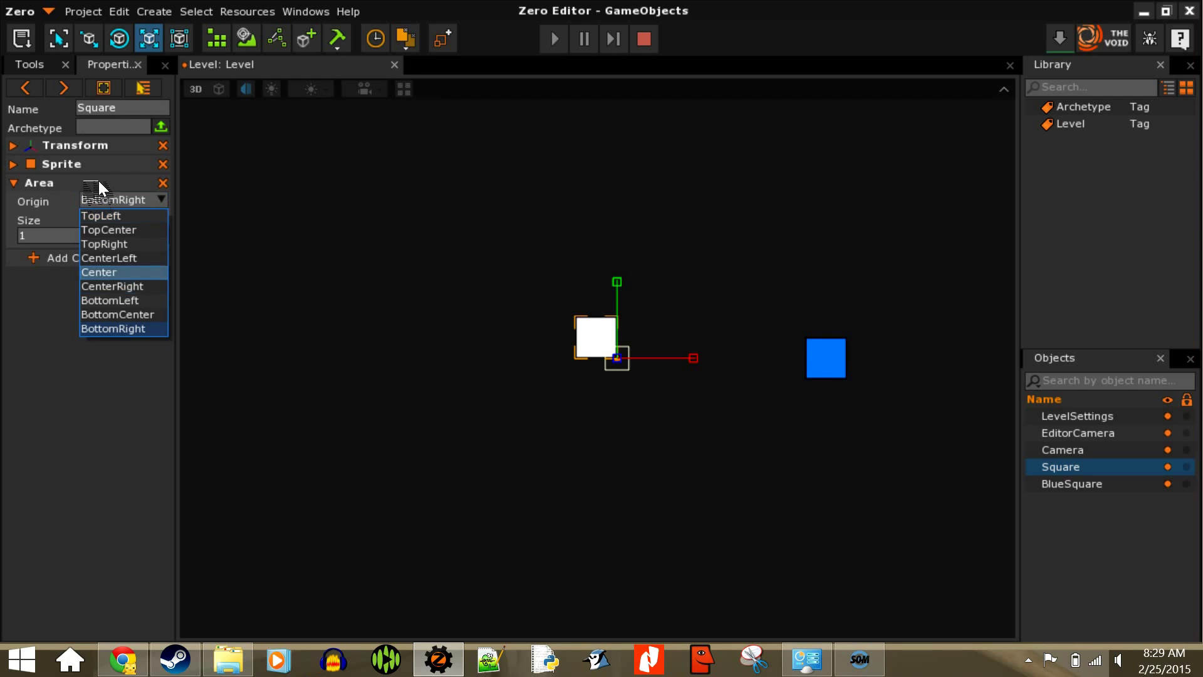
pyautogui.press('Return')
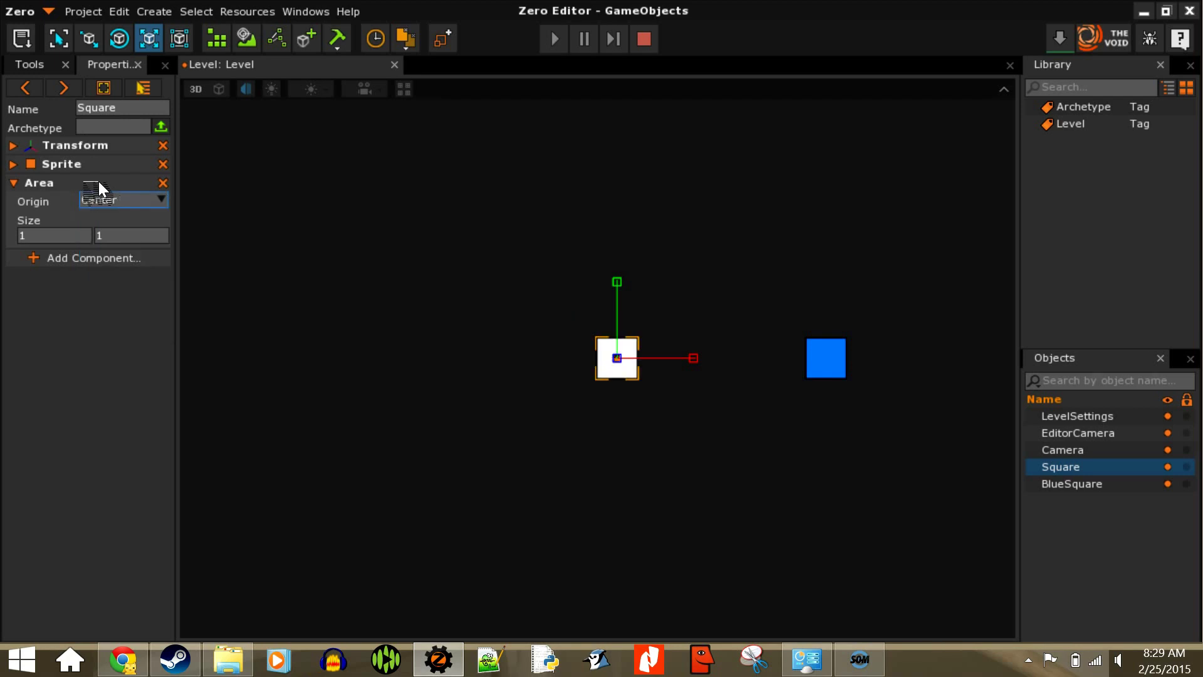
# Step: Resize the white Square freely from its corners with the manipulator gizmo, ending at about 3.76 by 1.38
pyautogui.click(135, 23)
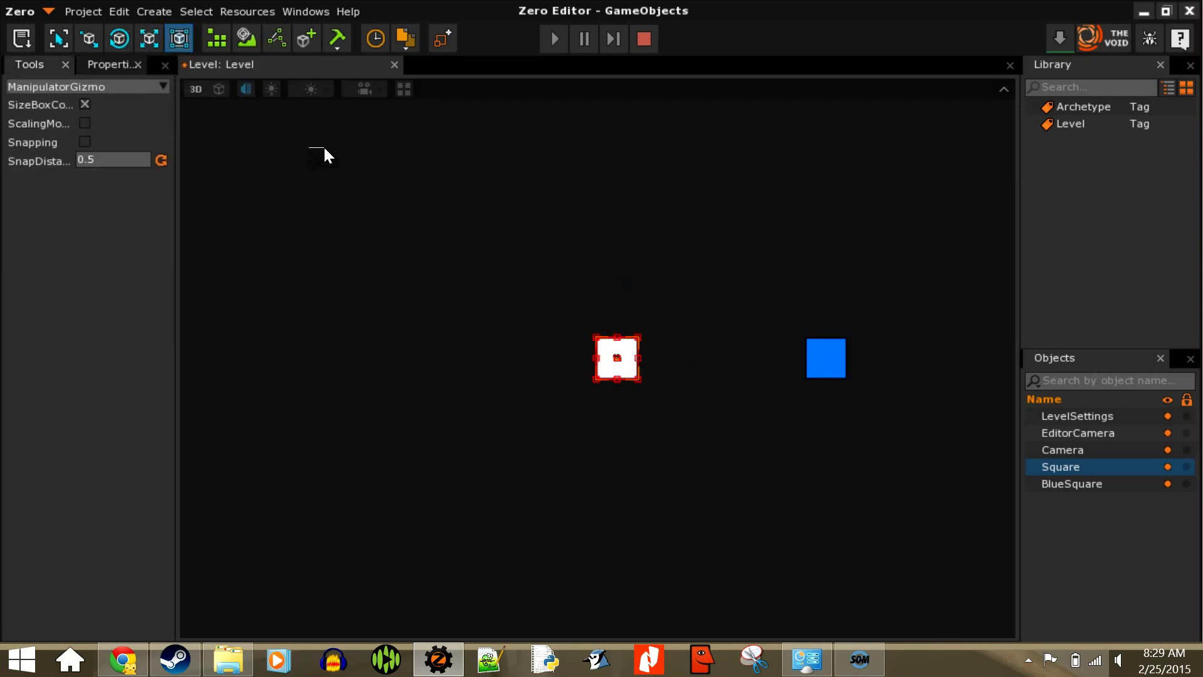
pyautogui.moveTo(448, 230); pyautogui.dragTo(502, 102)
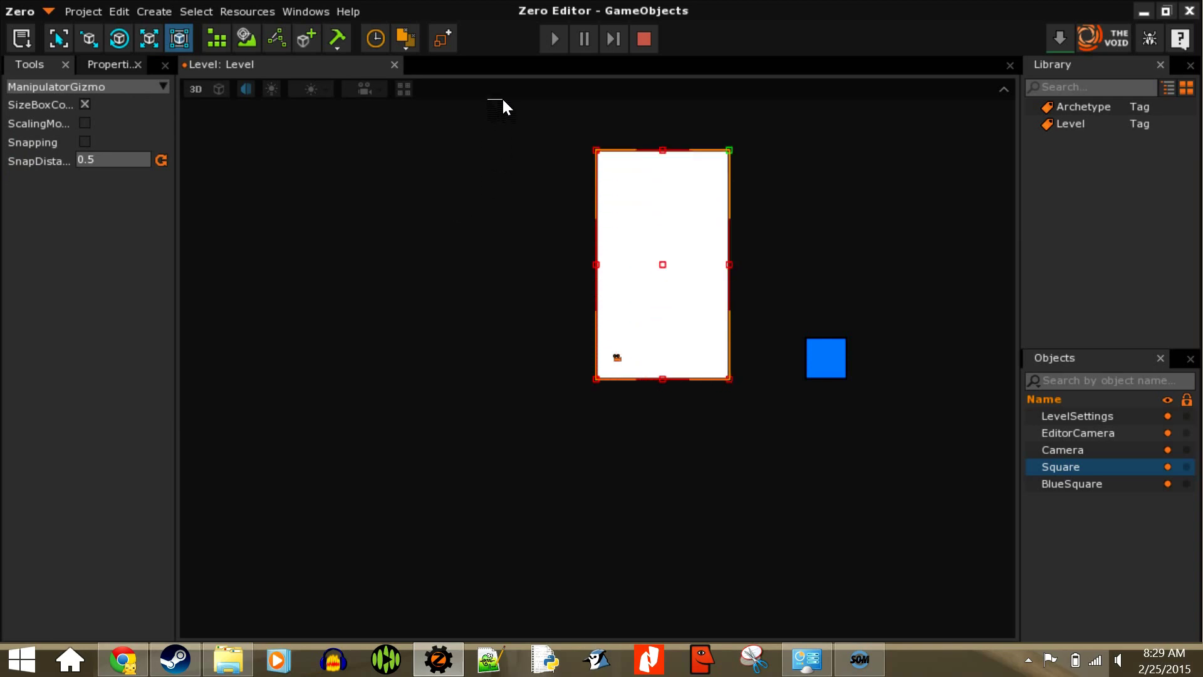
pyautogui.moveTo(407, 98); pyautogui.dragTo(173, 223)
pyautogui.moveTo(327, 253)
pyautogui.mouseDown()
pyautogui.moveTo(339, 449)
pyautogui.moveTo(330, 145)
pyautogui.moveTo(420, 327)
pyautogui.moveTo(629, 322)
pyautogui.moveTo(374, 313)
pyautogui.moveTo(325, 294)
pyautogui.moveTo(316, 77)
pyautogui.moveTo(294, 198)
pyautogui.moveTo(375, 212)
pyautogui.moveTo(175, 191)
pyautogui.moveTo(276, 204)
pyautogui.moveTo(316, 234)
pyautogui.moveTo(416, 237)
pyautogui.moveTo(436, 273)
pyautogui.moveTo(817, 279)
pyautogui.moveTo(439, 253)
pyautogui.moveTo(349, 261)
pyautogui.mouseUp()
pyautogui.moveTo(363, 109); pyautogui.dragTo(535, 167)
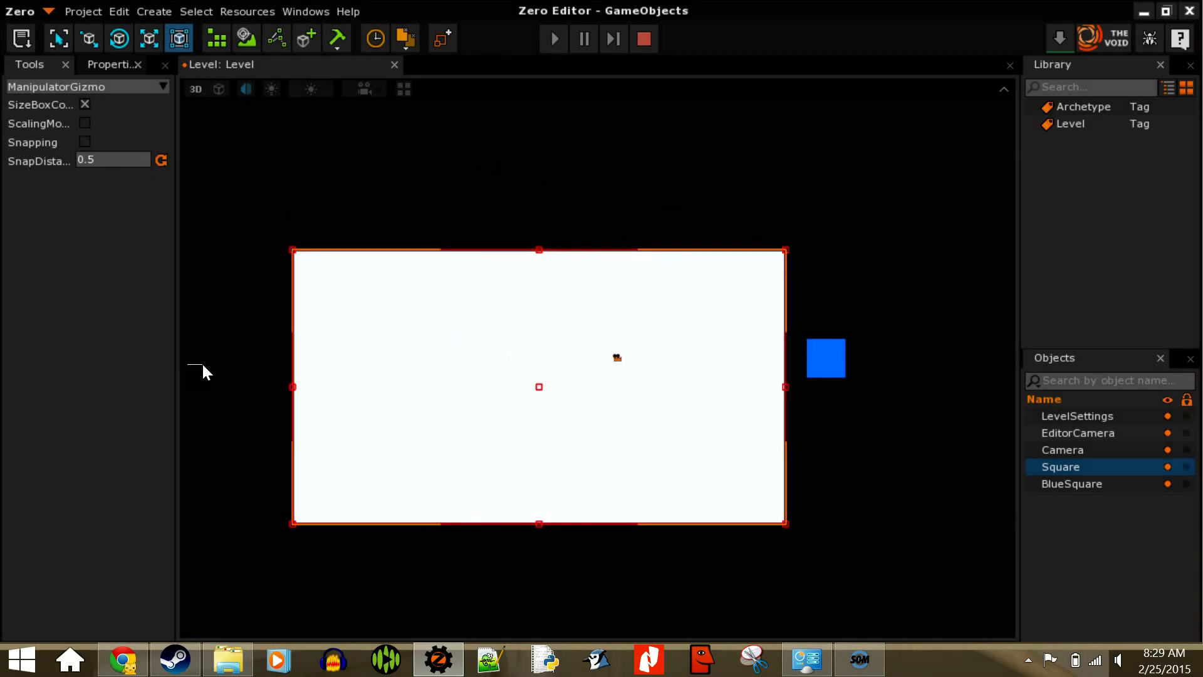
pyautogui.moveTo(208, 354); pyautogui.dragTo(433, 177)
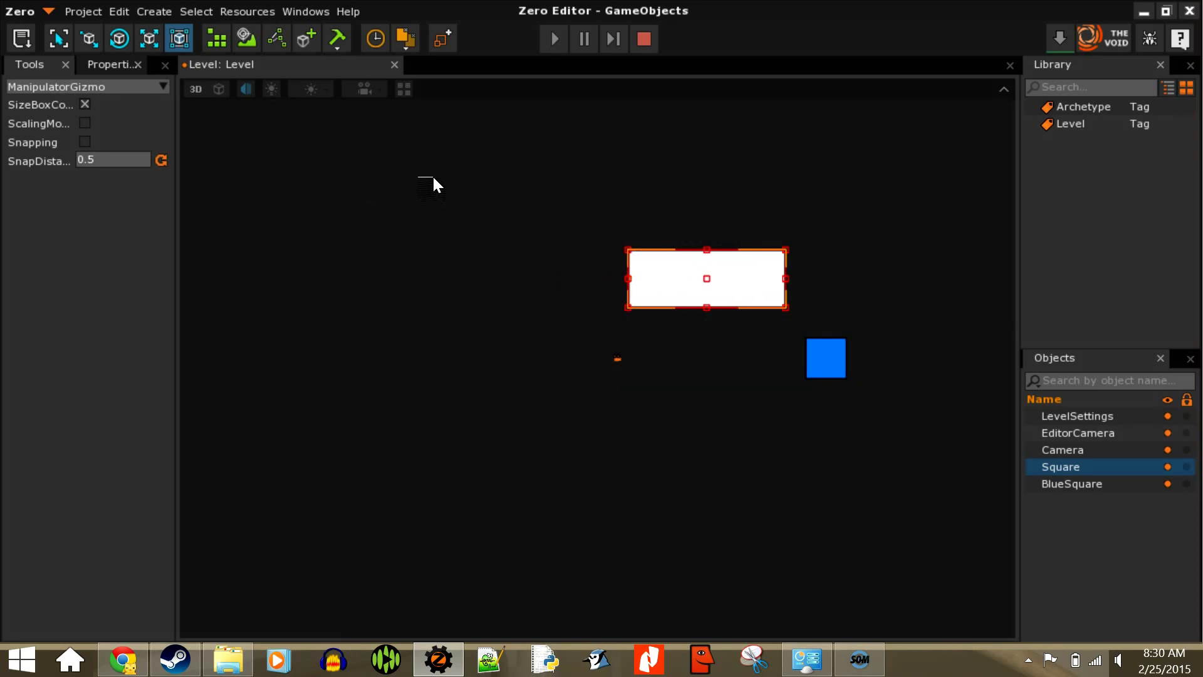
# Step: Set both dimensions of the white Square's Area size to 1
pyautogui.click(740, 310)
pyautogui.click(63, 236)
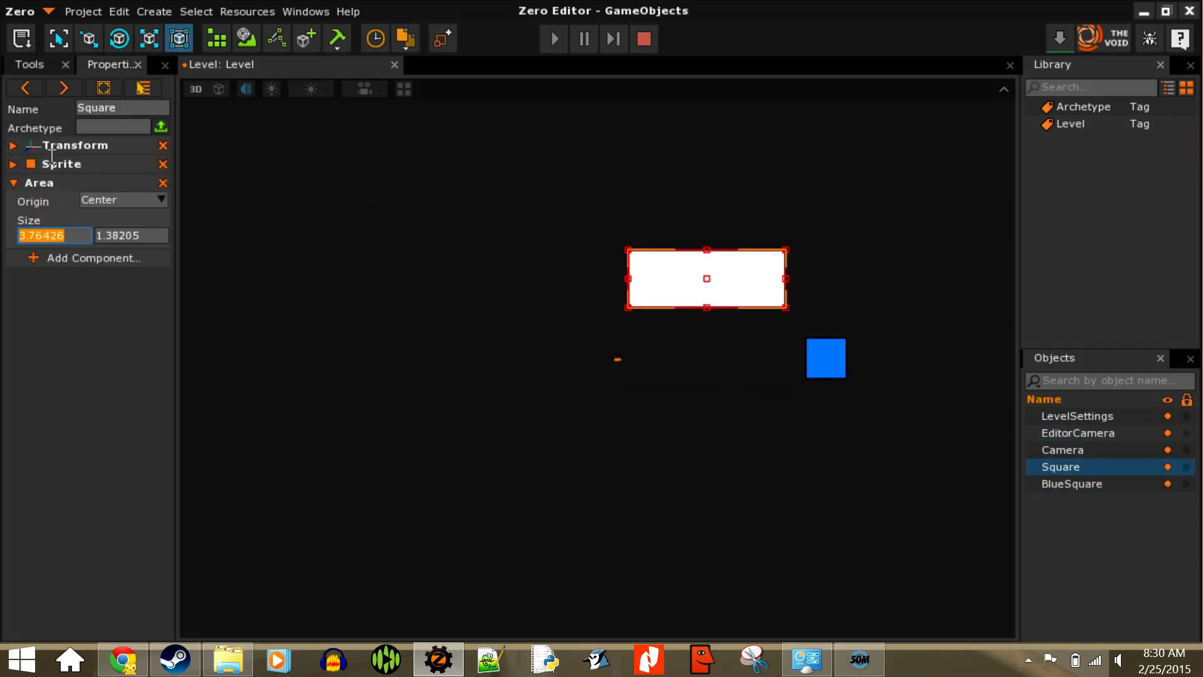
pyautogui.write('1')
pyautogui.press('Tab')
pyautogui.write('1')
pyautogui.press('Tab')
# Step: Set the white Square's X and Y translation to 0 and deselect it
pyautogui.click(69, 146)
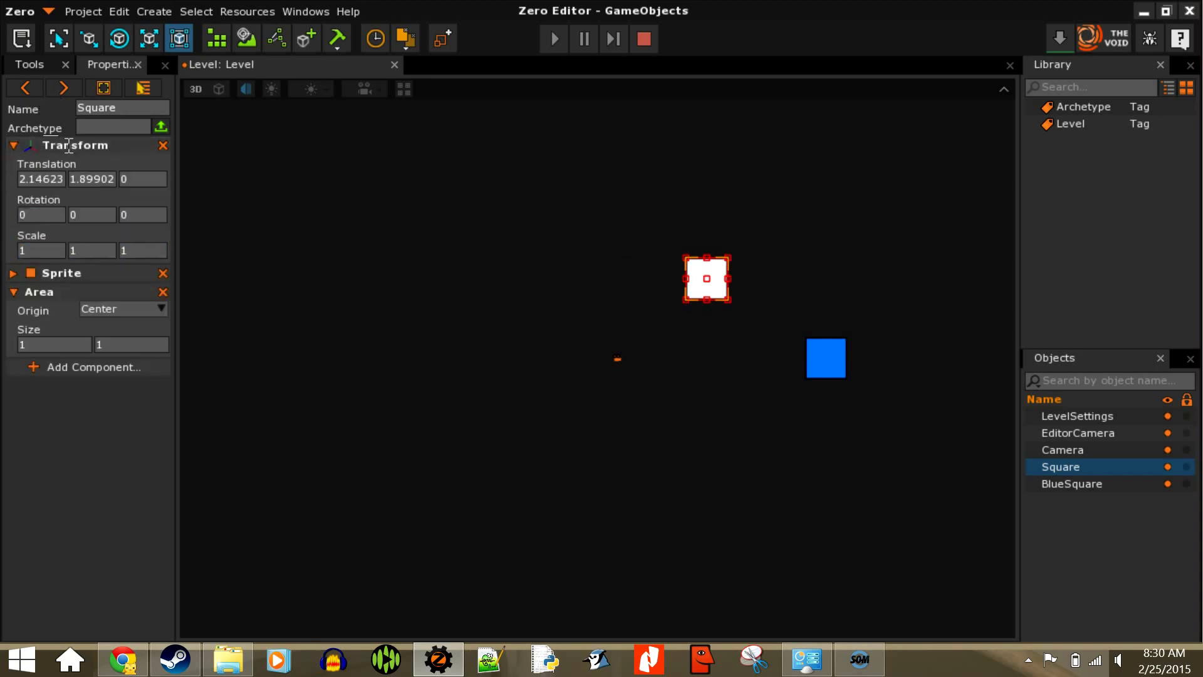
pyautogui.press('Tab')
pyautogui.write('0')
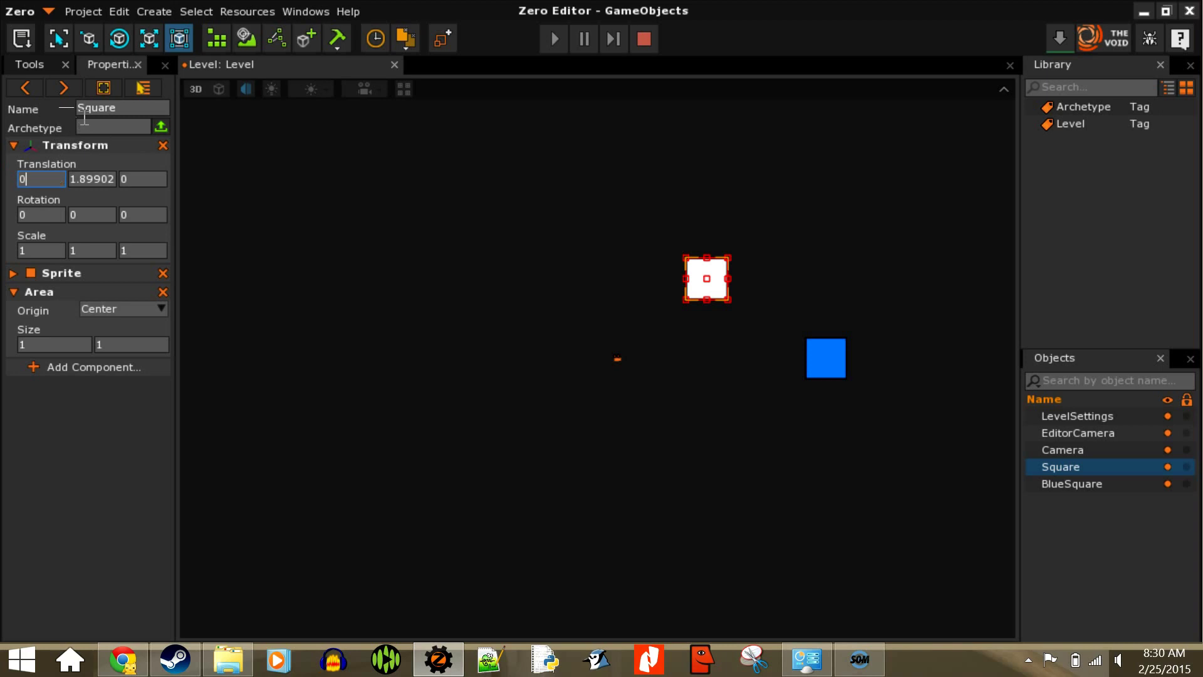
pyautogui.press('Tab')
pyautogui.write('0')
pyautogui.press('Tab')
pyautogui.click(374, 151)
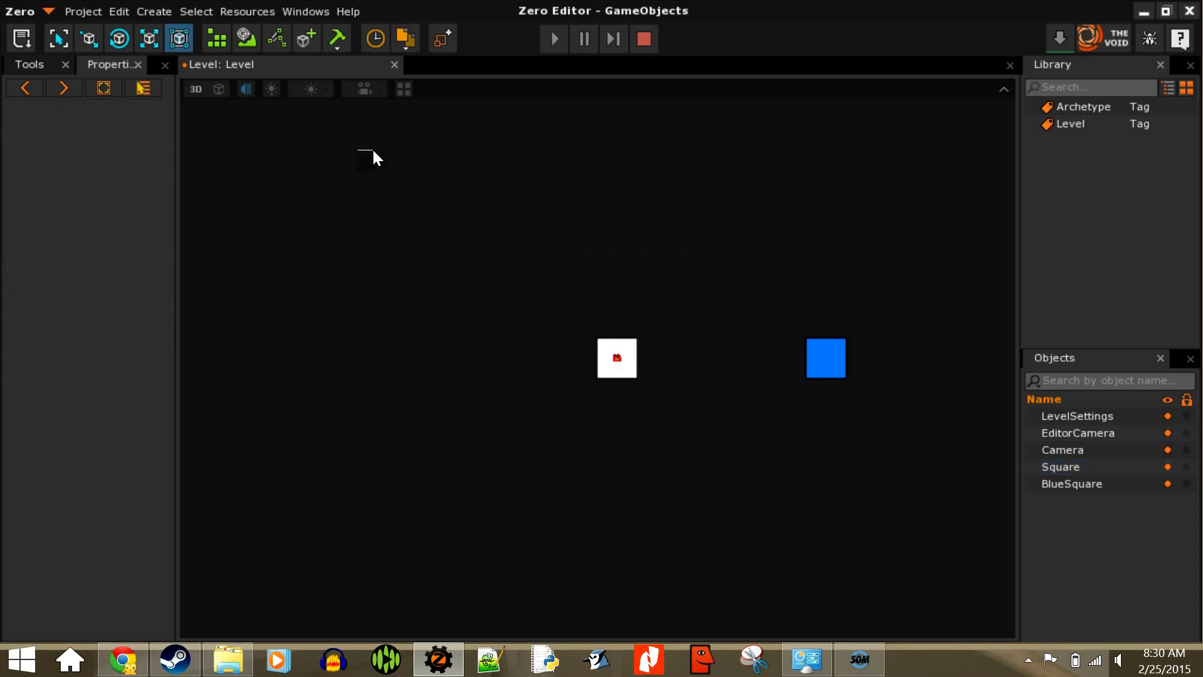
# Step: Remove the Area component from the white Square and clear the selection
pyautogui.hotkey('ctrl', 'z')
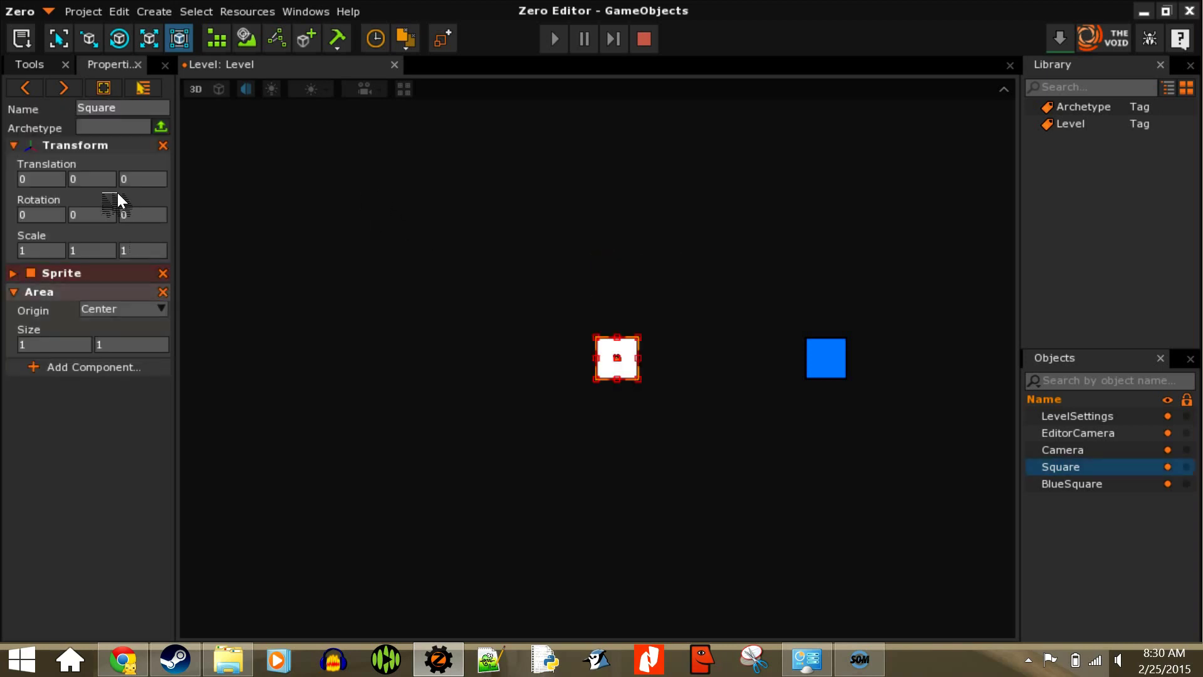
pyautogui.hotkey('ctrl', 'z')
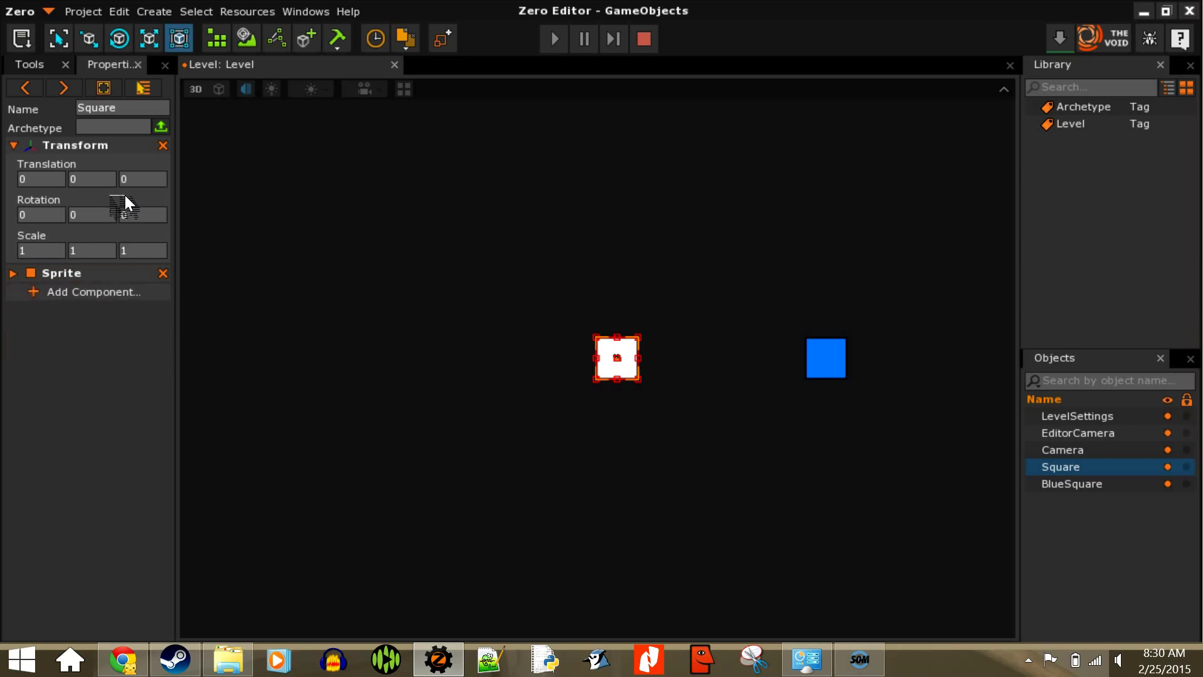
pyautogui.click(314, 217)
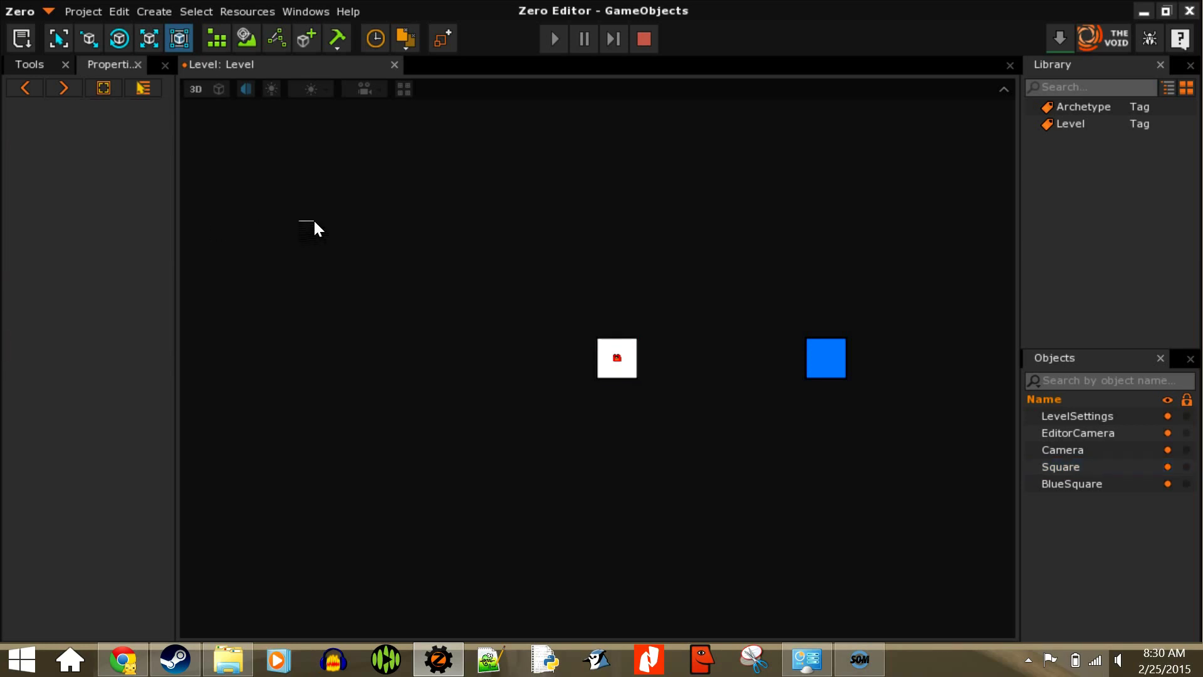
# Step: Save the project and activate the select tool
pyautogui.hotkey('ctrl', 's')
pyautogui.press('e')
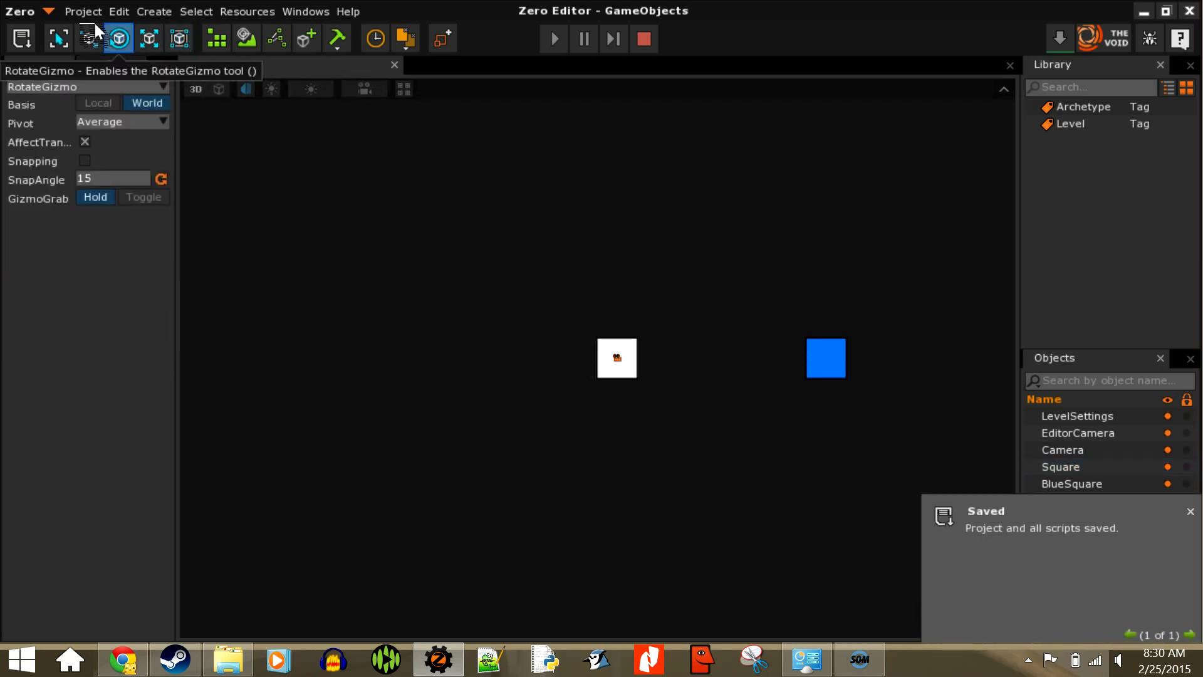
pyautogui.click(55, 28)
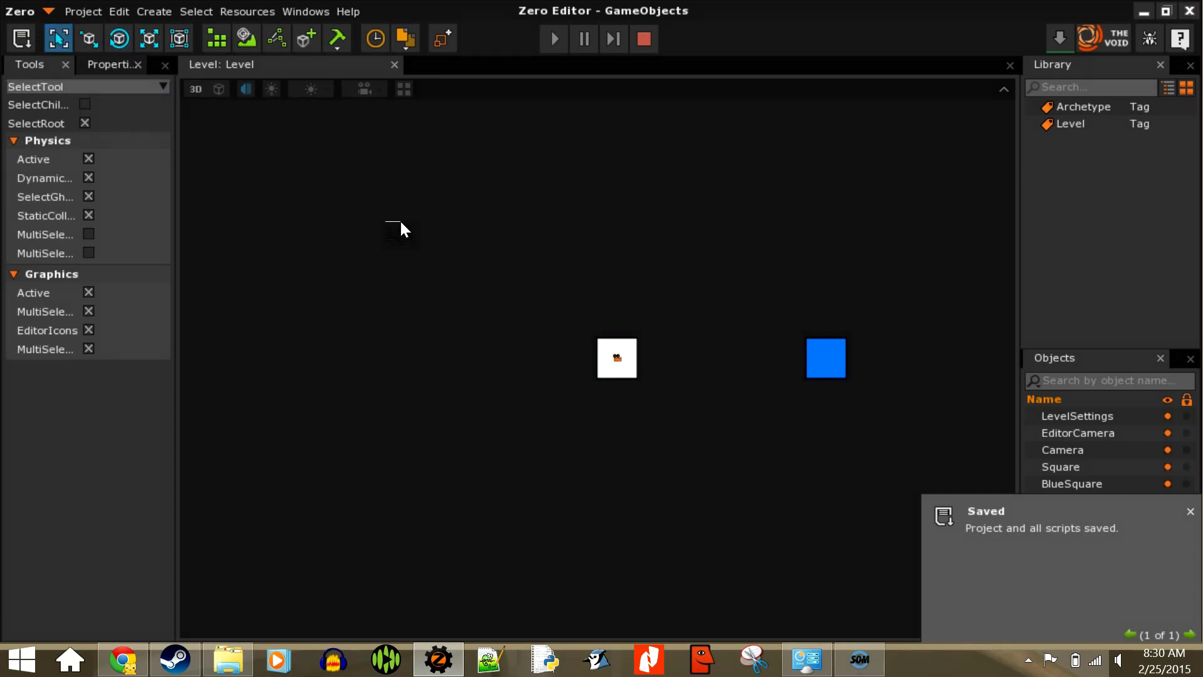